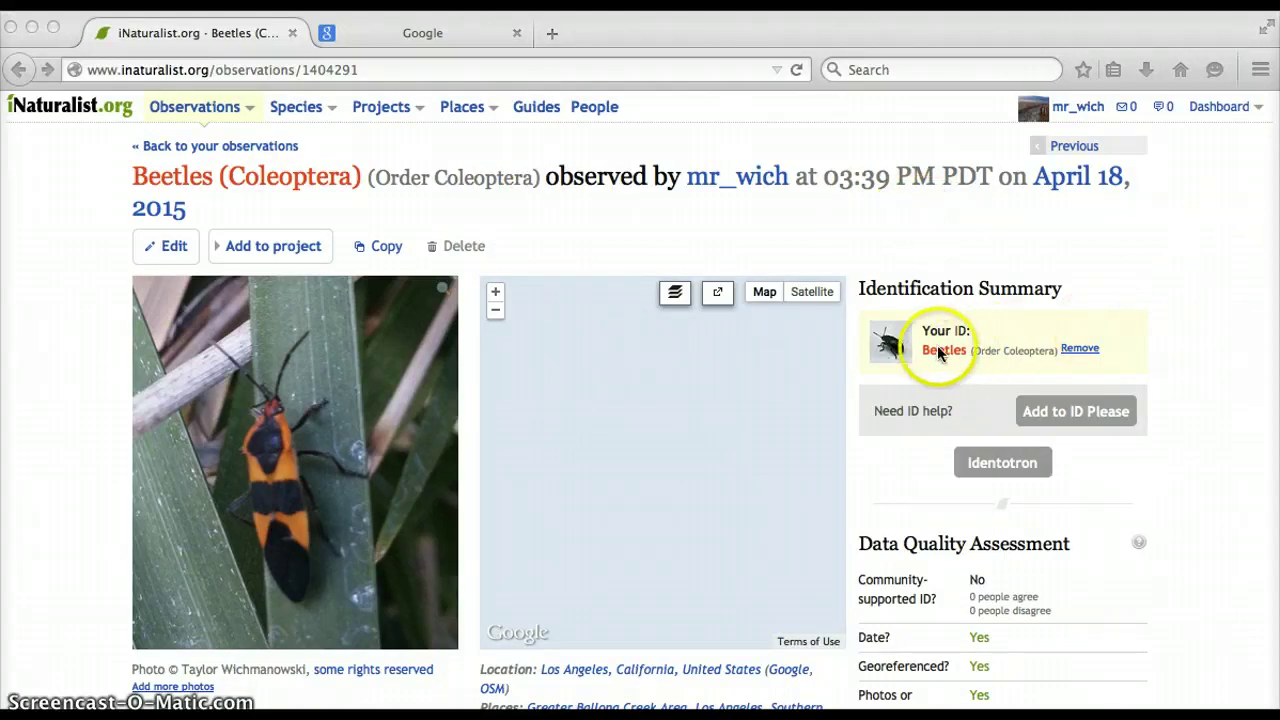
left_click(995, 340)
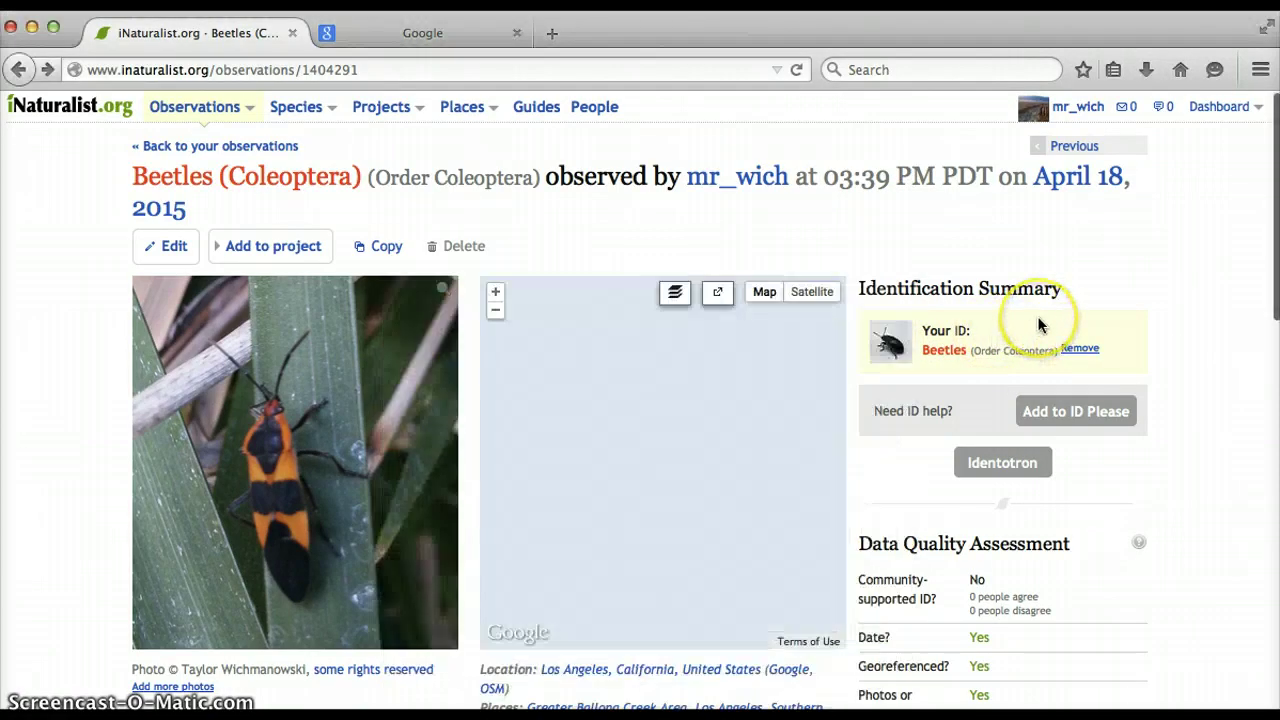
left_click(1096, 430)
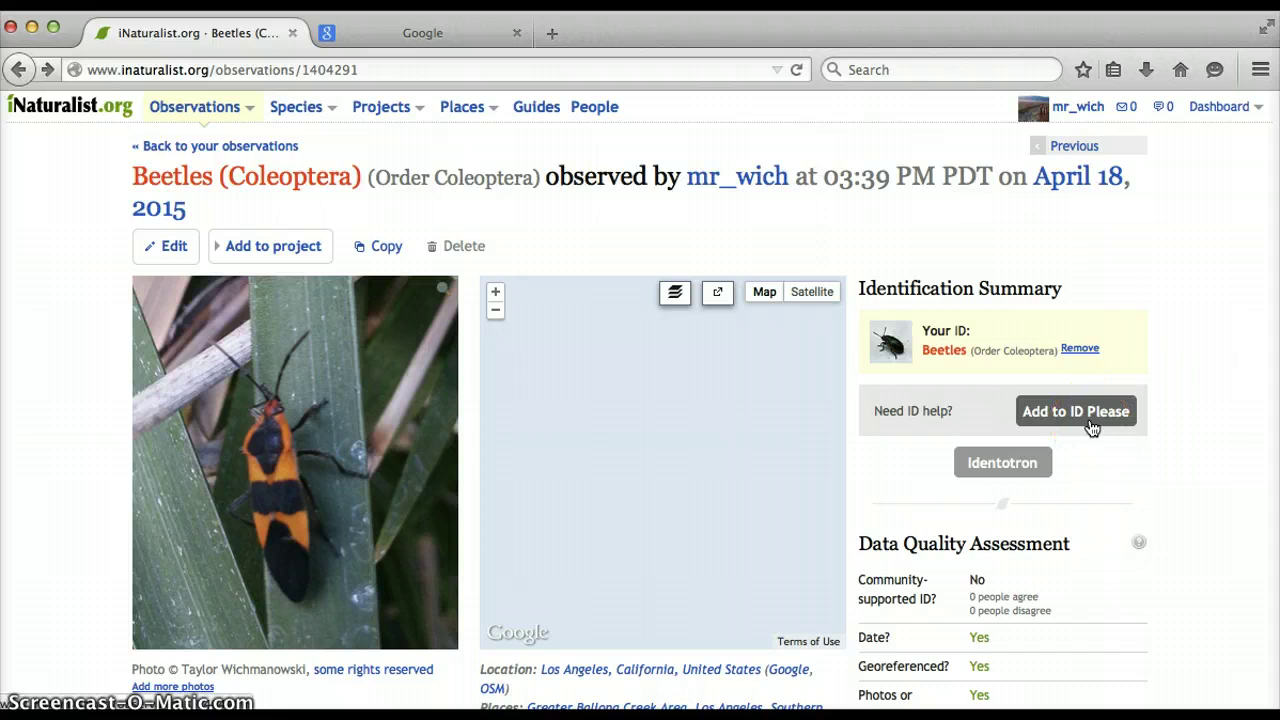
left_click(1134, 489)
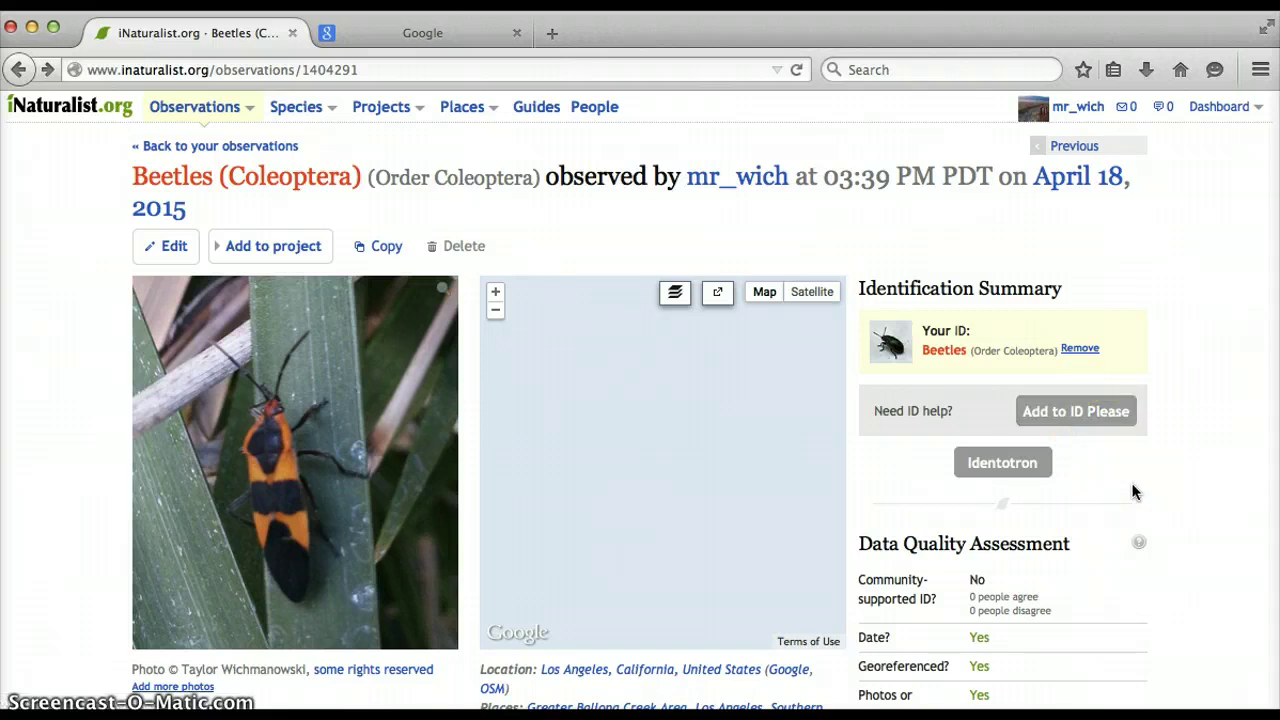
Examine the beetle distribution around the observation on its map, from California out to North America and back to the Southwest
scroll(1100, 475, "down", 1)
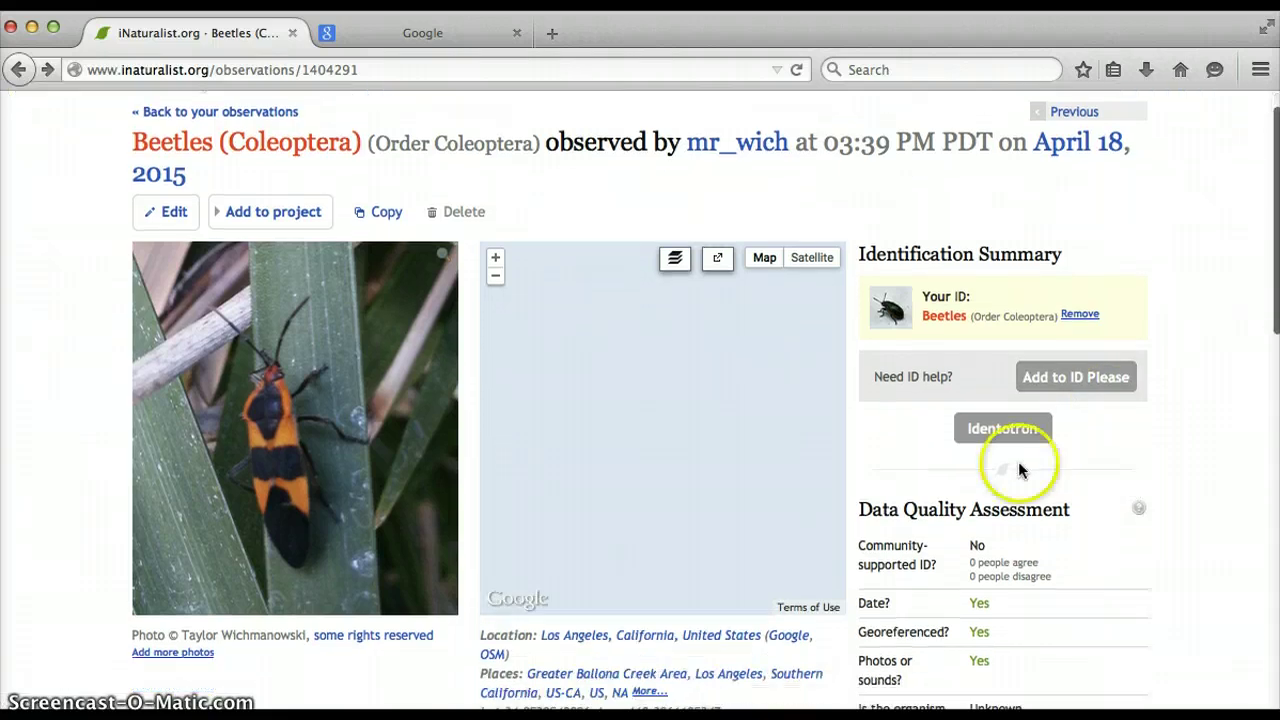
left_click(494, 262)
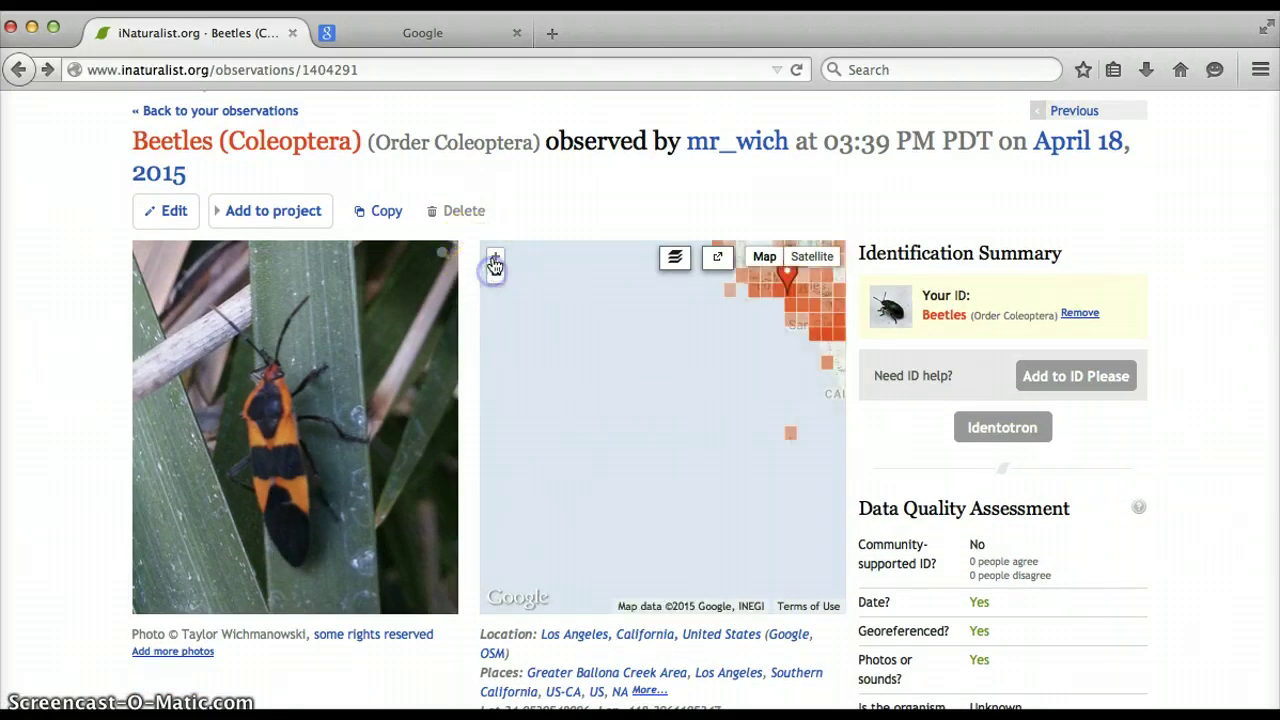
scroll(520, 494, "down", 2)
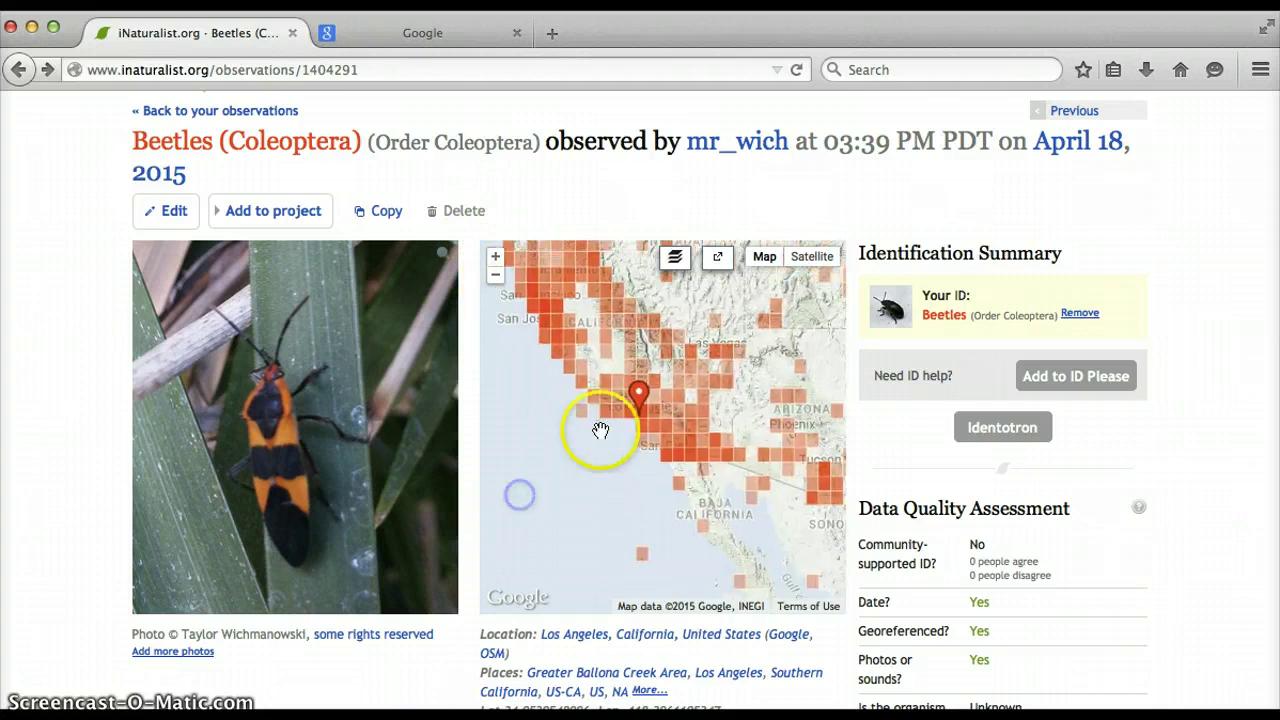
mouse_move(586, 357)
left_mouse_down()
mouse_move(580, 474)
mouse_move(566, 426)
left_mouse_up()
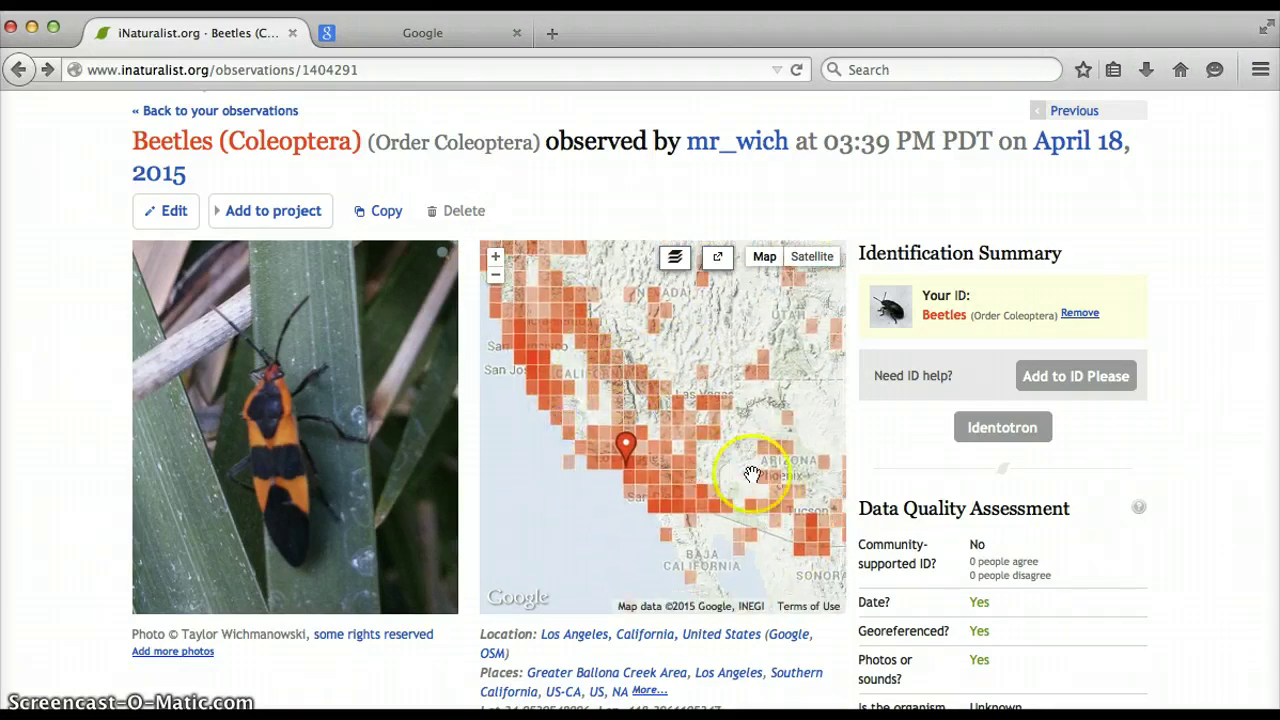
left_click(494, 278)
left_click(494, 278)
left_click(494, 278)
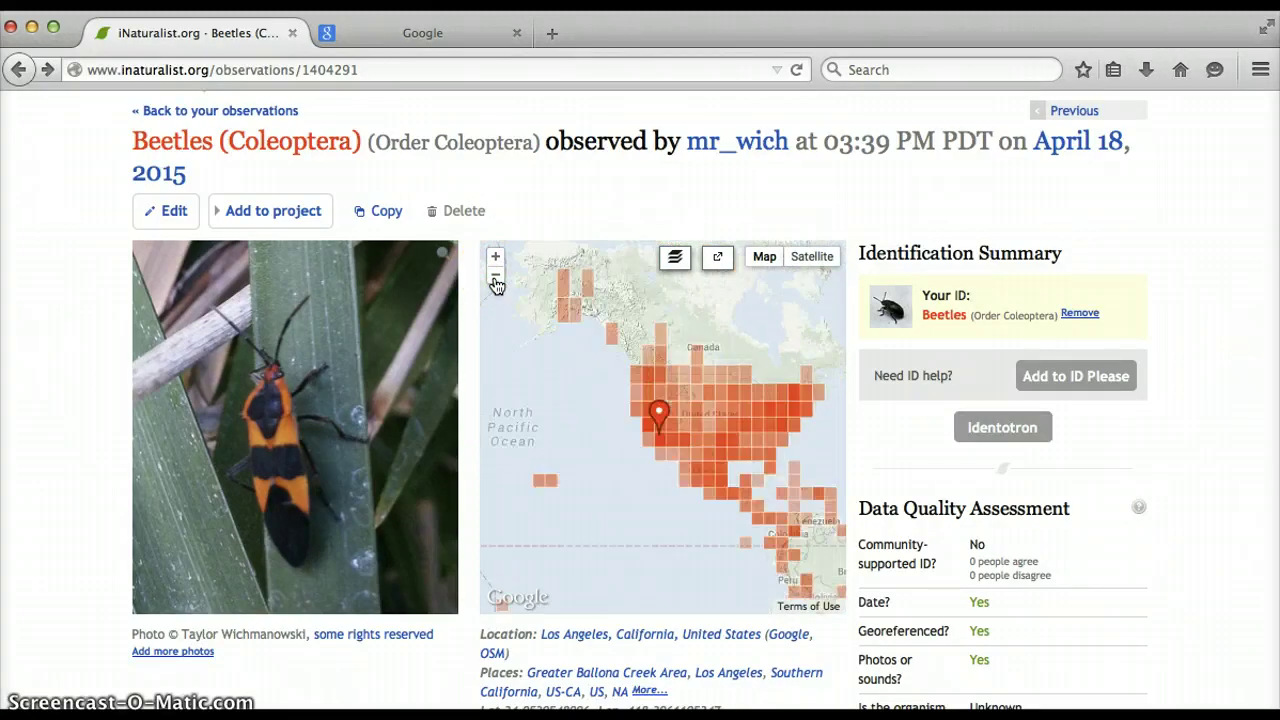
mouse_move(686, 480)
left_mouse_down()
mouse_move(657, 434)
mouse_move(603, 489)
left_mouse_up()
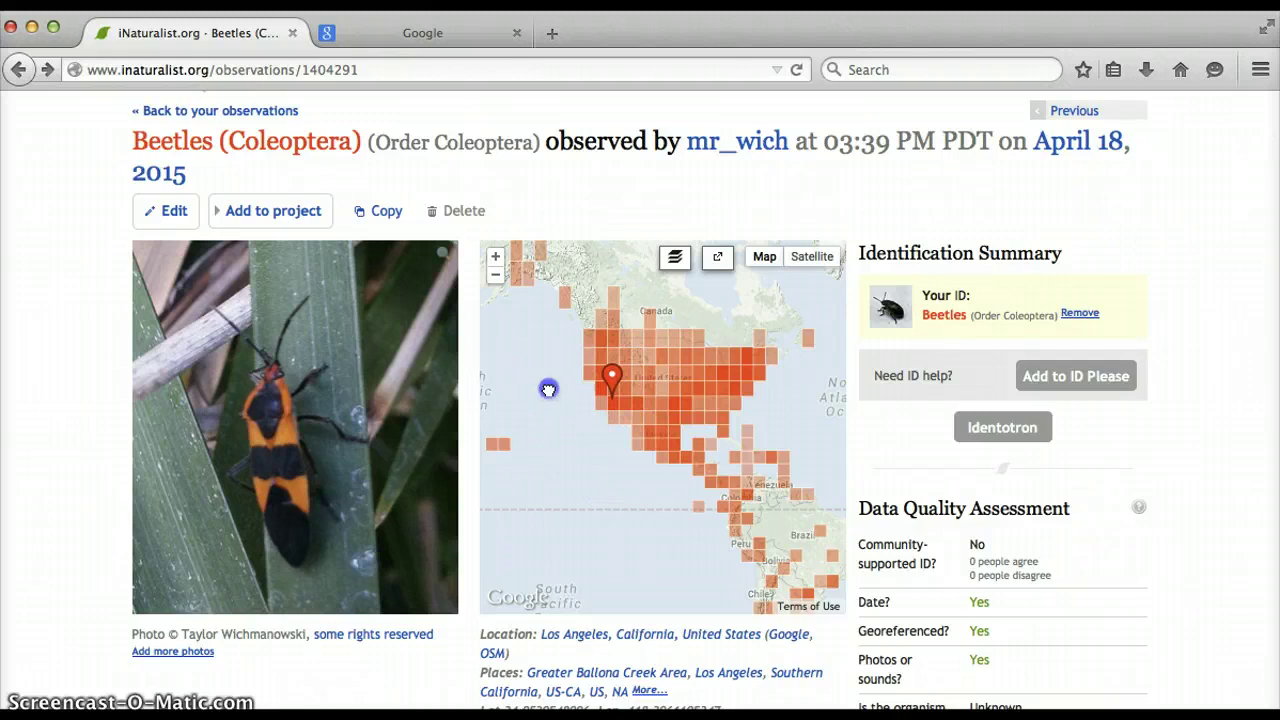
left_click_drag(548, 390, 560, 420)
left_click(561, 493)
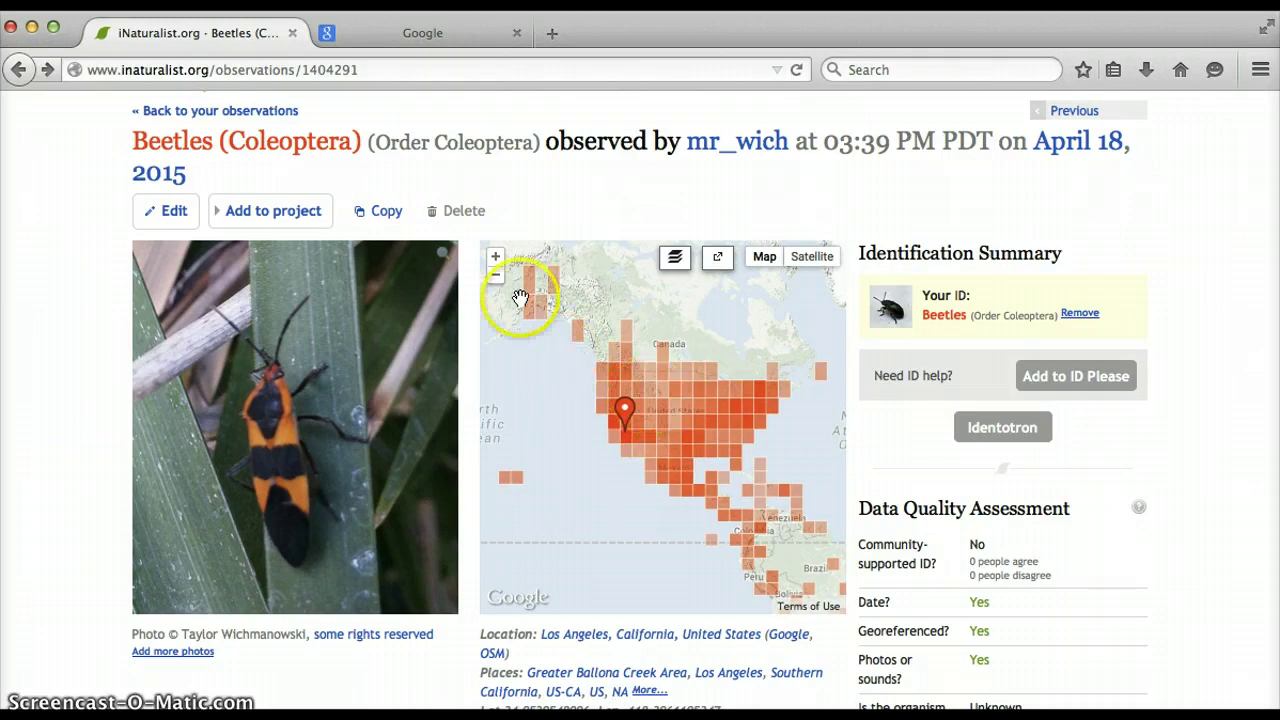
left_click(494, 257)
left_click(494, 257)
left_click_drag(580, 347, 647, 310)
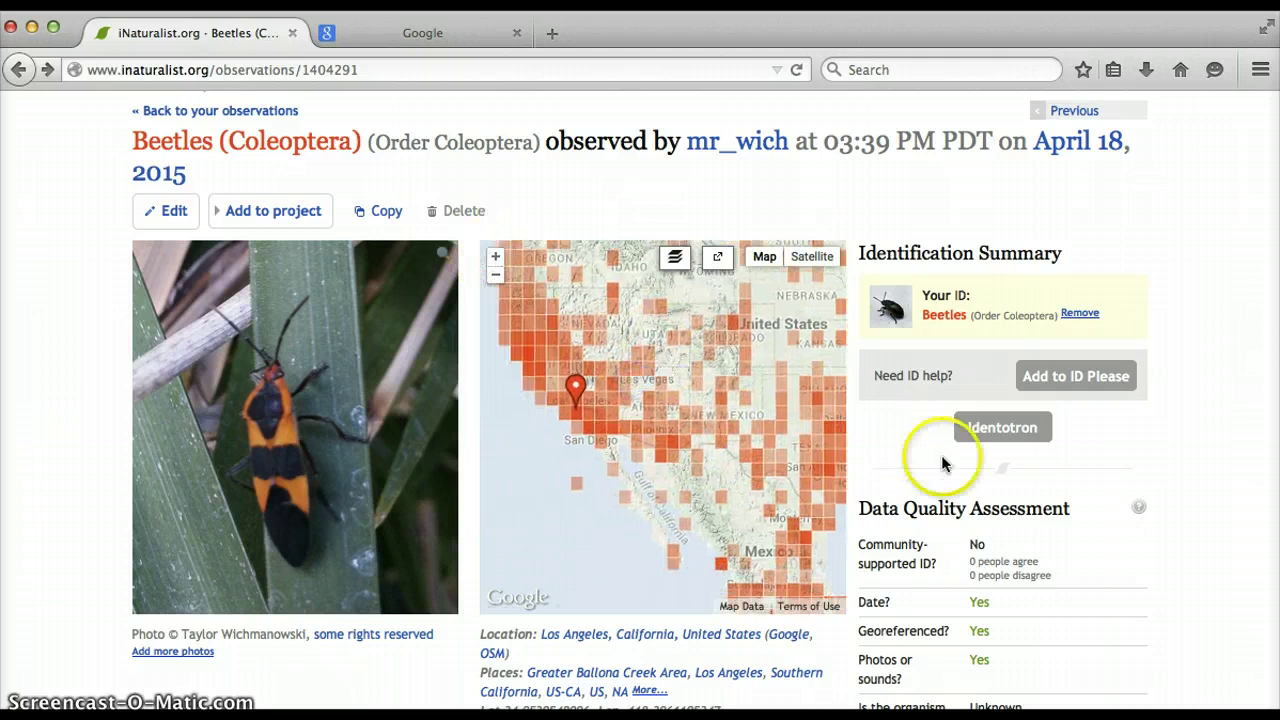
Open the Identotron for the beetle observation and collapse its Controls section
left_click(1008, 446)
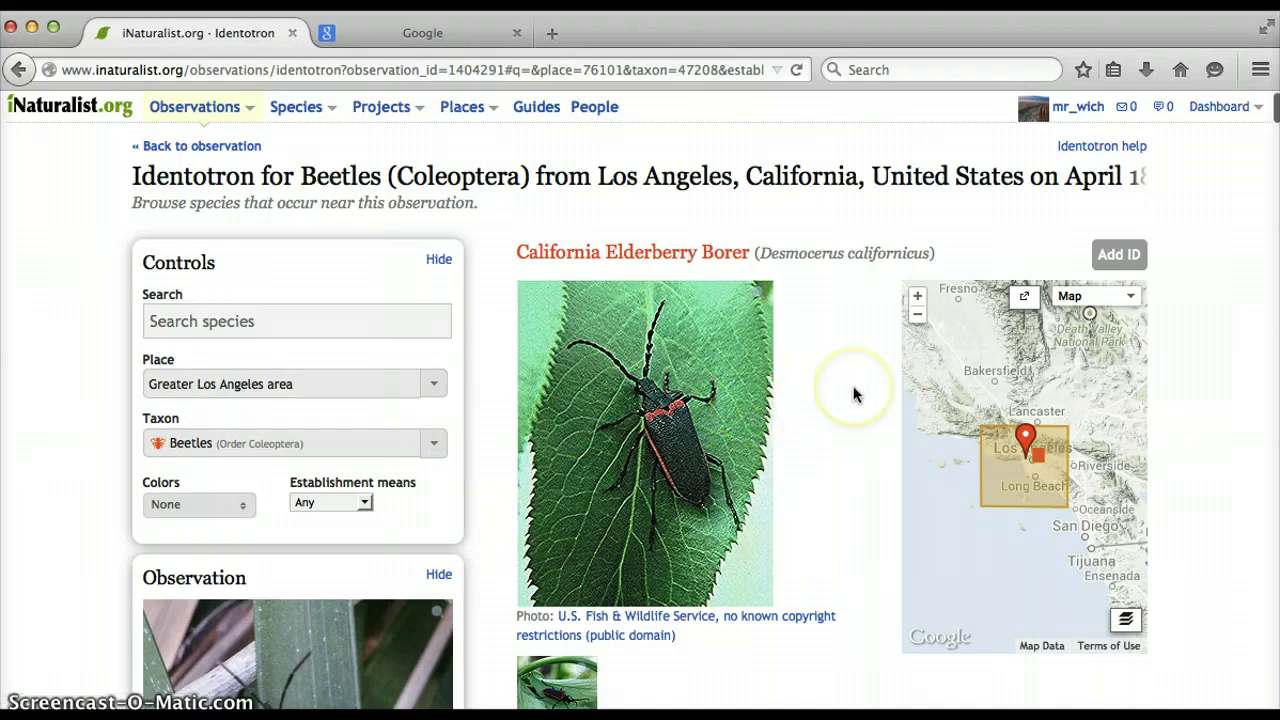
scroll(853, 394, "down", 3)
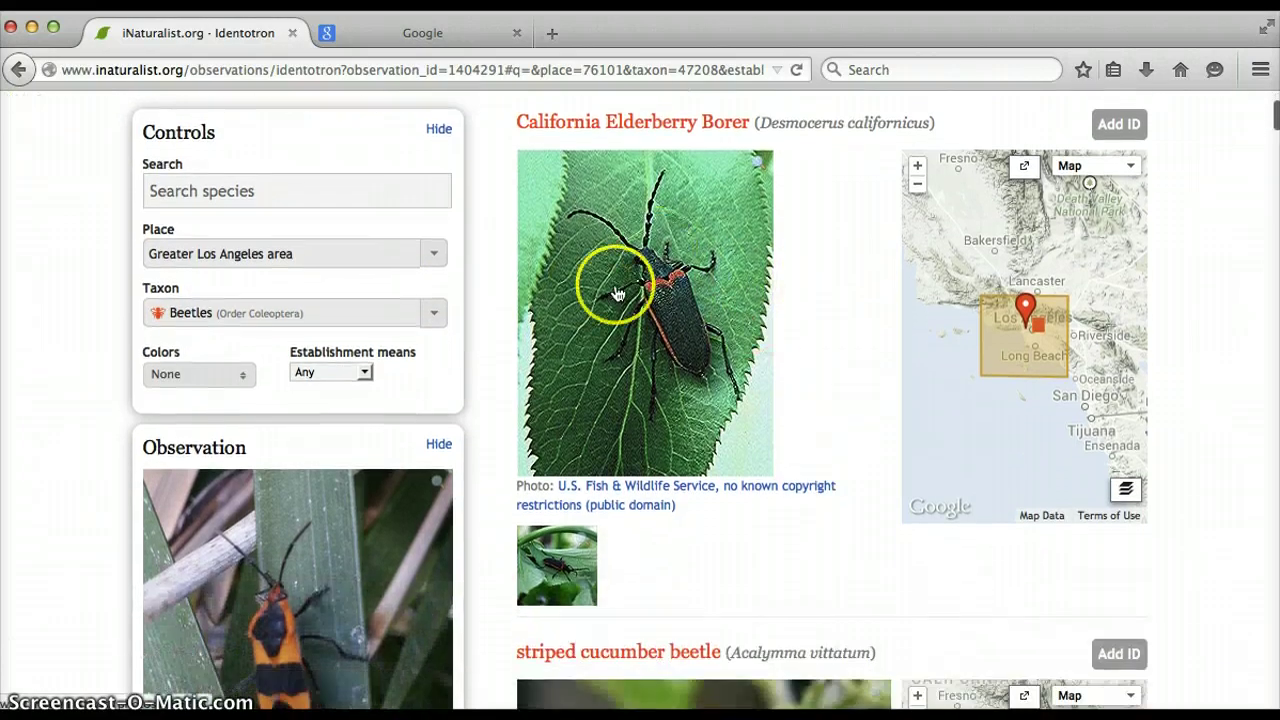
left_click(313, 591)
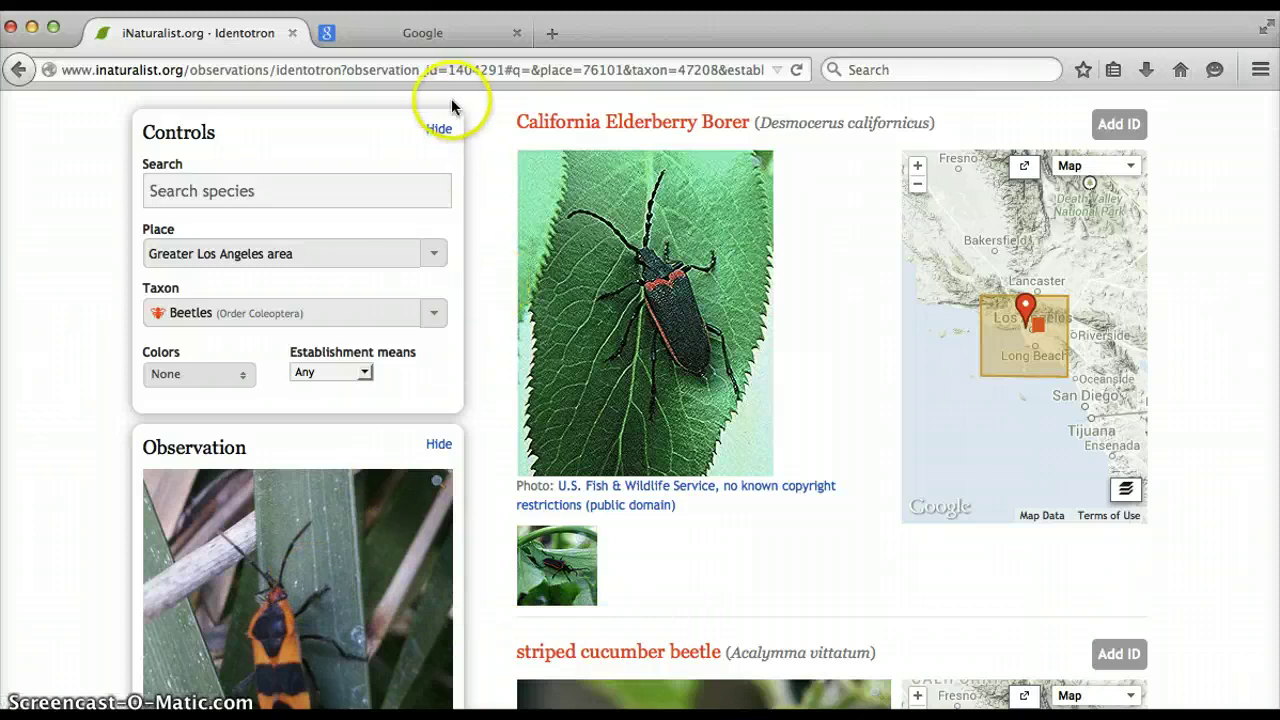
left_click(438, 130)
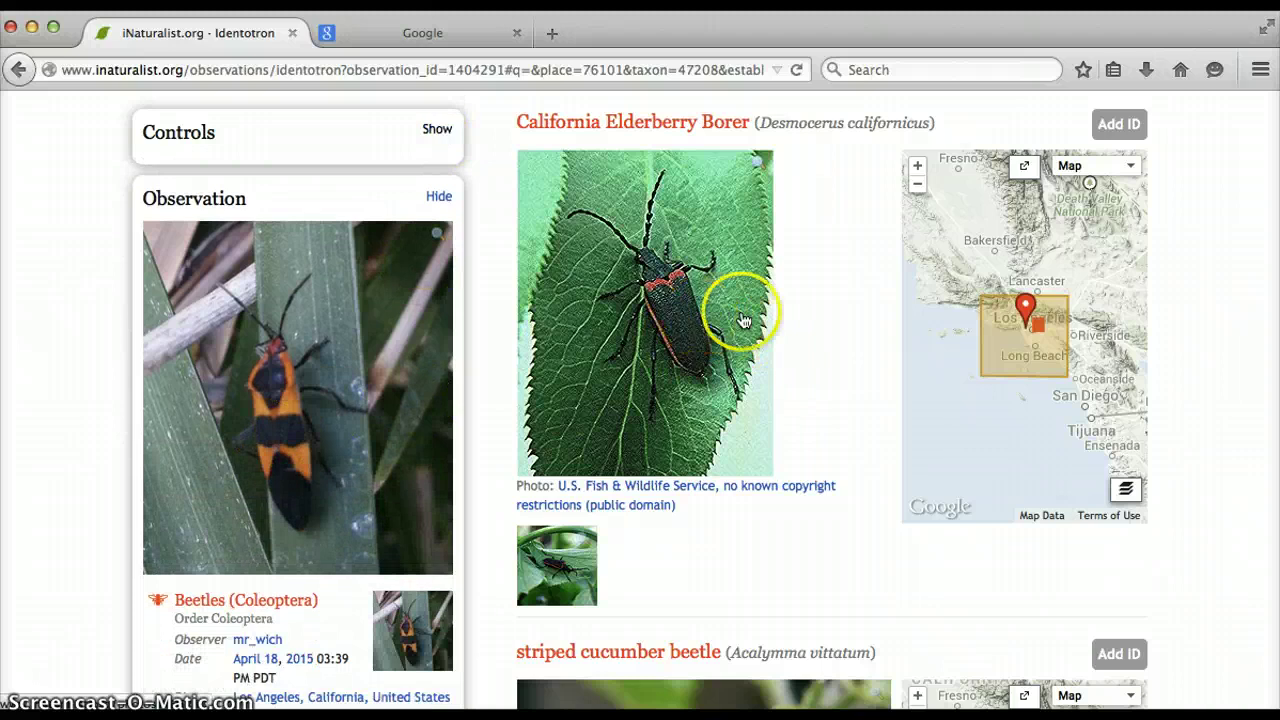
Compare the observation photo with the full list of nearby beetle species, and return to the first entry
scroll(810, 313, "down", 10)
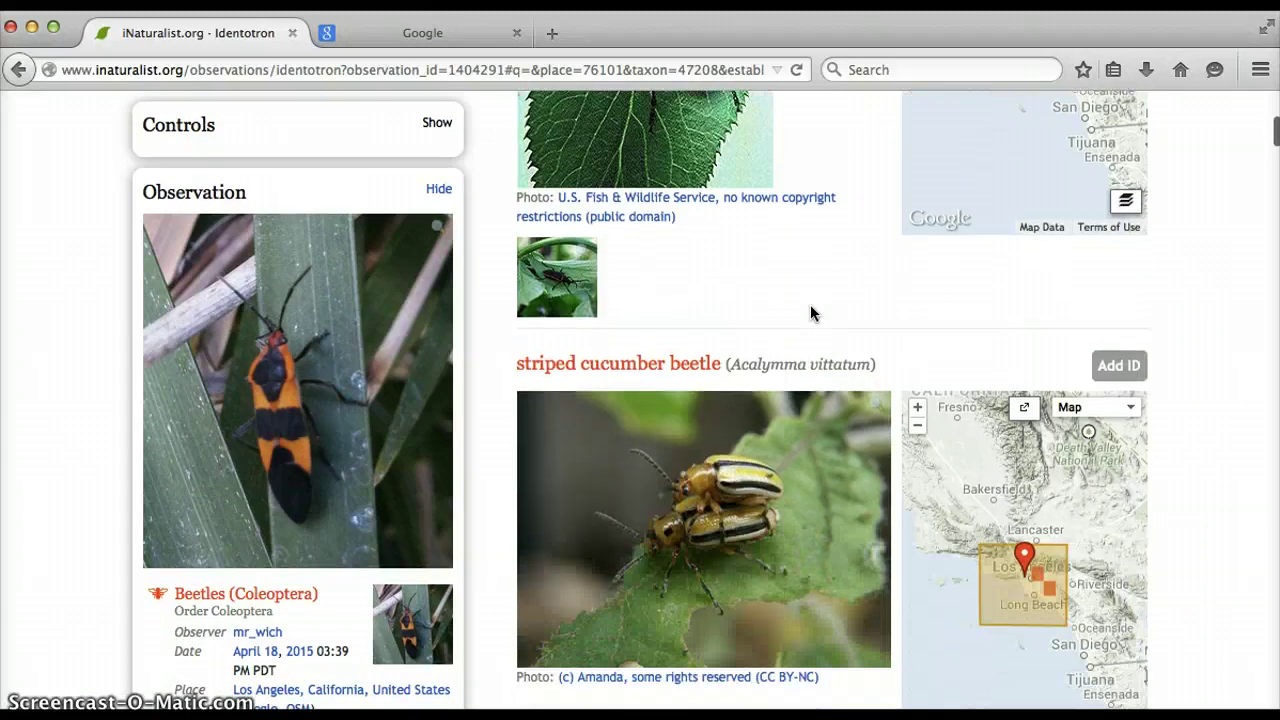
scroll(810, 310, "down", 13)
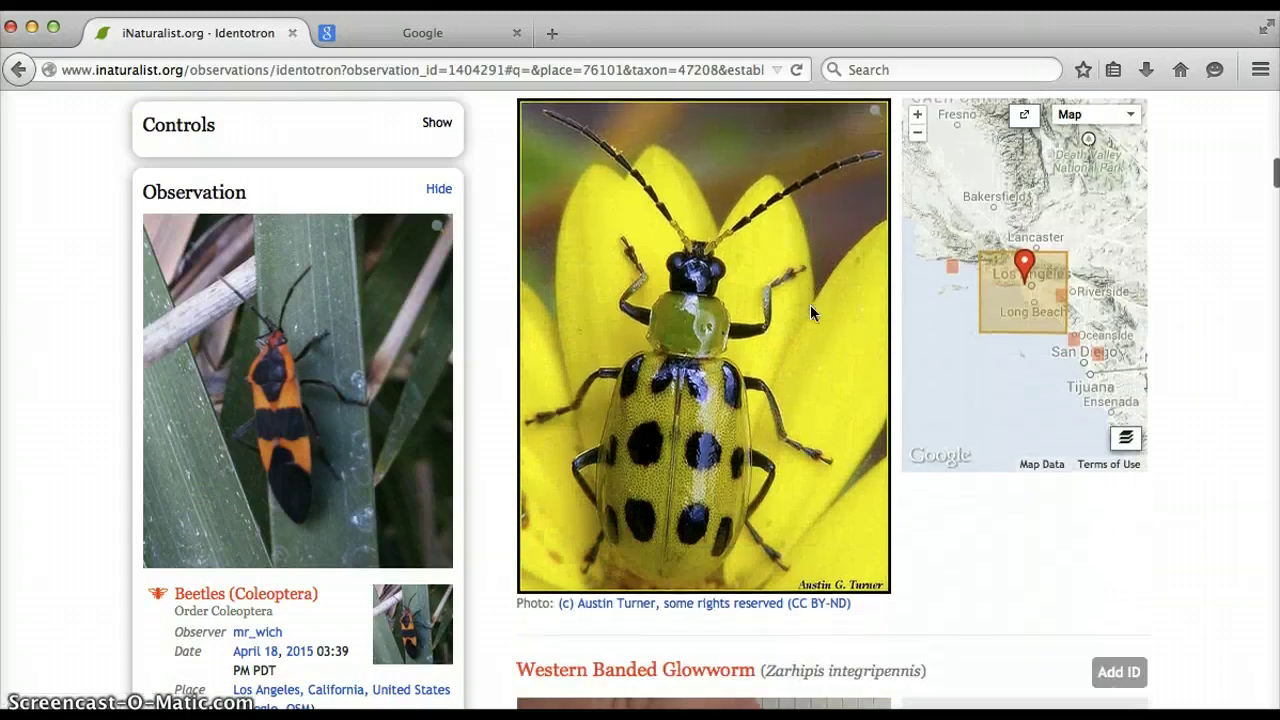
scroll(810, 310, "down", 11)
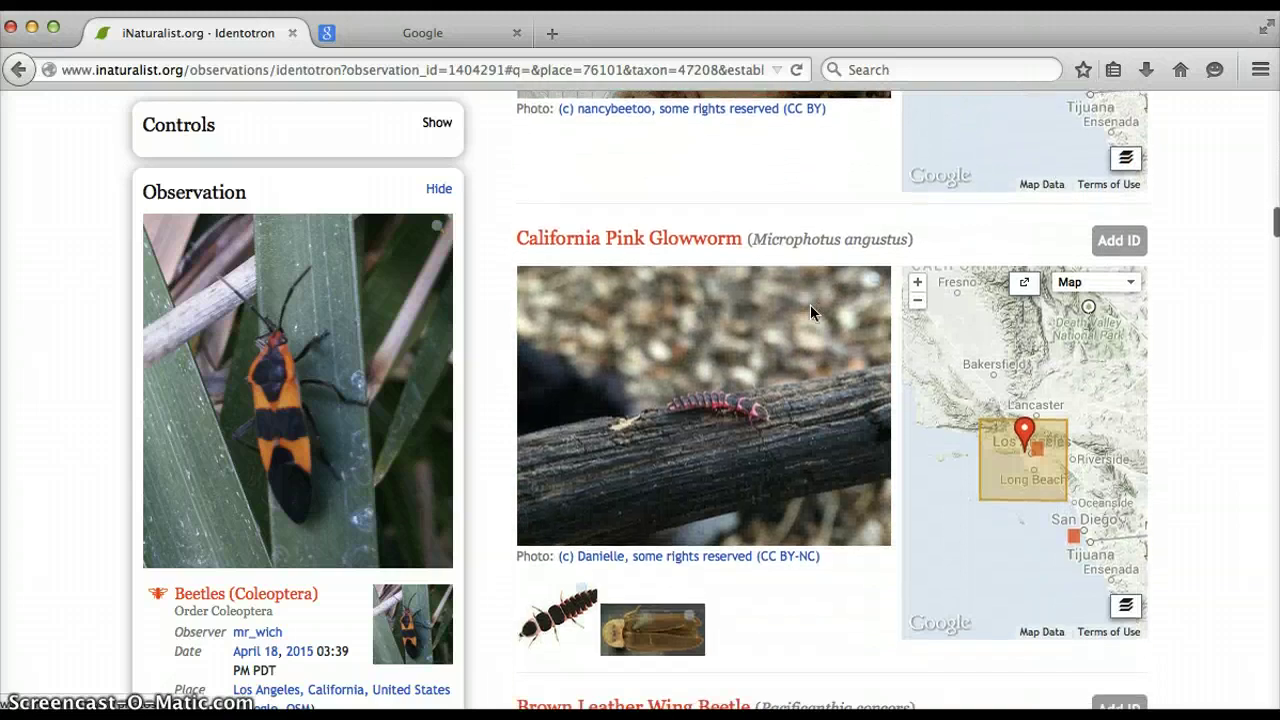
scroll(810, 313, "down", 18)
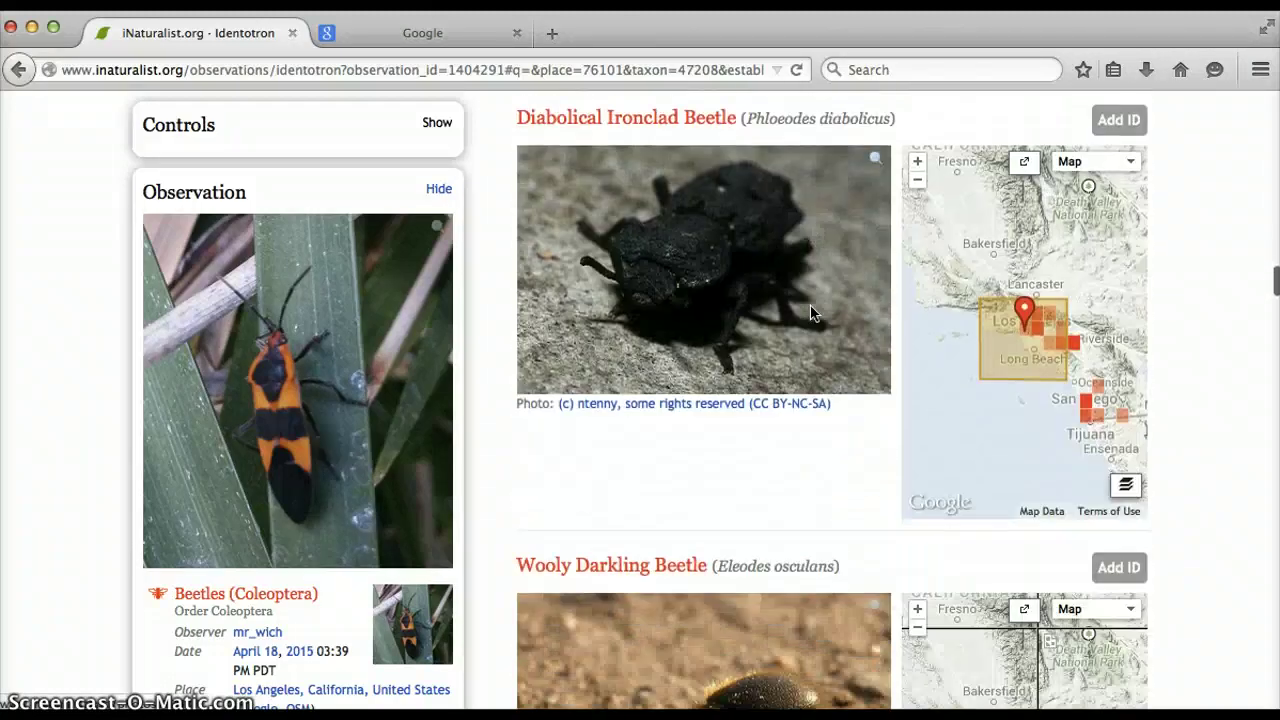
scroll(810, 313, "down", 18)
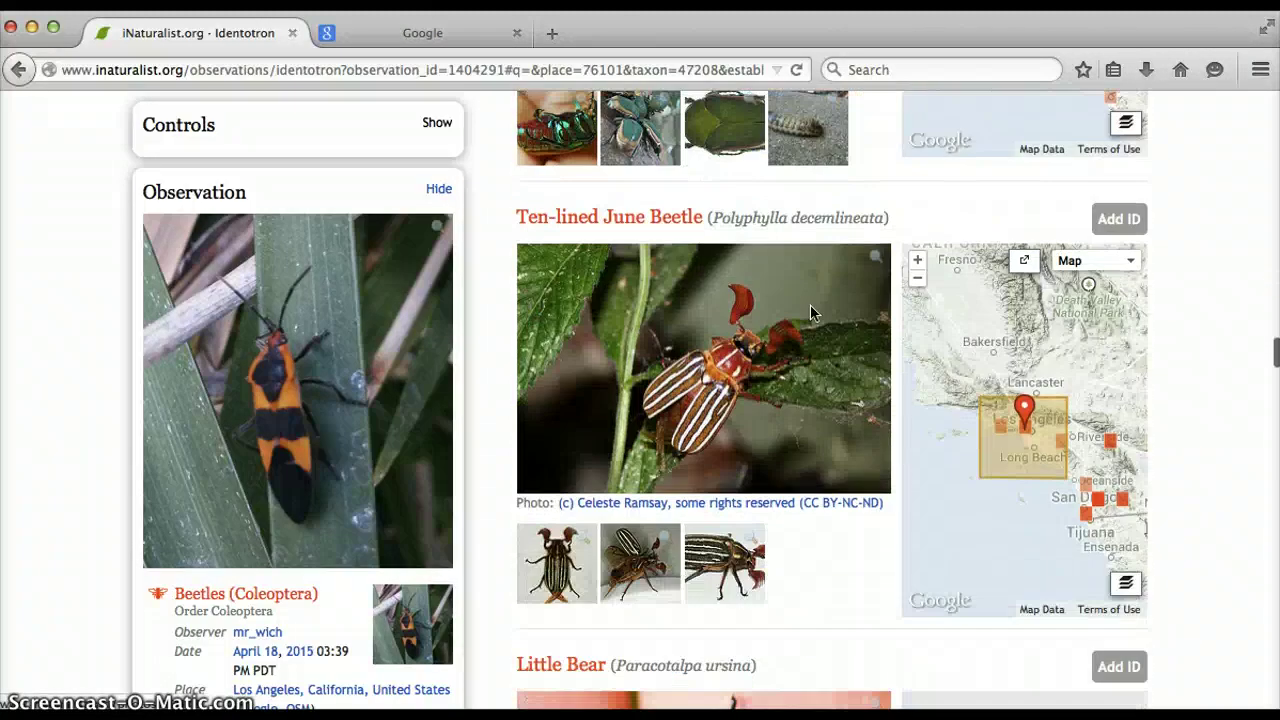
scroll(811, 313, "down", 20)
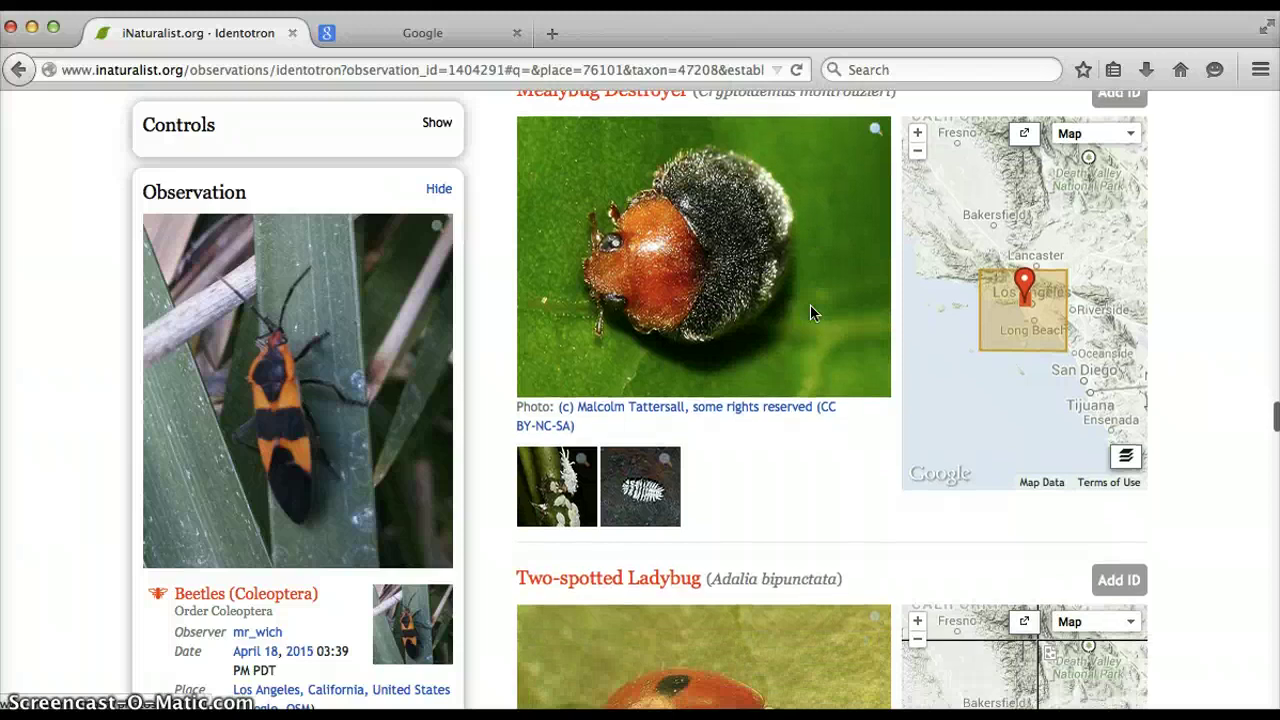
scroll(811, 313, "down", 17)
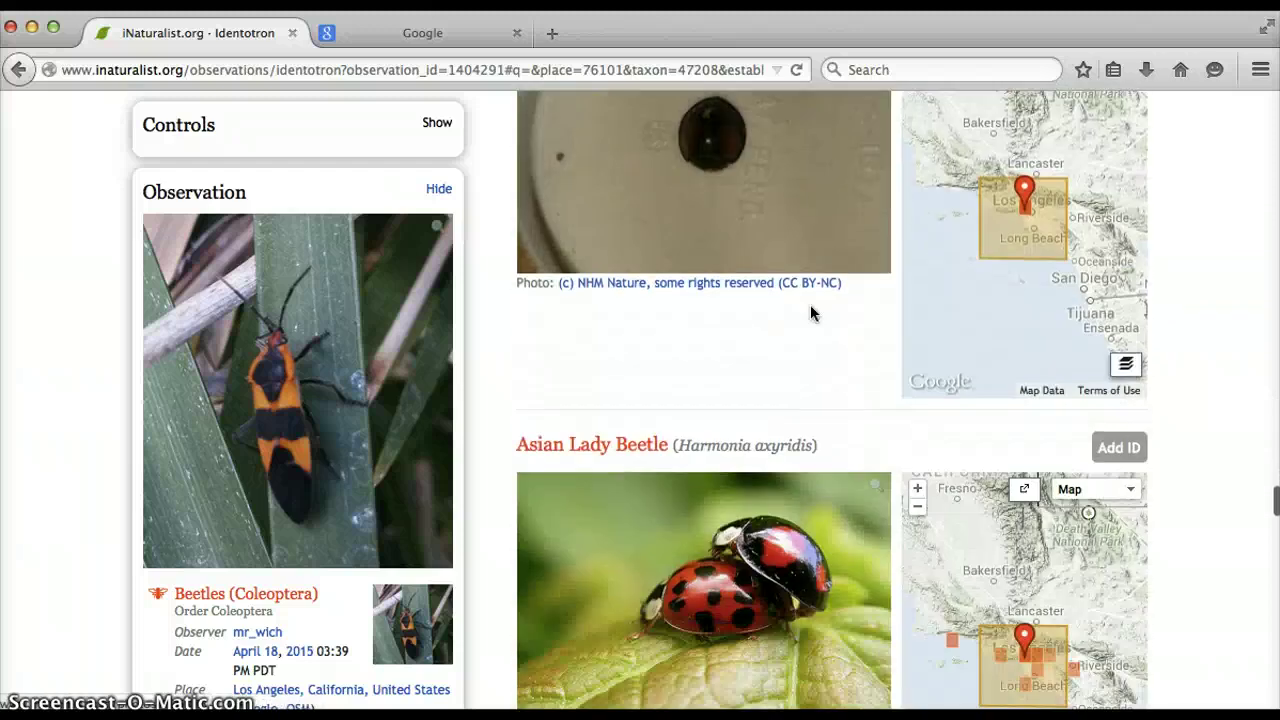
scroll(810, 313, "down", 20)
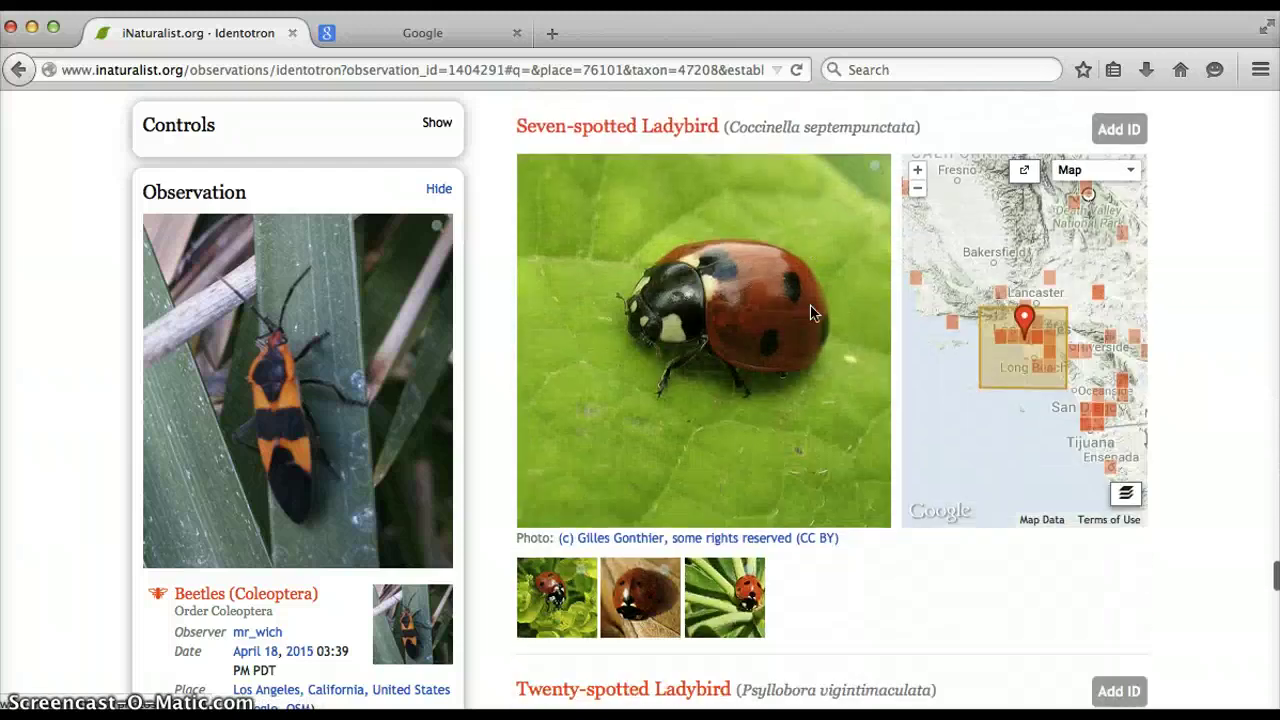
scroll(810, 313, "down", 17)
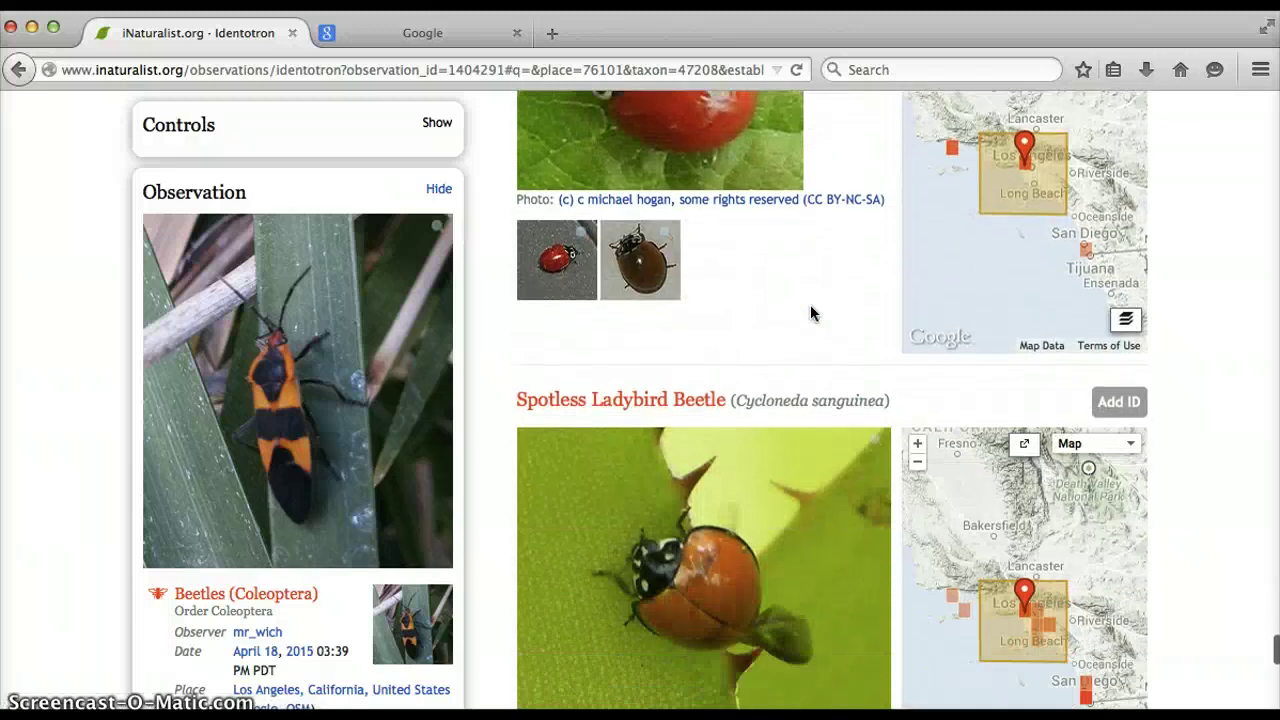
scroll(810, 313, "down", 8)
scroll(810, 313, "up", 20)
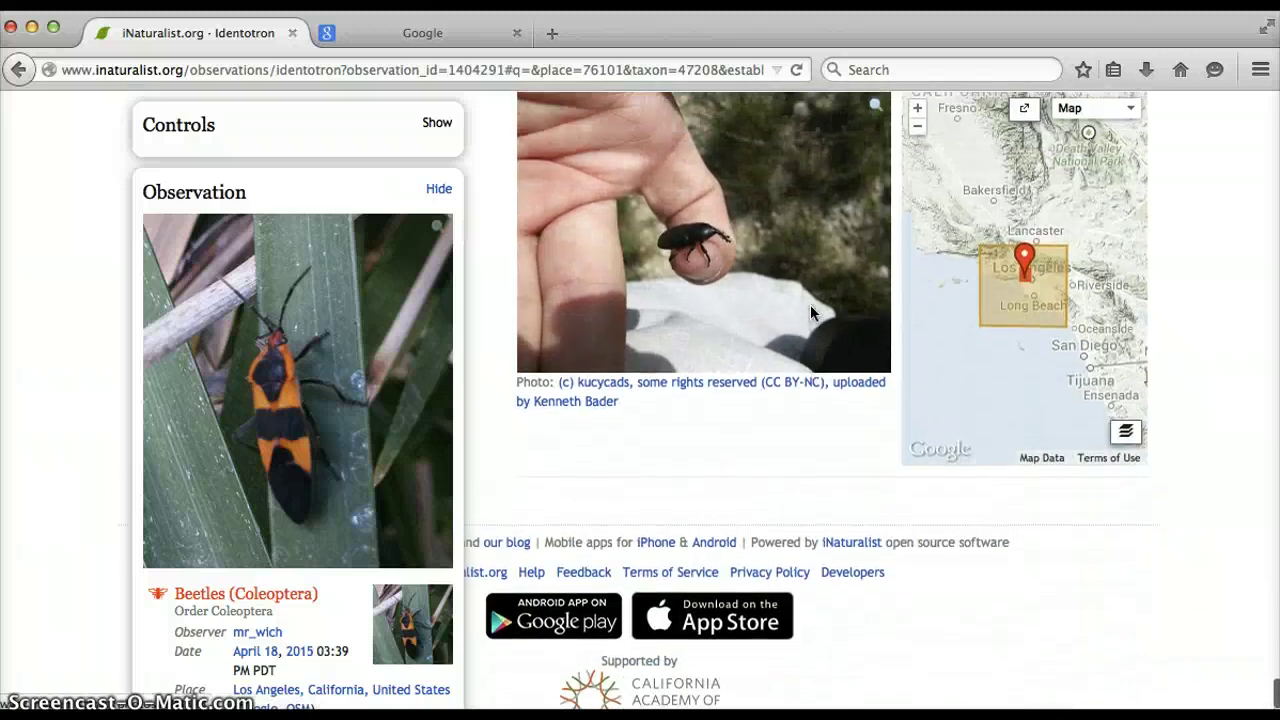
scroll(812, 313, "up", 15)
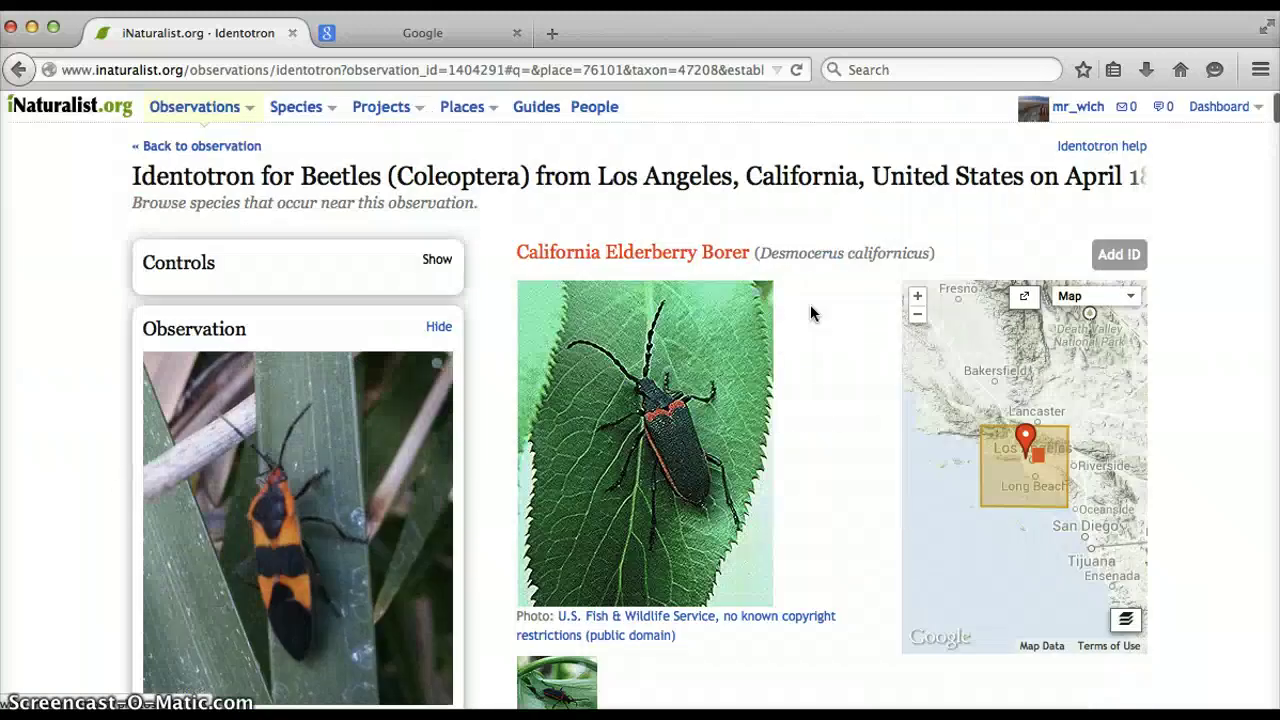
Open the California Elderberry Borer species page and view its second additional photo enlarged
left_click(634, 256)
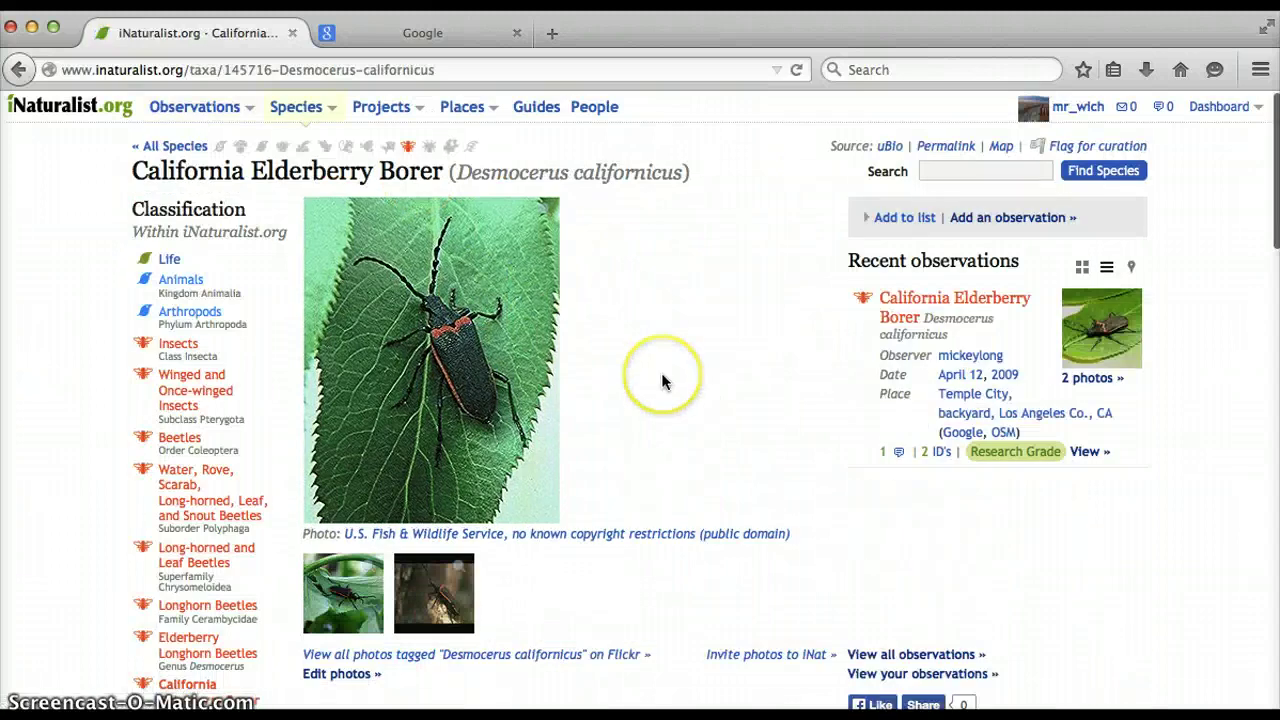
left_click(442, 582)
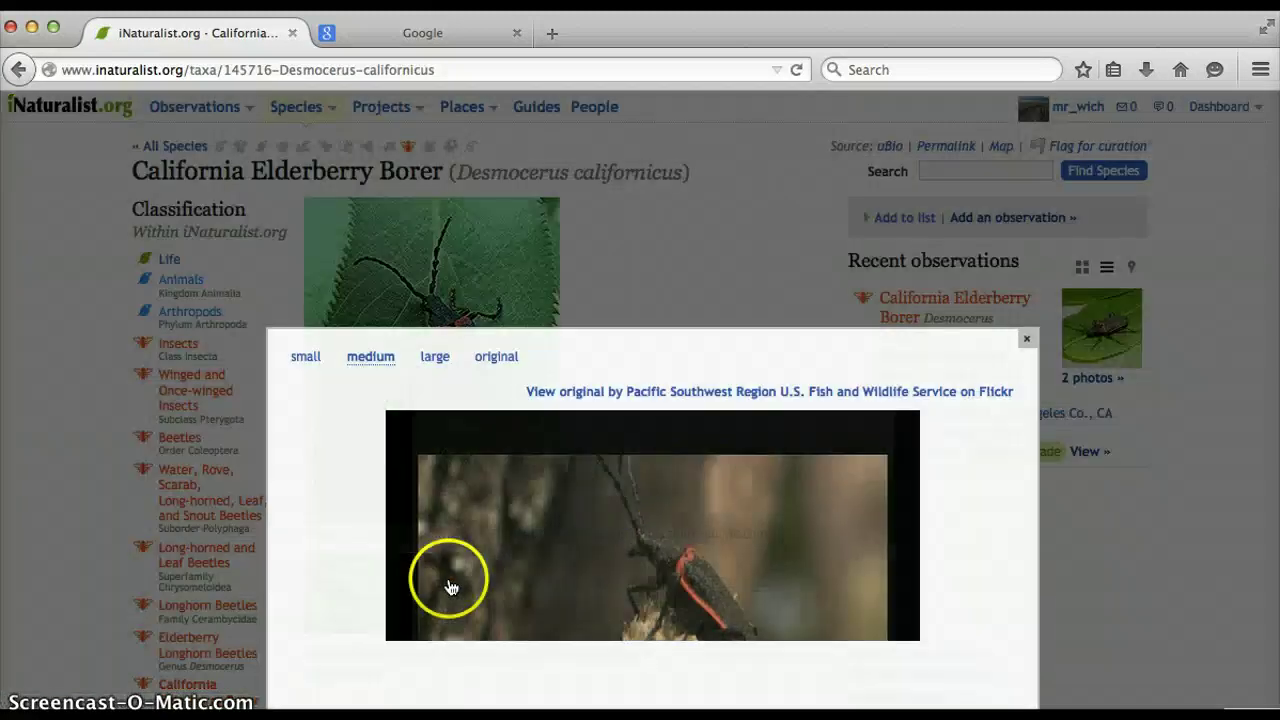
scroll(737, 421, "down", 3)
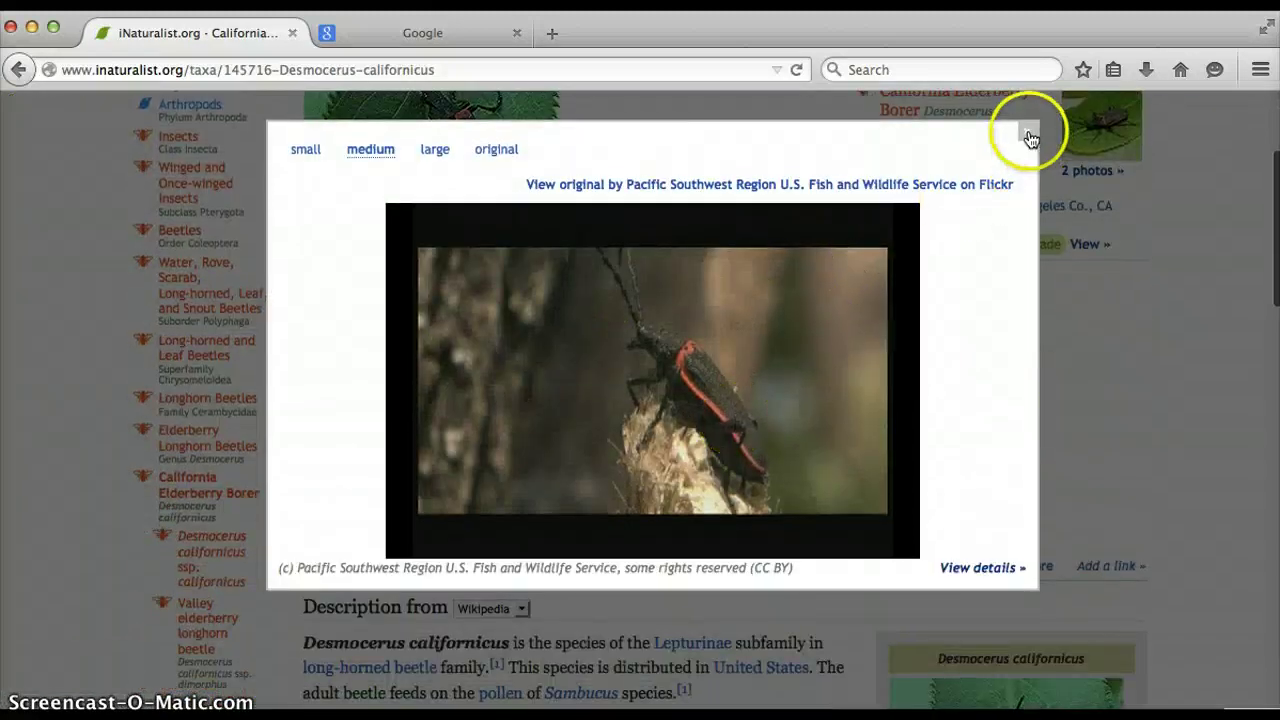
left_click(1026, 129)
View the orange-banded beetle photo on Flickr from the Elderberry Longhorn Beetles genus page, and return to the California Elderberry Borer page
scroll(476, 342, "down", 4)
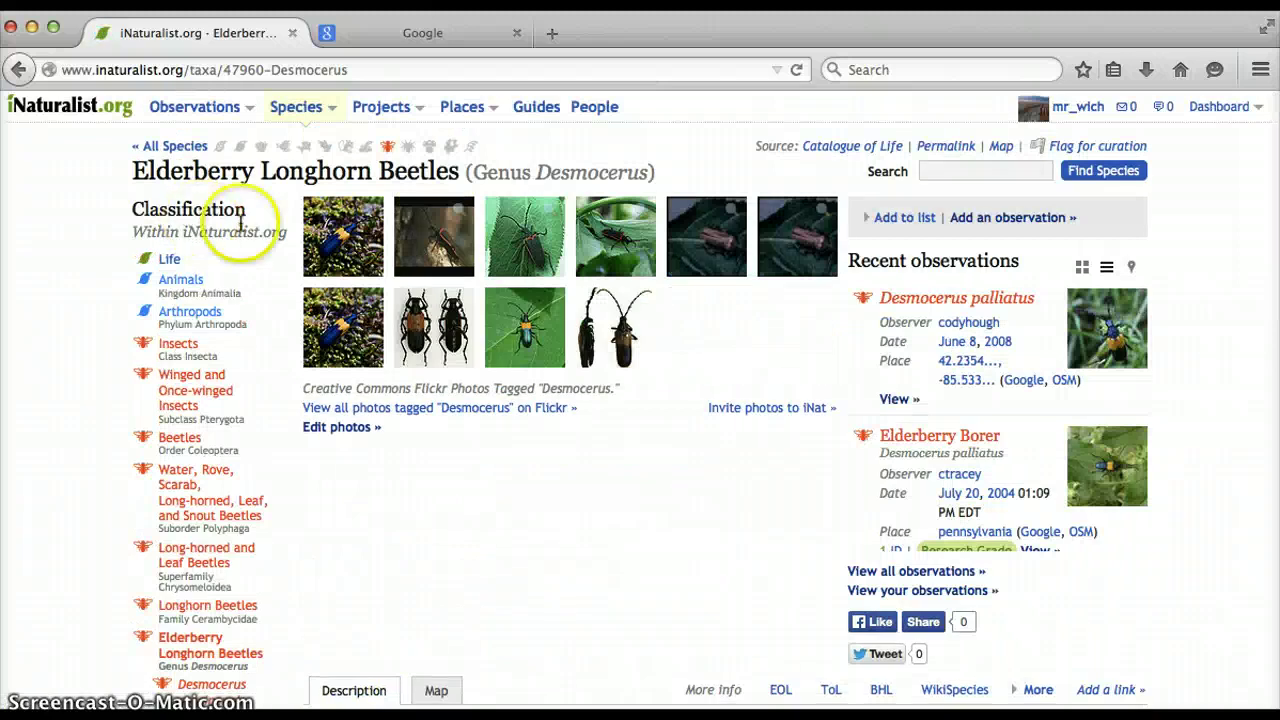
left_click(528, 338)
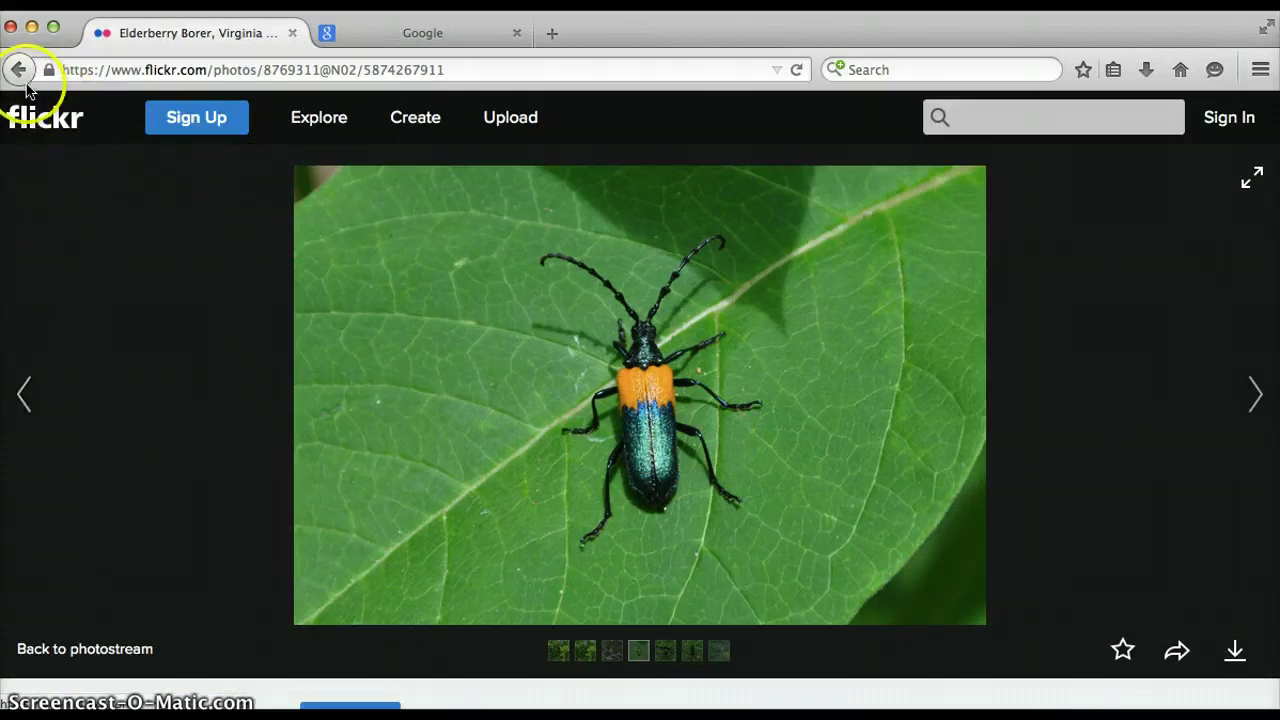
left_click(22, 80)
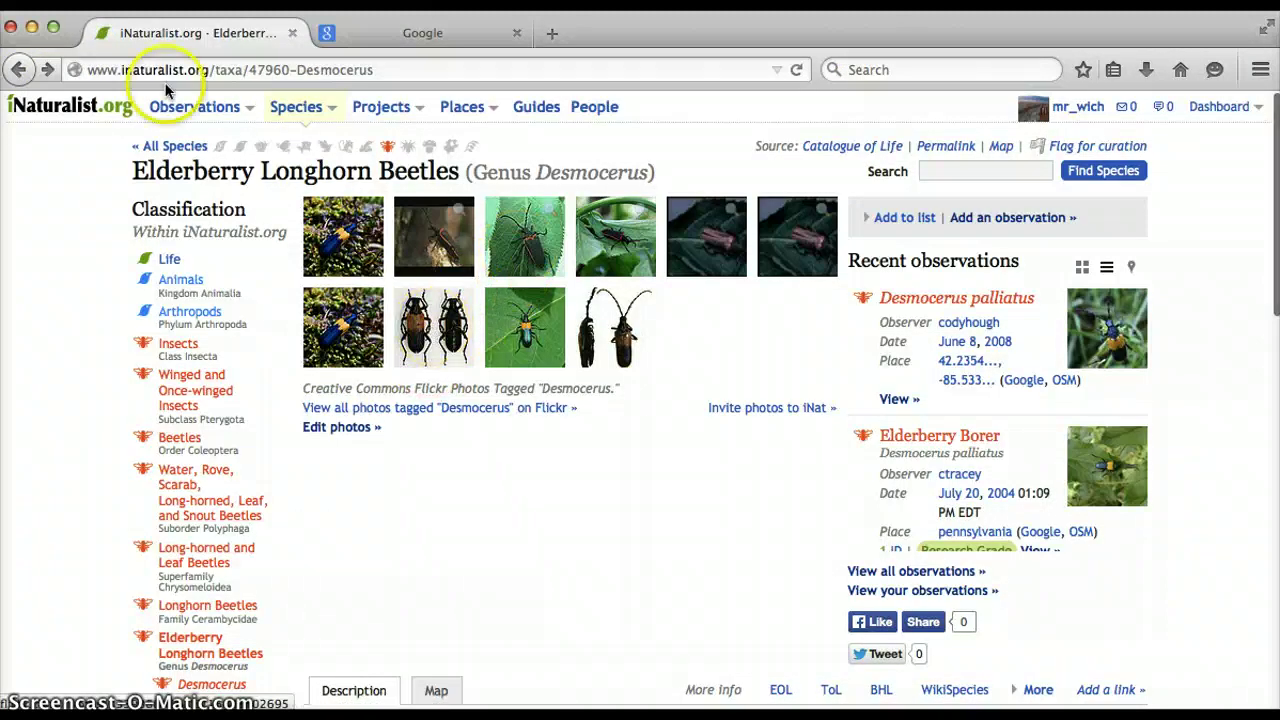
left_click(16, 70)
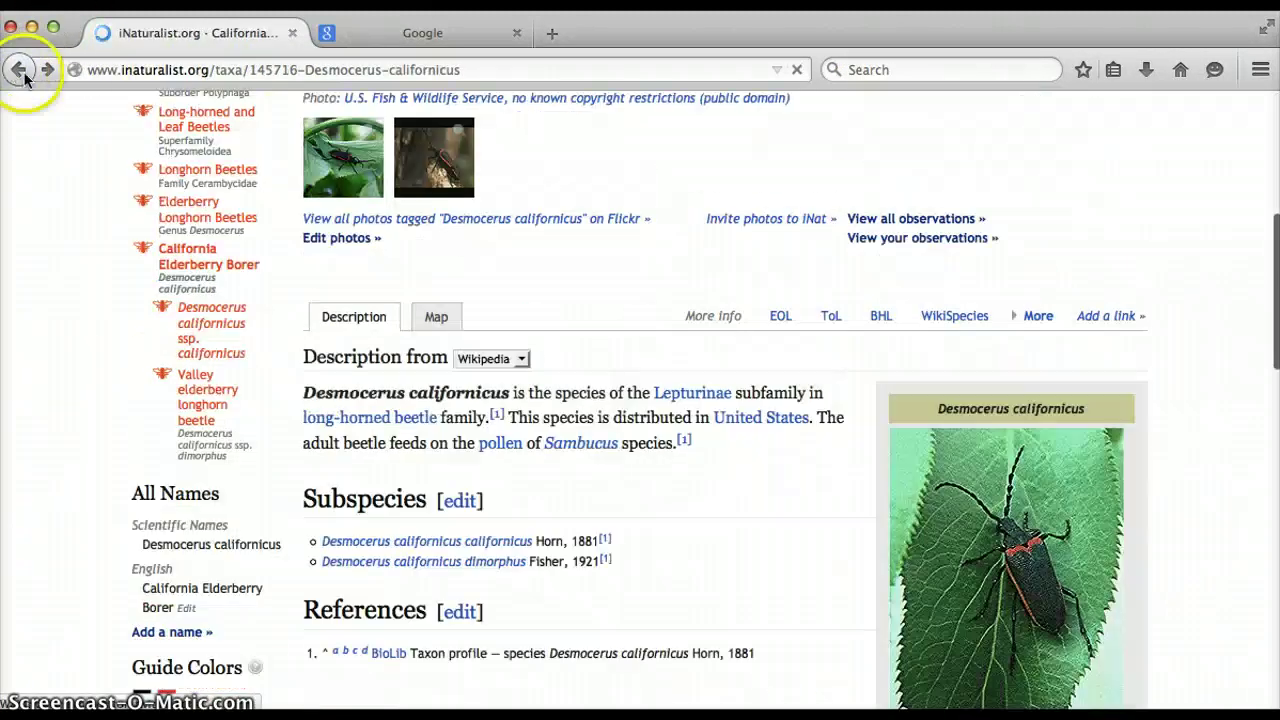
Open the site's Guides page
scroll(812, 398, "up", 5)
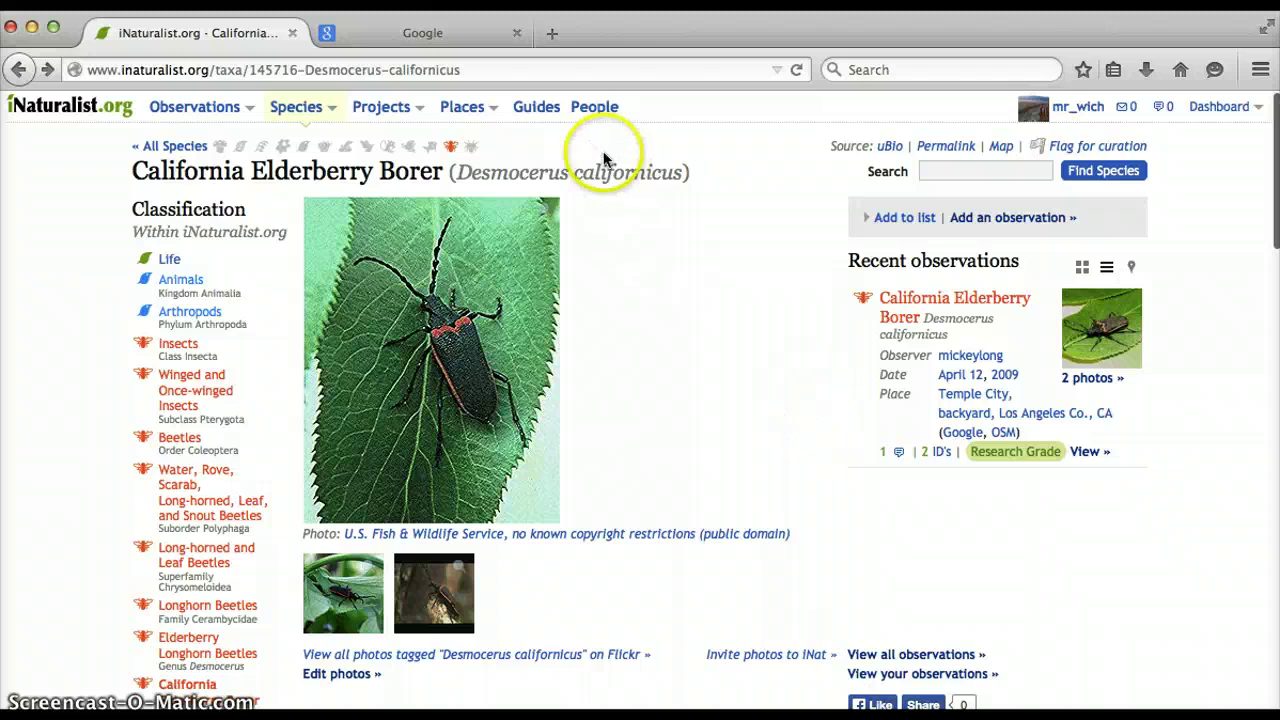
left_click(538, 110)
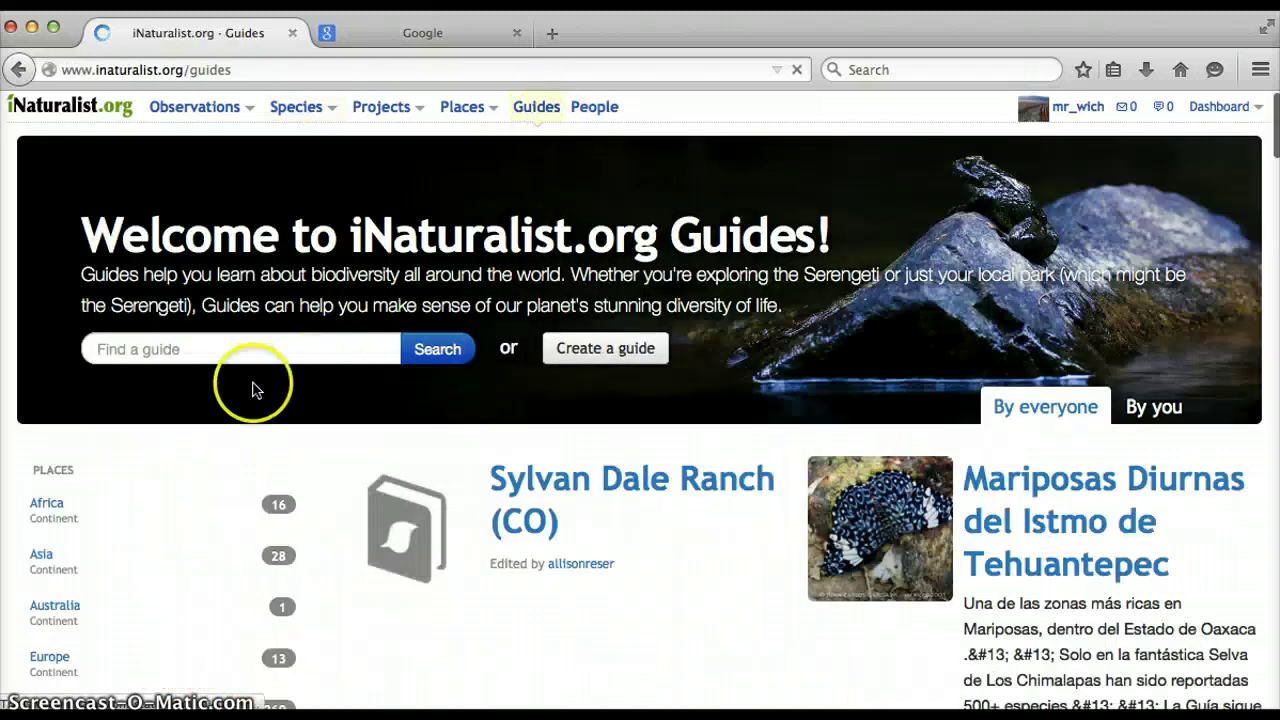
Search the guides for "beetles" and open The Beetles (Order Coleoptera) of Southern California guide
left_click(190, 350)
type("beetles")
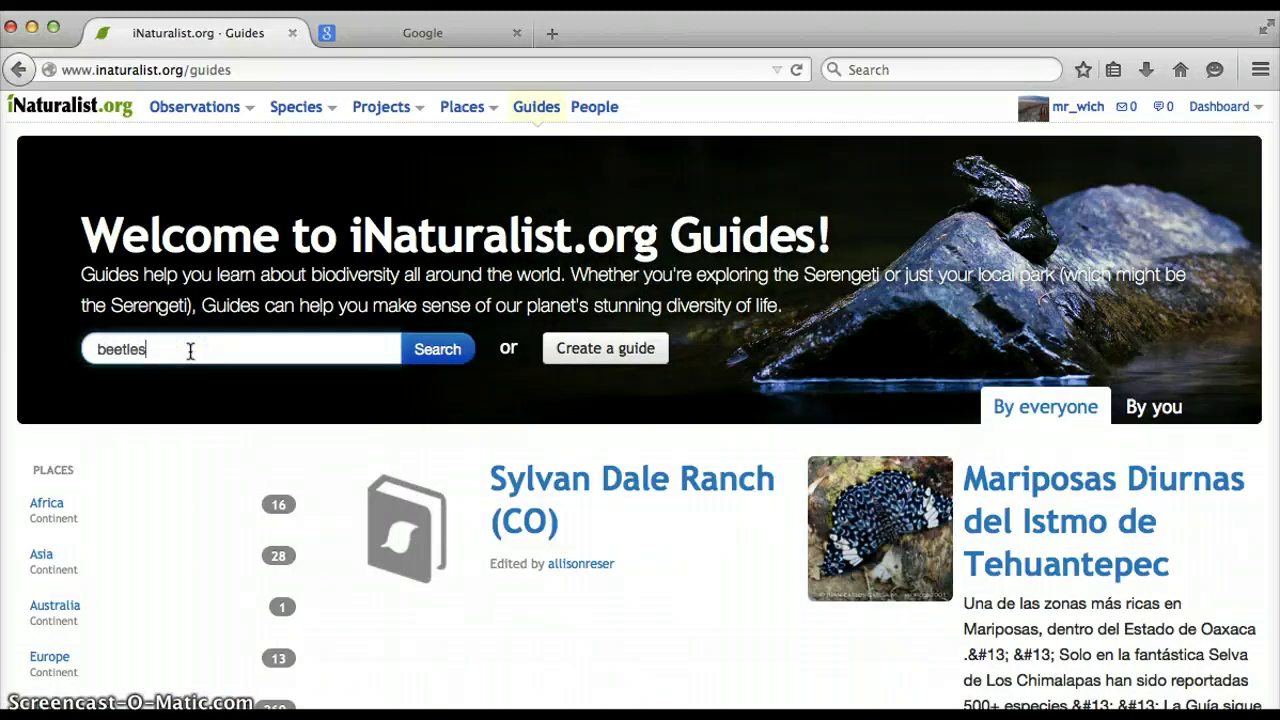
key("Return")
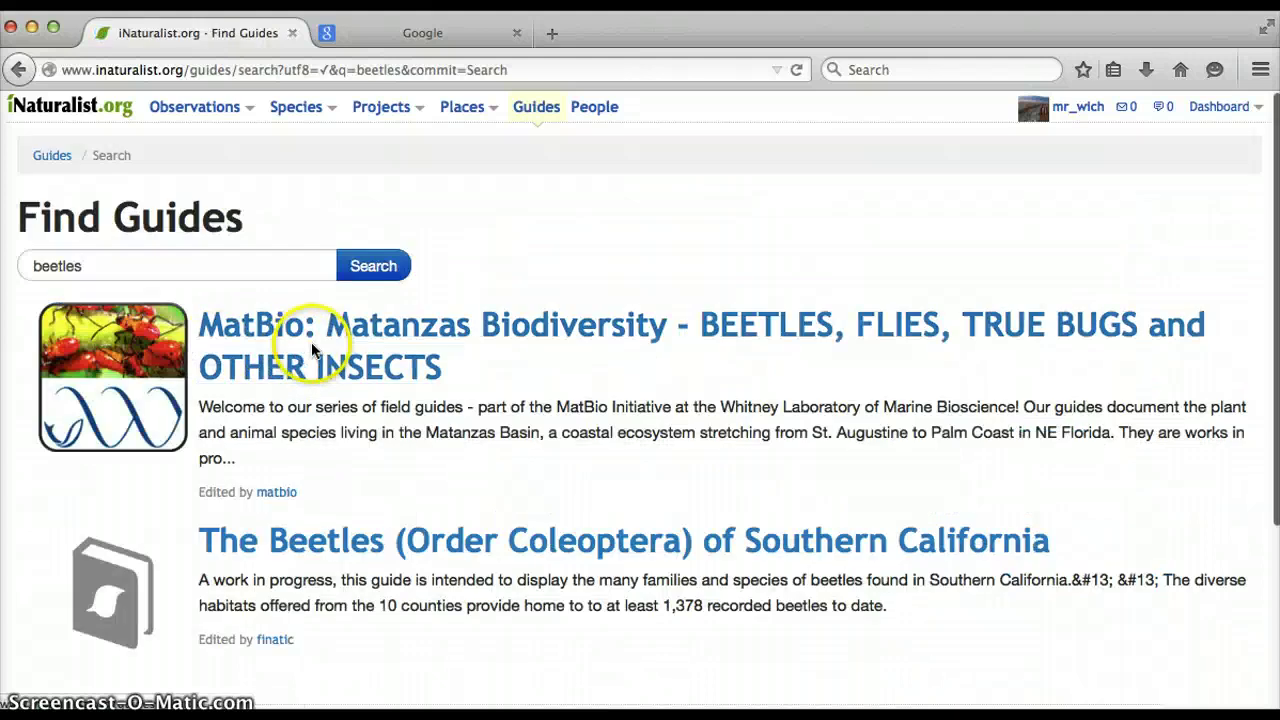
scroll(250, 306, "down", 5)
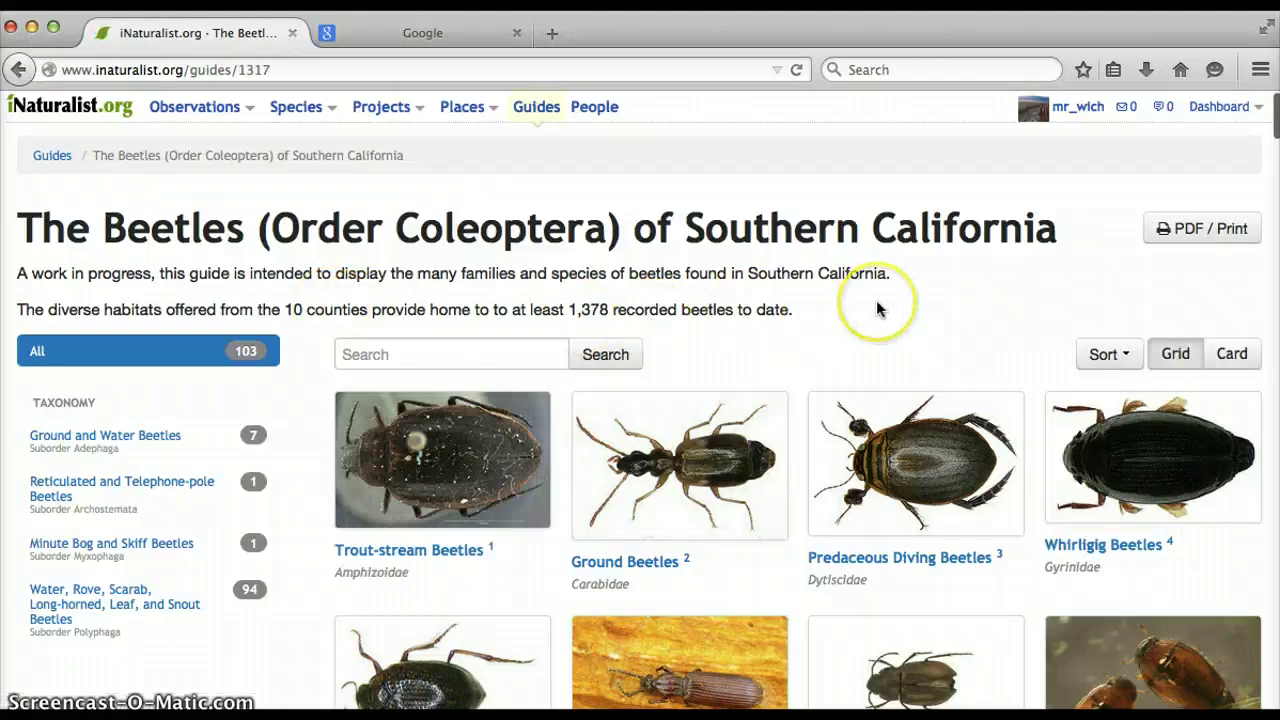
Look through the guide's beetle families as far as Net-winged Beetles, view that family's entry, and return to the guide
scroll(876, 300, "down", 3)
scroll(877, 307, "down", 5)
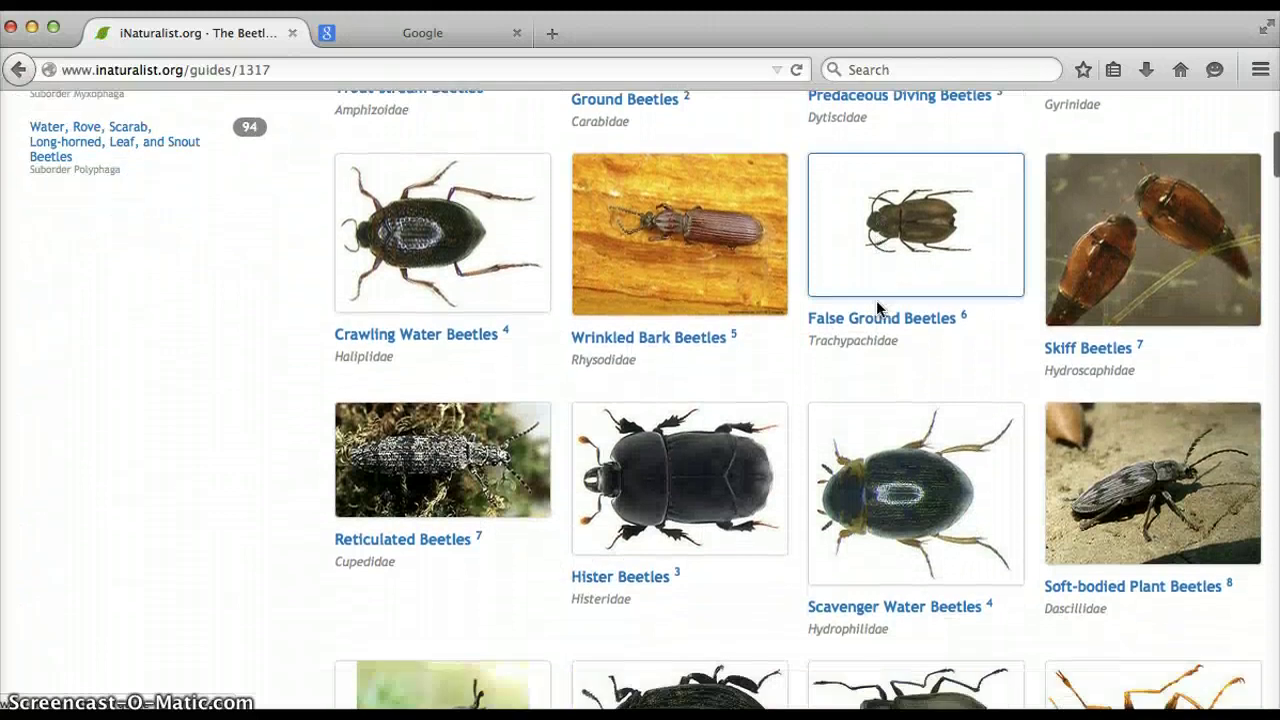
scroll(877, 307, "down", 6)
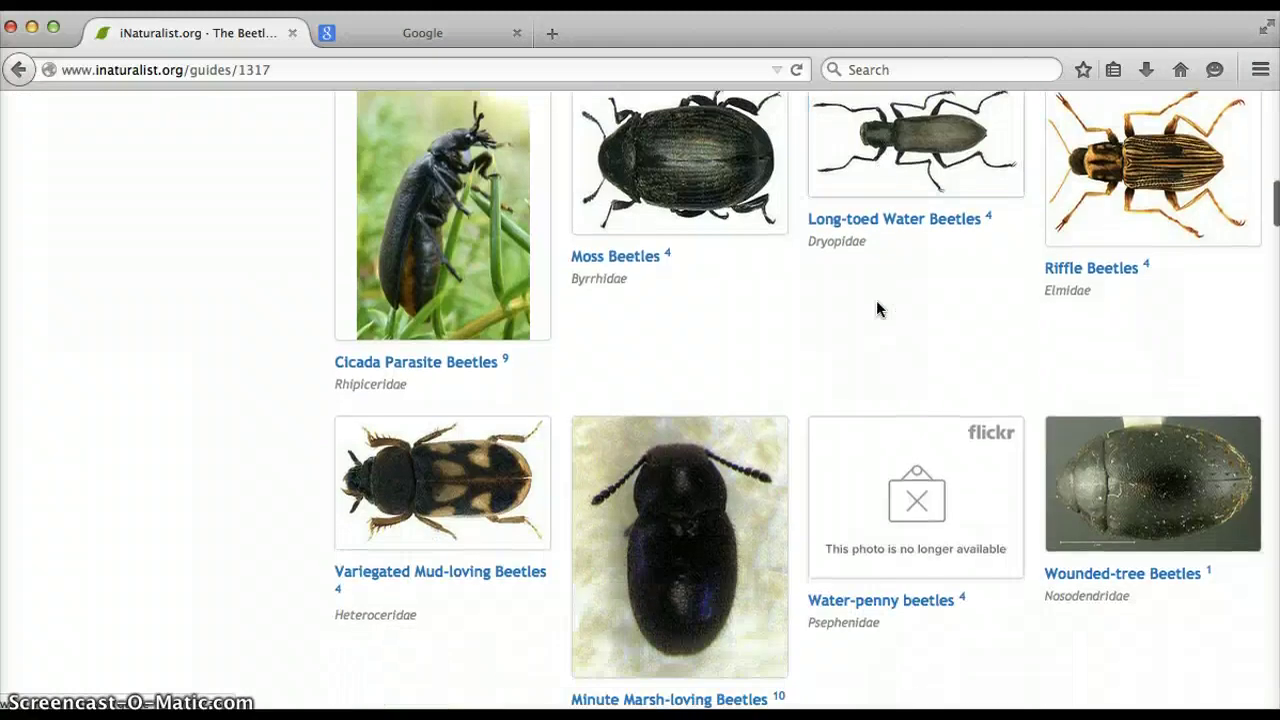
scroll(878, 308, "down", 7)
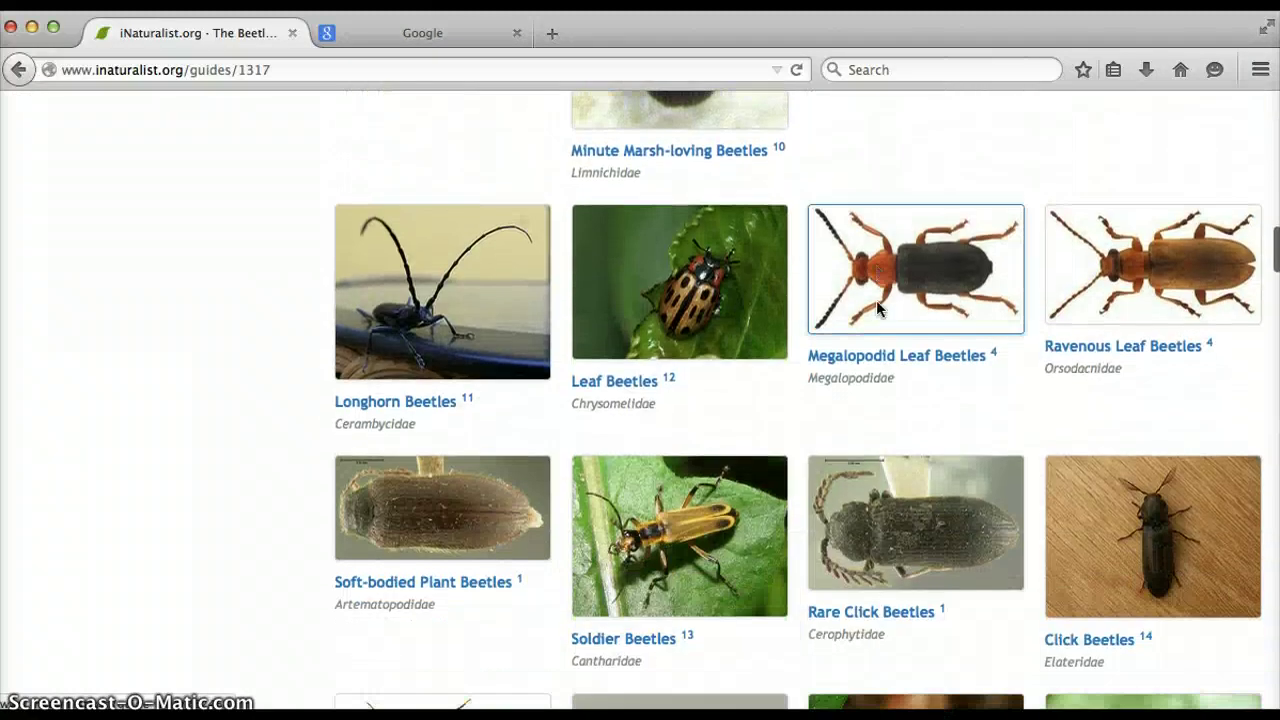
scroll(877, 308, "down", 4)
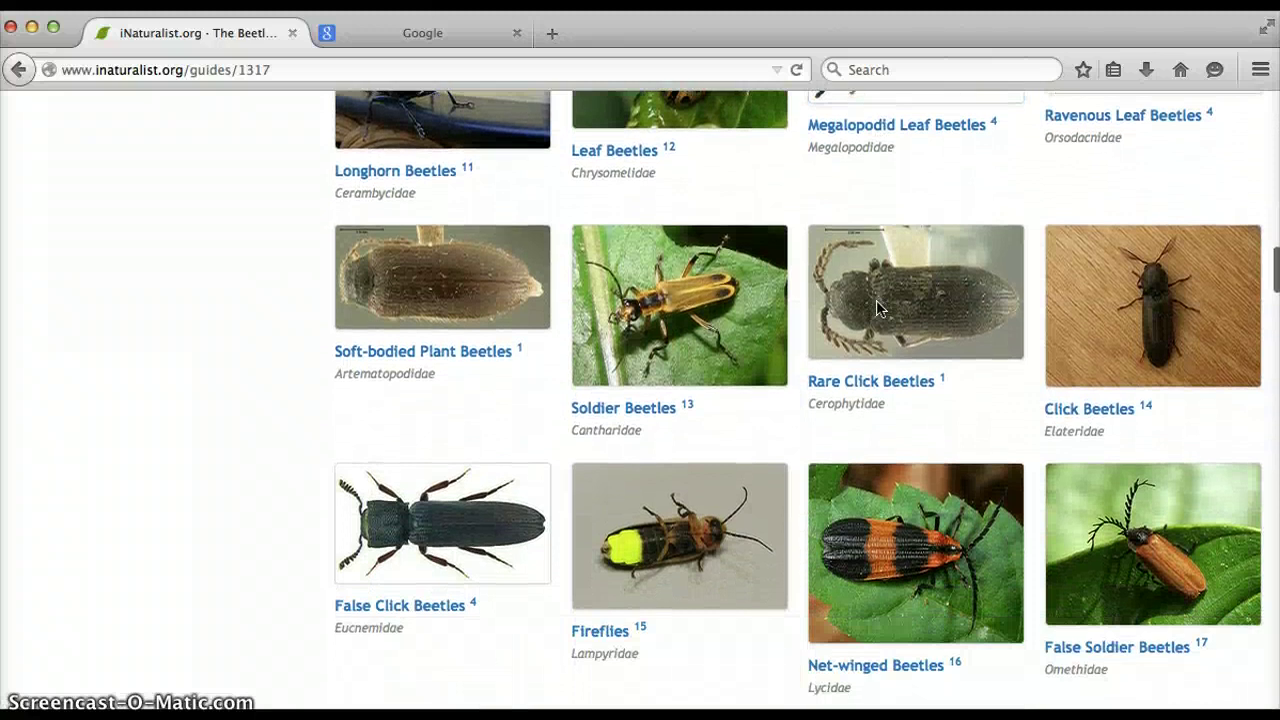
scroll(877, 308, "down", 2)
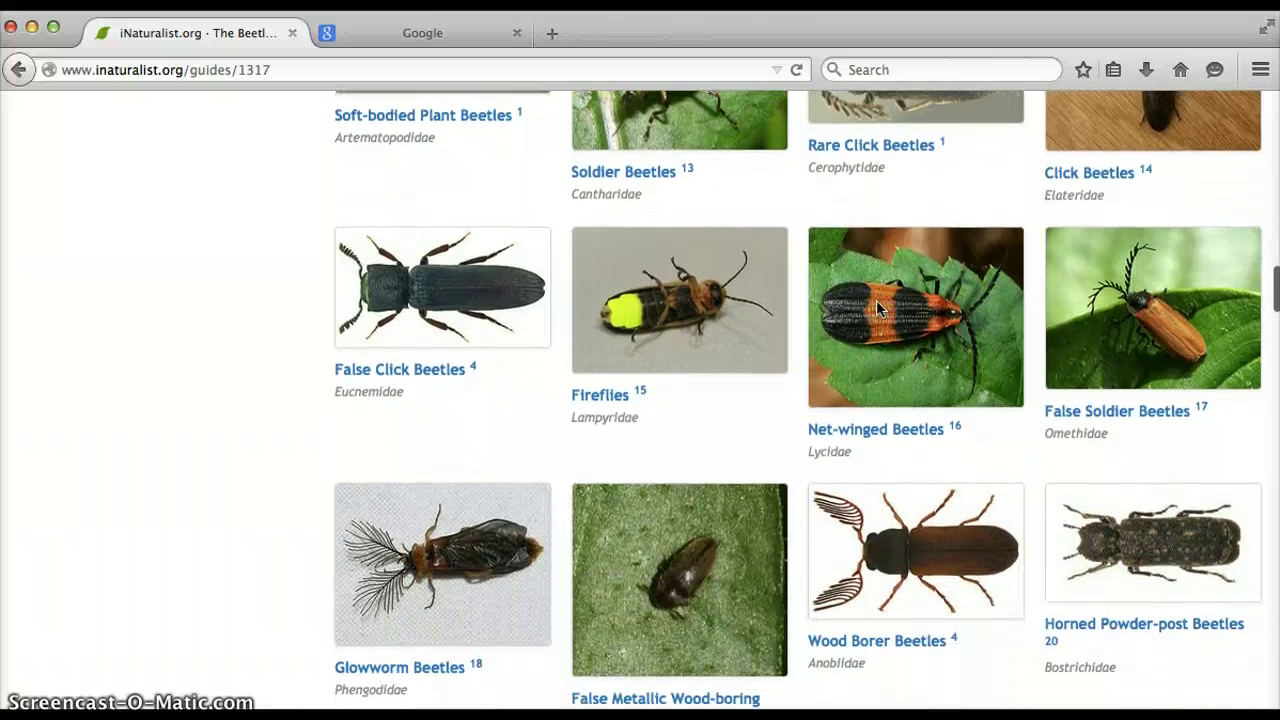
left_click(879, 345)
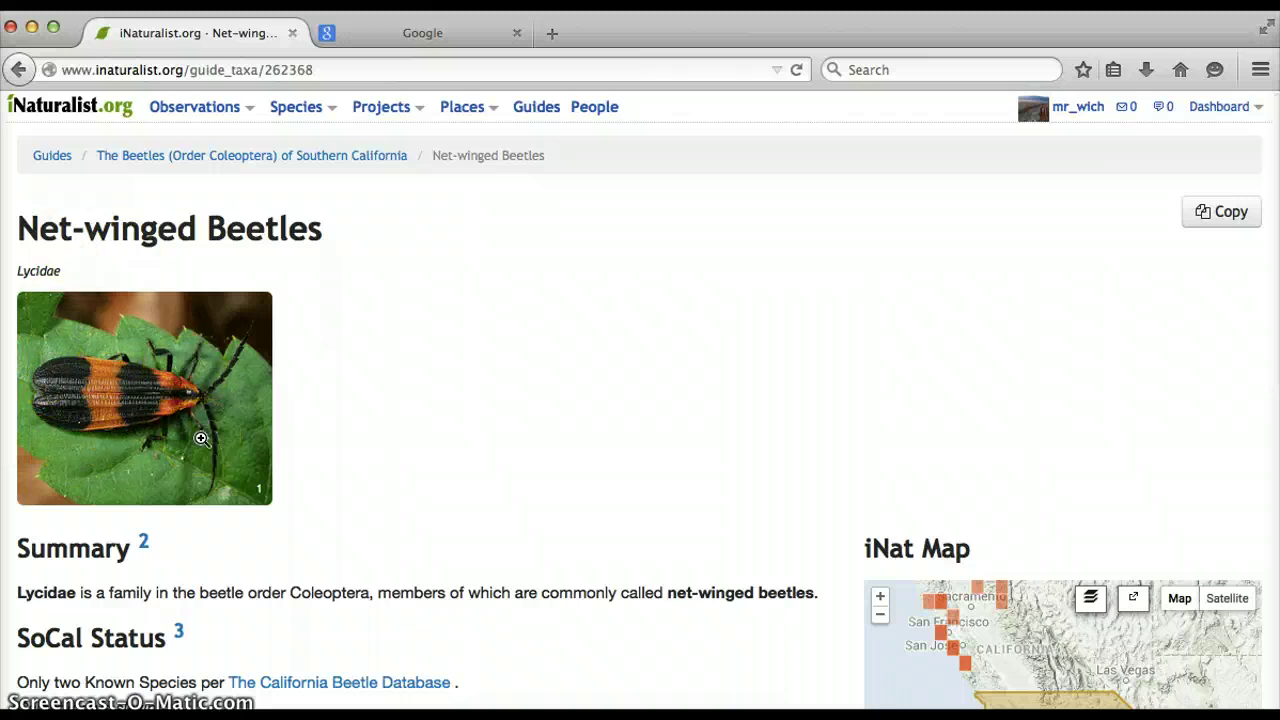
left_click(24, 69)
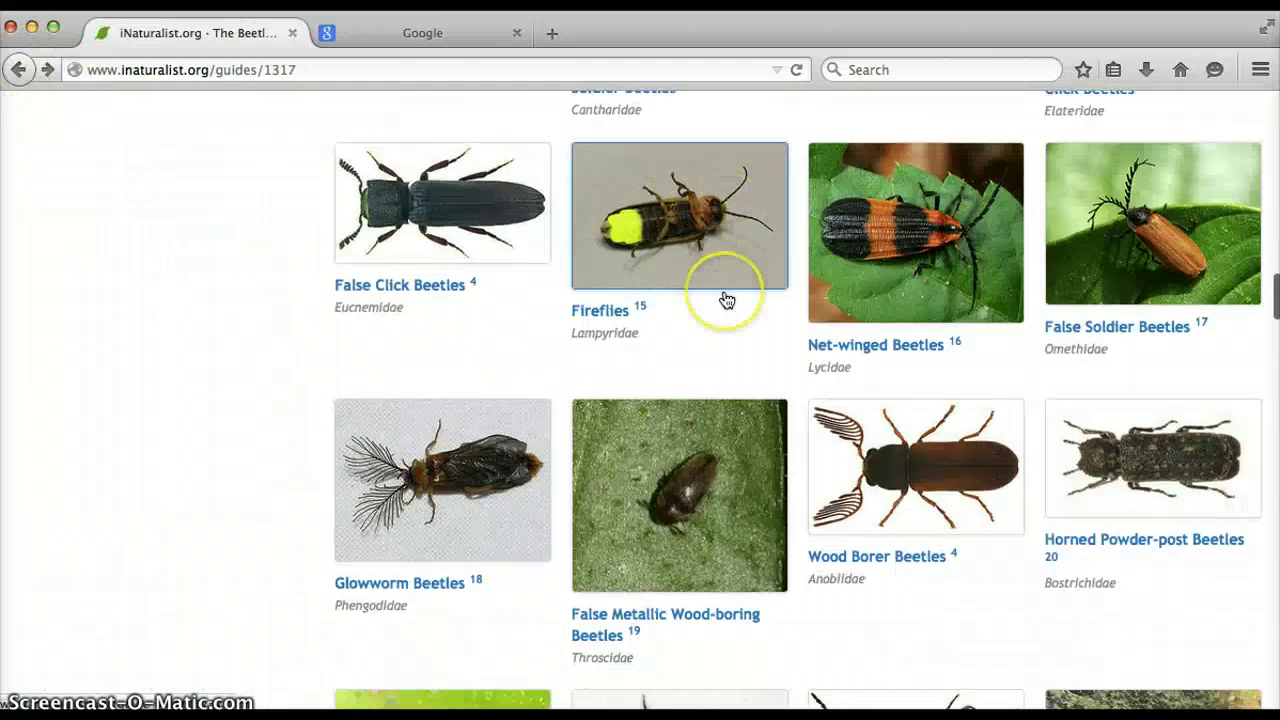
Compare the remaining beetle families on the guide's first page, including Checkered Beetles, and return to the guide search results
scroll(727, 300, "down", 10)
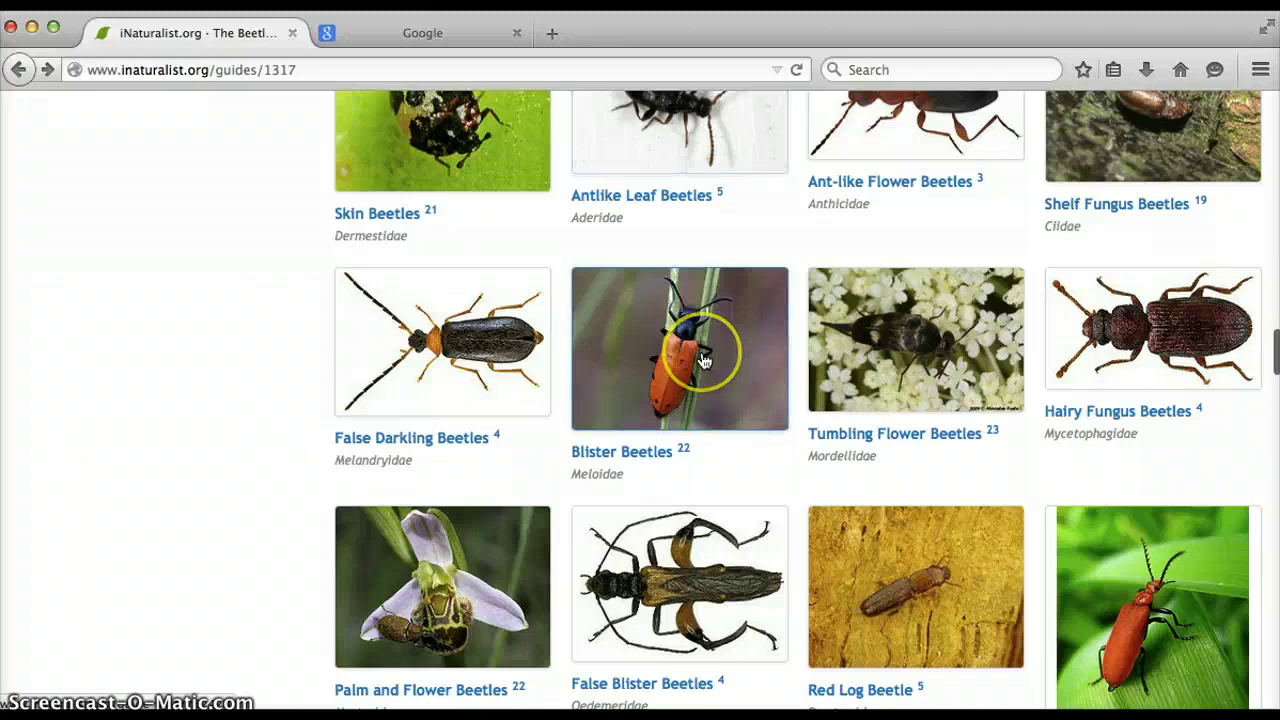
scroll(704, 360, "down", 3)
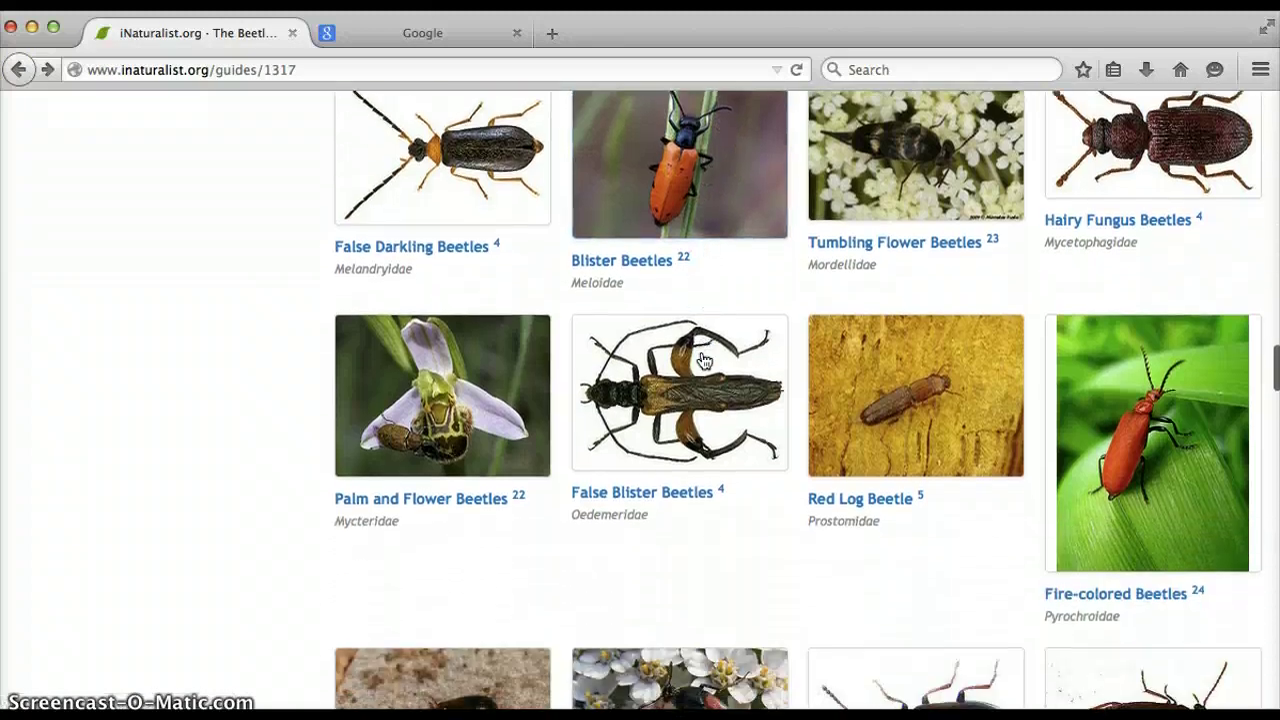
scroll(1114, 426, "down", 15)
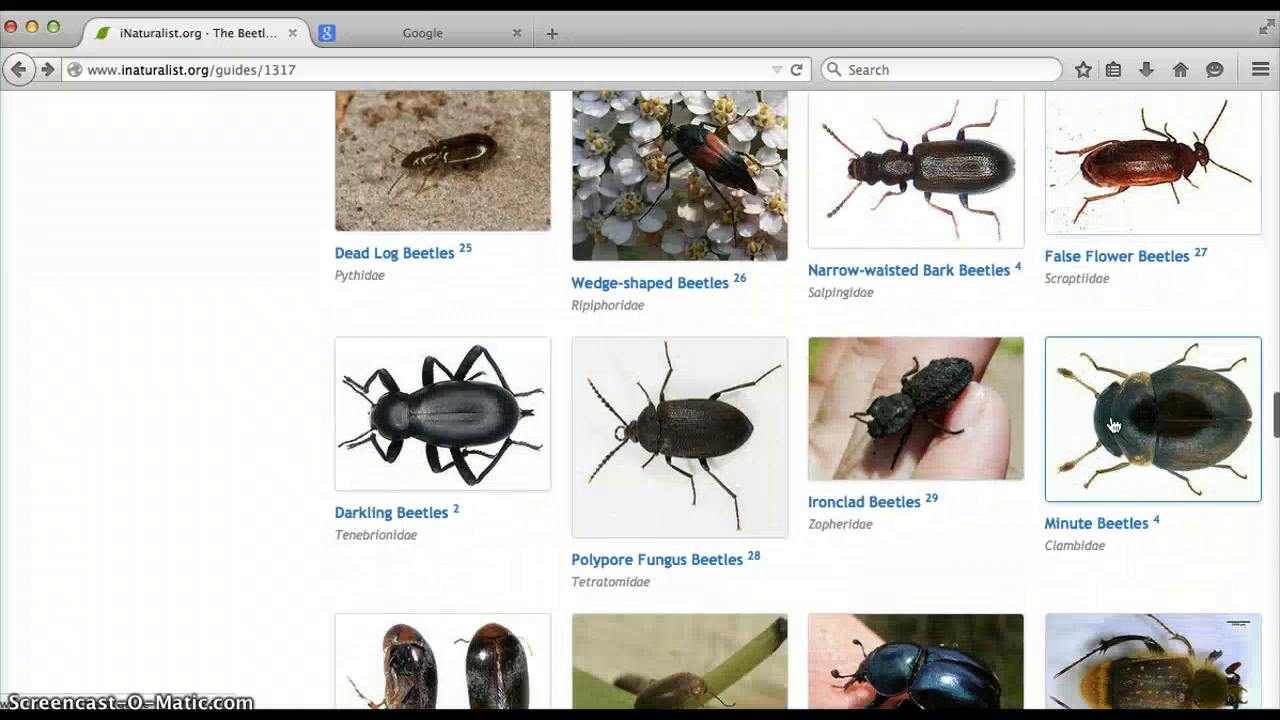
scroll(1114, 426, "down", 10)
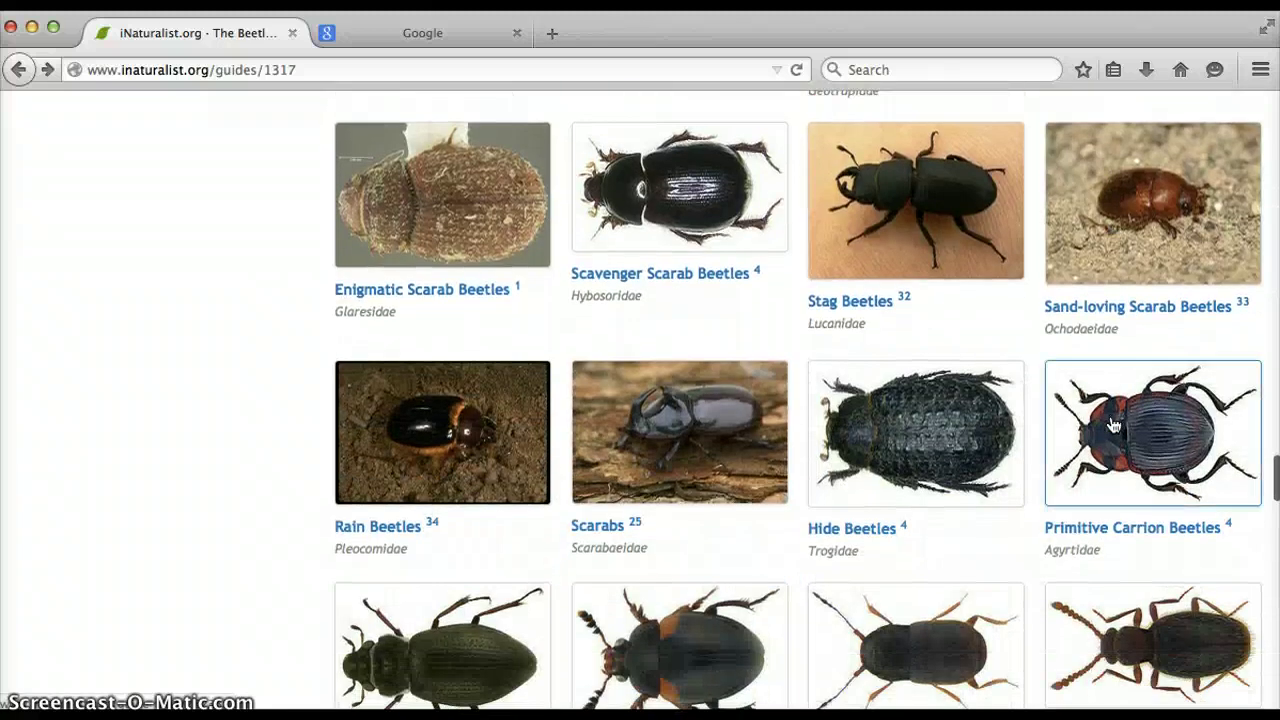
scroll(1114, 426, "down", 14)
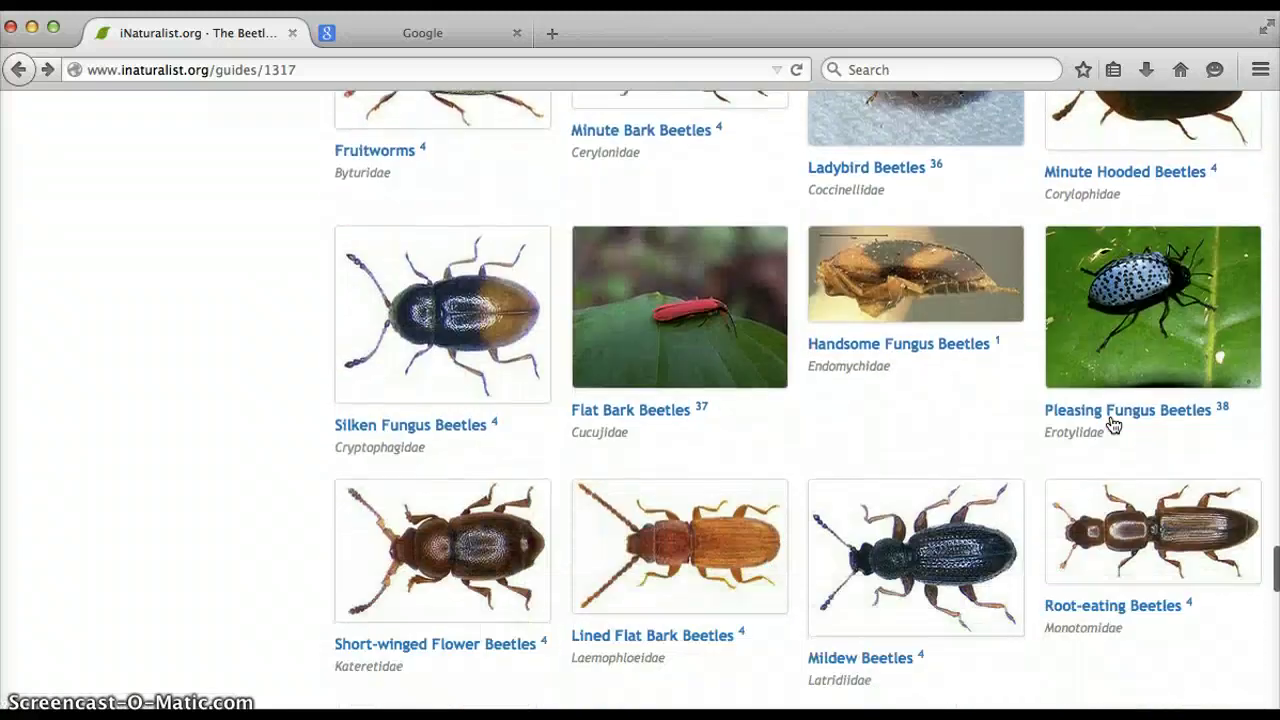
scroll(1114, 426, "down", 8)
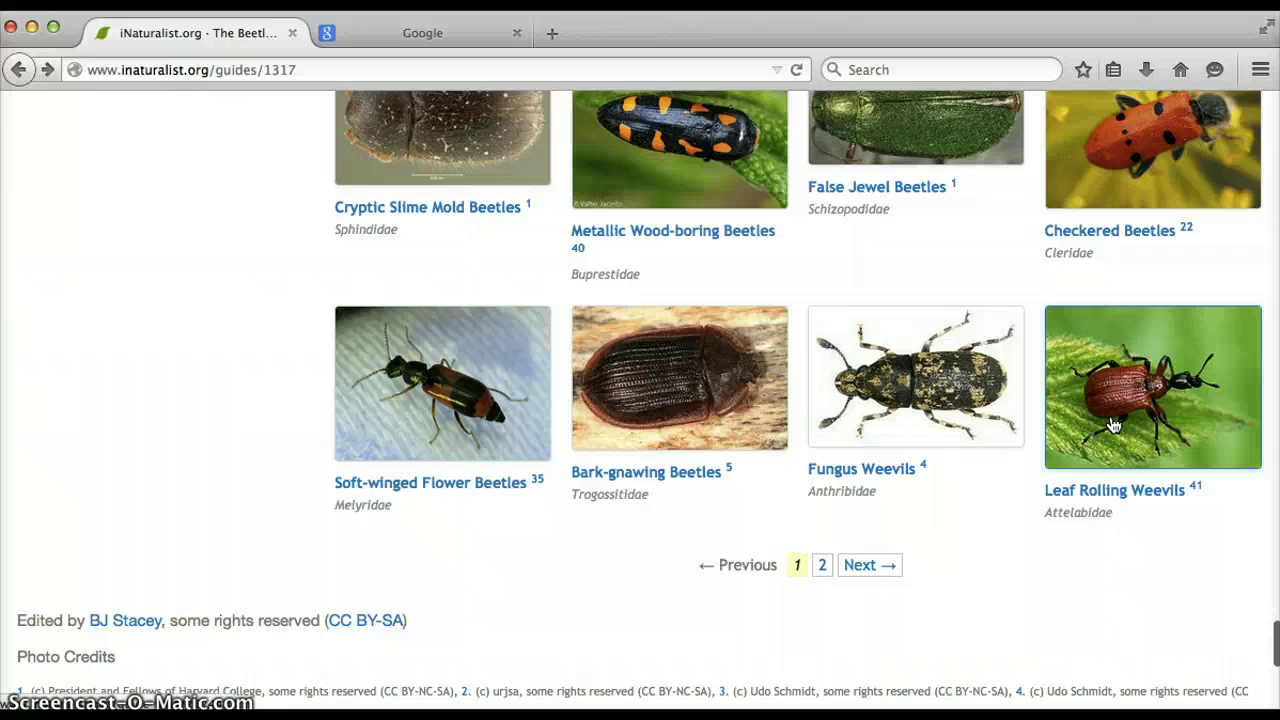
scroll(1114, 426, "up", 2)
left_click(1128, 299)
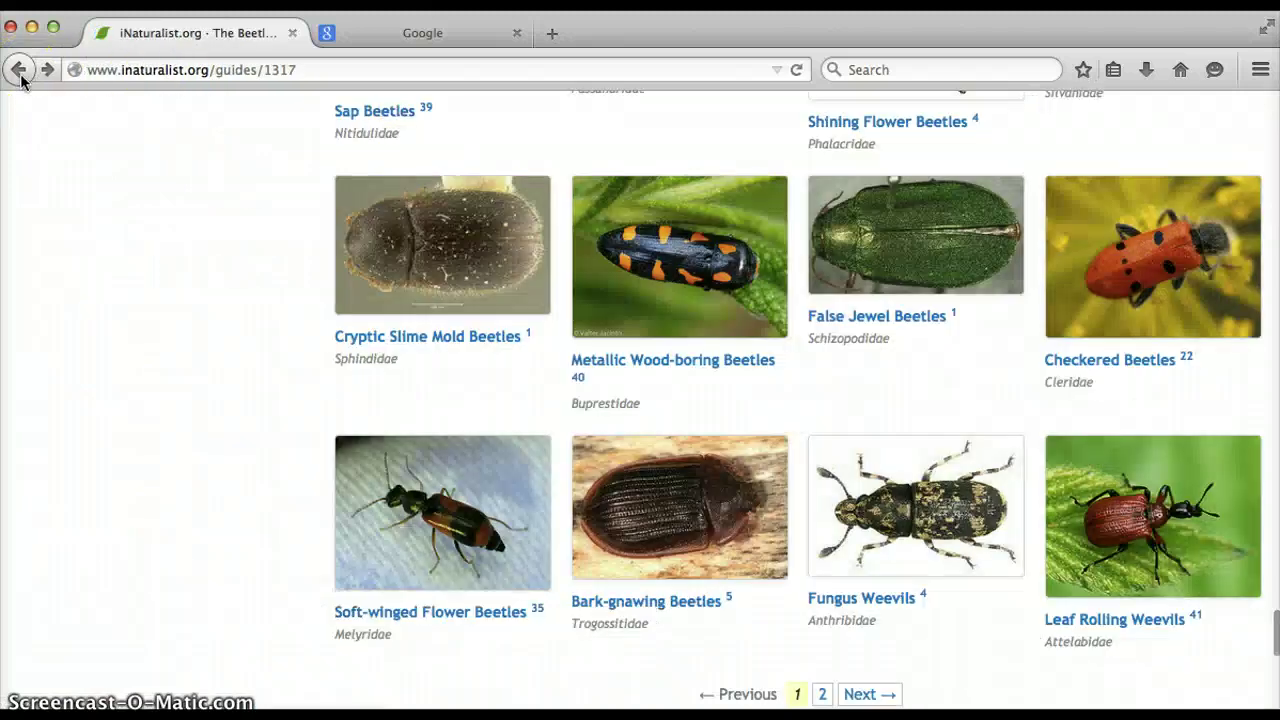
left_click(18, 70)
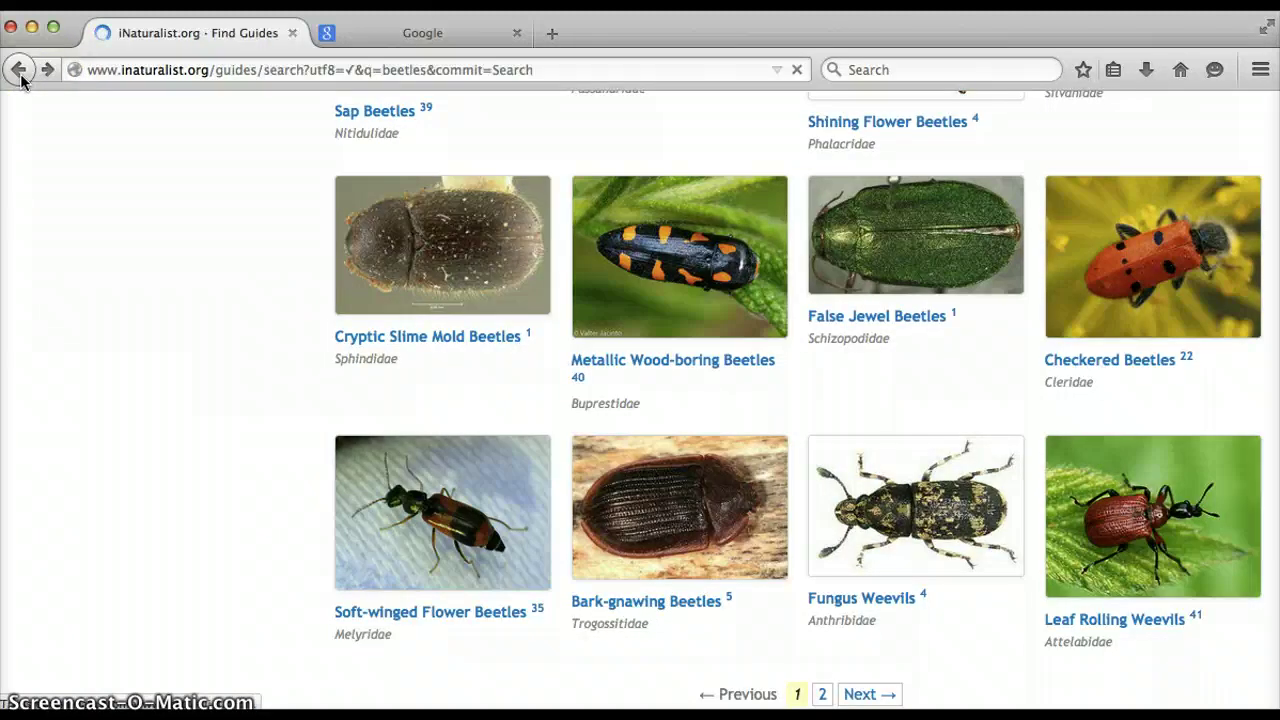
Open the Beetles (Coleoptera) observation dated April 18, 2015 from your own observations list
left_click(246, 107)
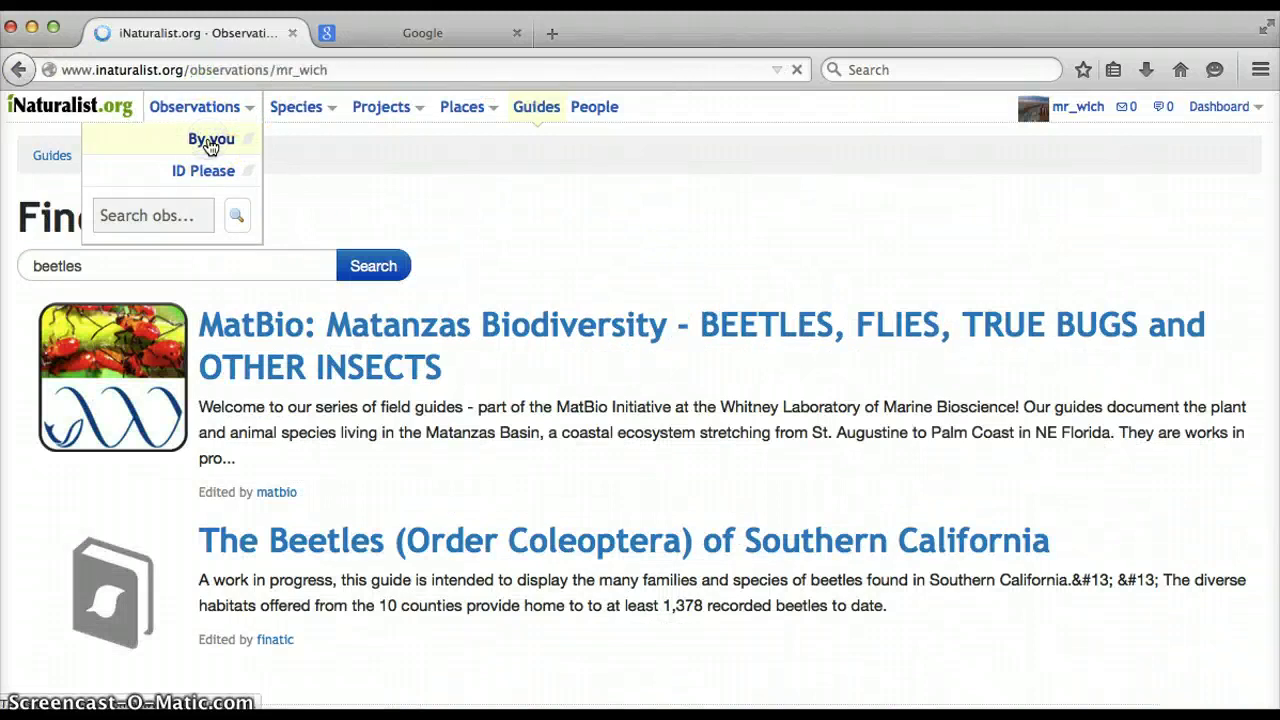
left_click(236, 344)
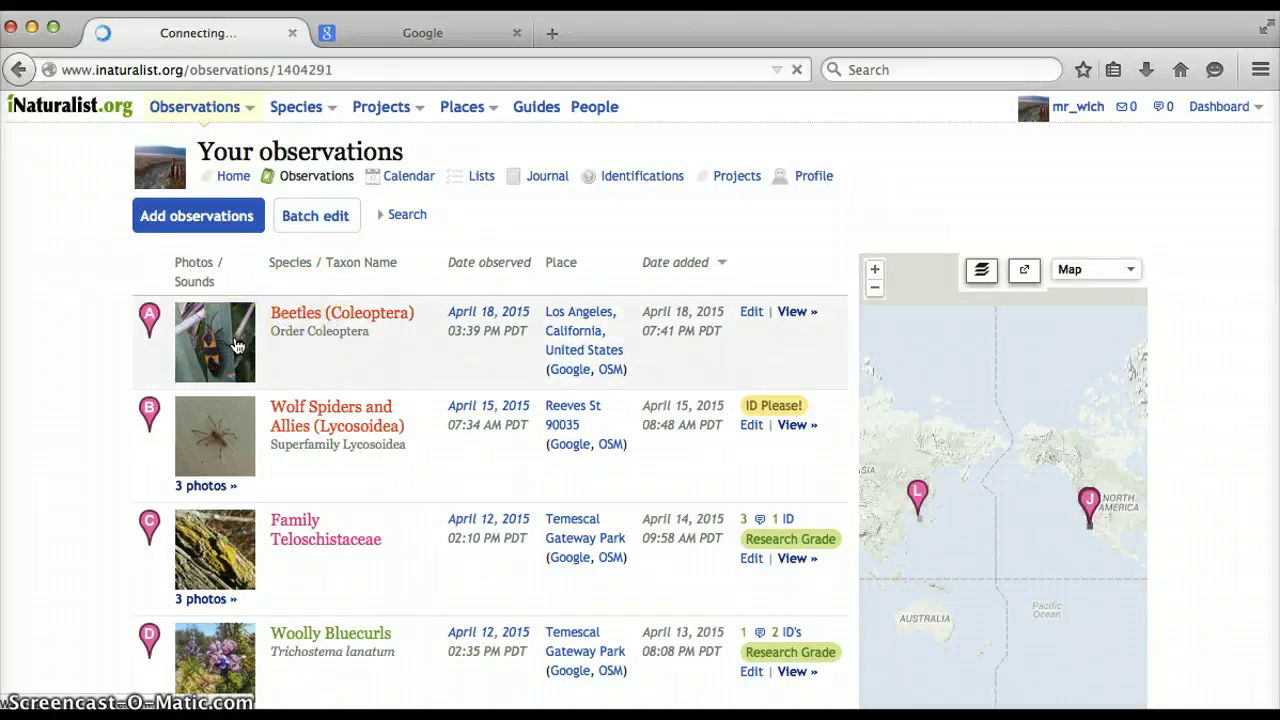
scroll(243, 334, "down", 3)
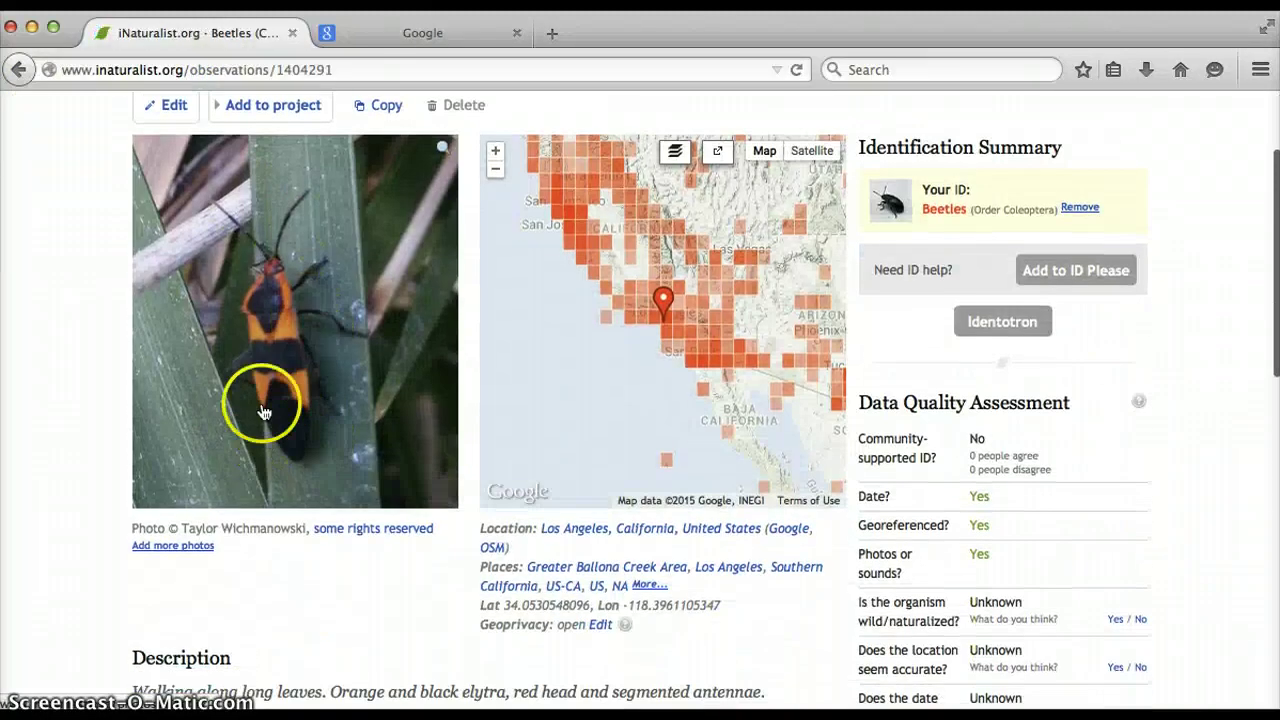
View the observation photo at large size and examine the insect's antennae, head and wing markings
left_click(345, 236)
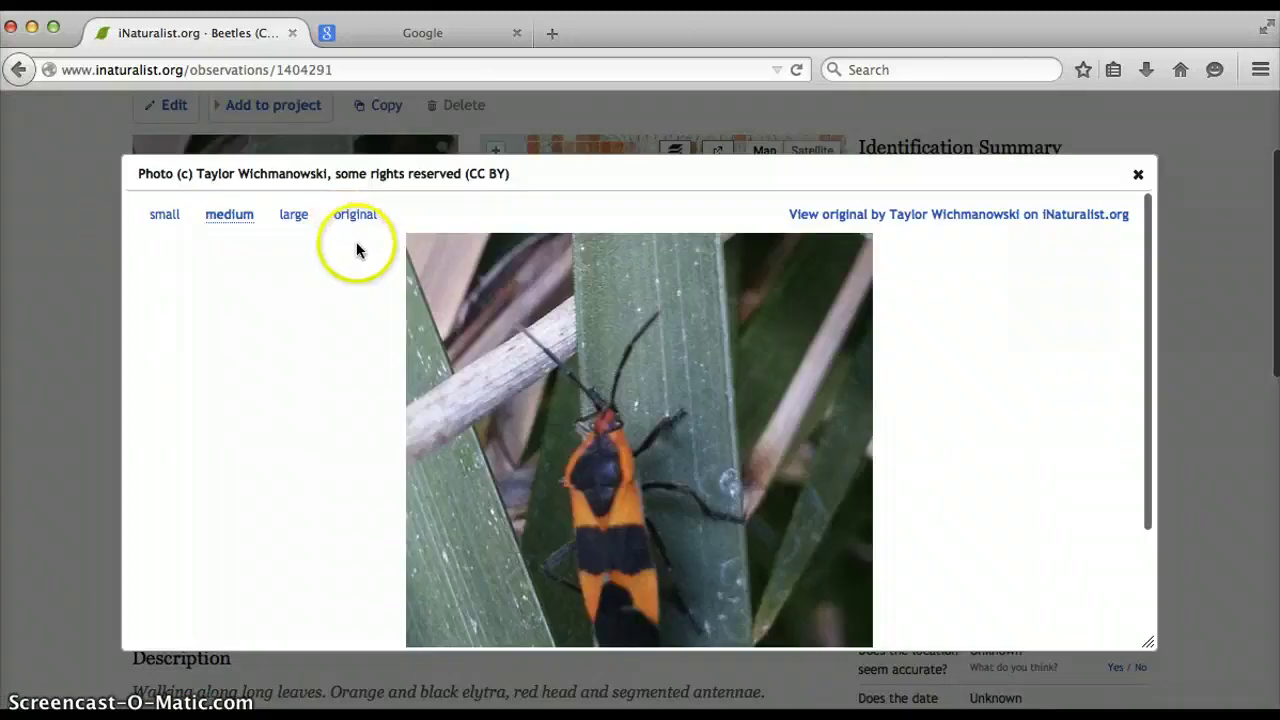
left_click(300, 216)
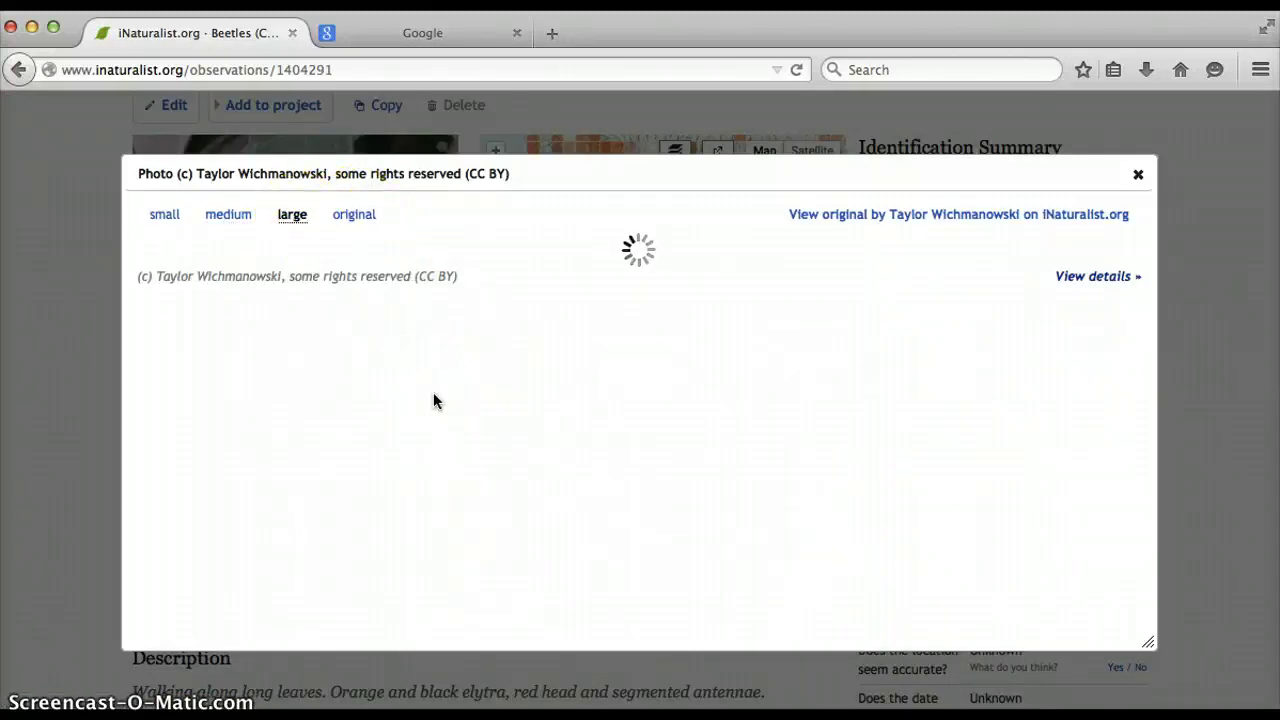
left_click(529, 338)
scroll(529, 345, "down", 5)
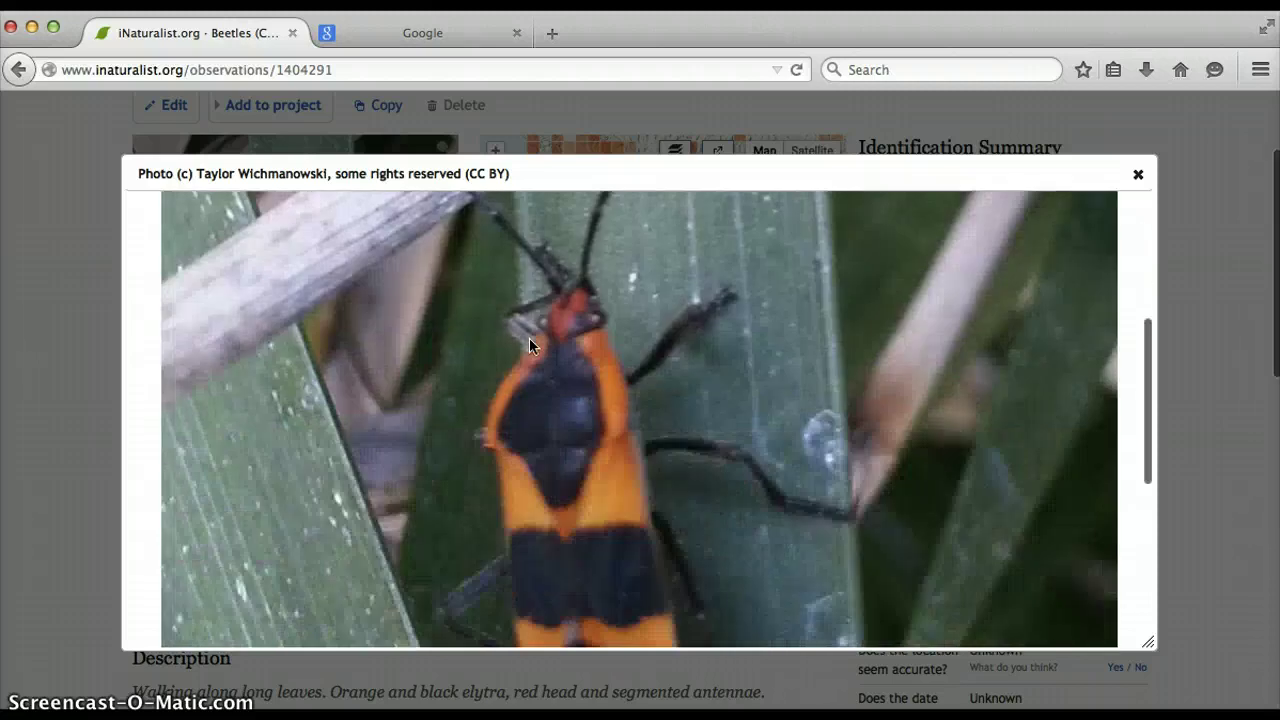
scroll(533, 345, "down", 3)
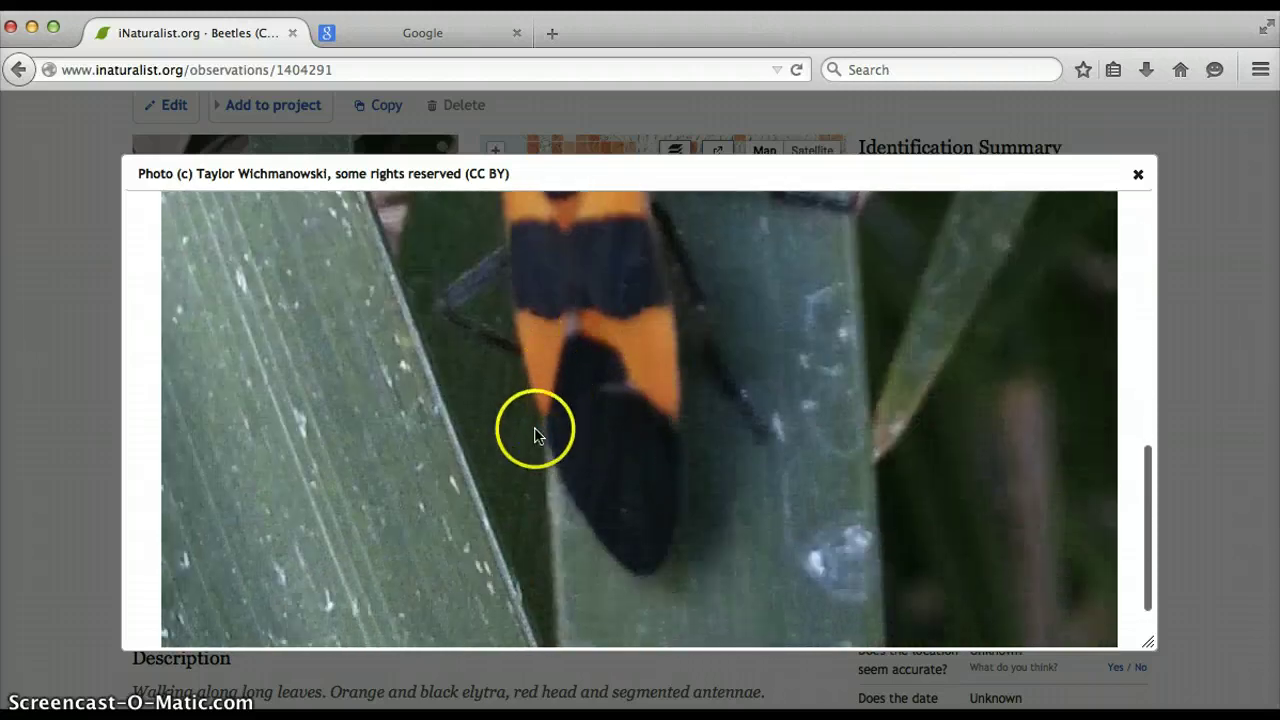
scroll(652, 530, "up", 6)
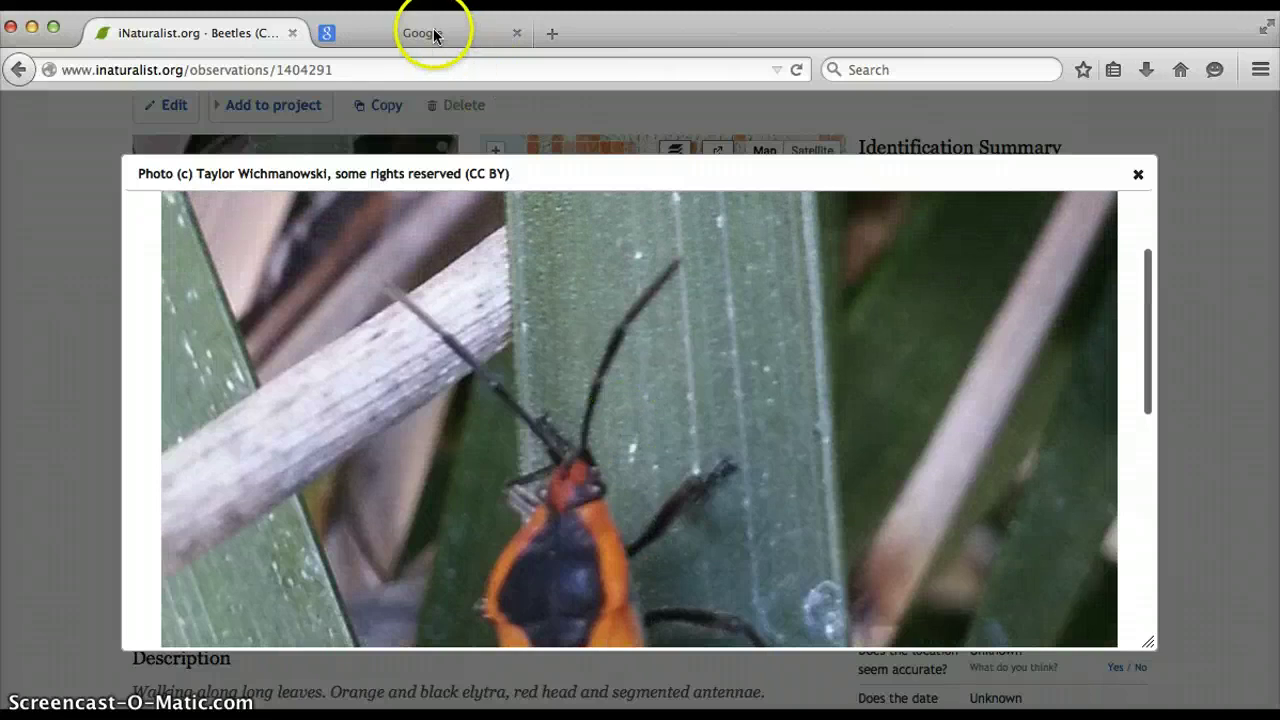
Switch to Google and run an image search for "red and black beetle california"
left_click(433, 36)
type("re")
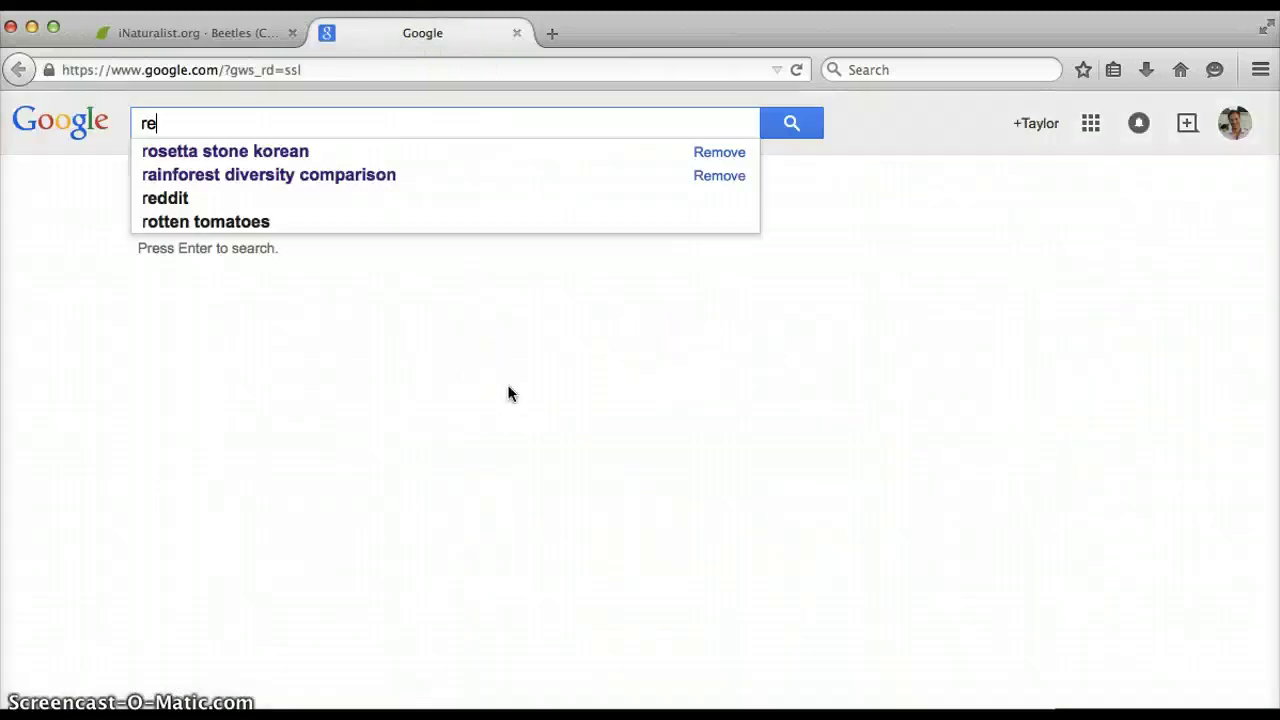
type("d and black beetle cali")
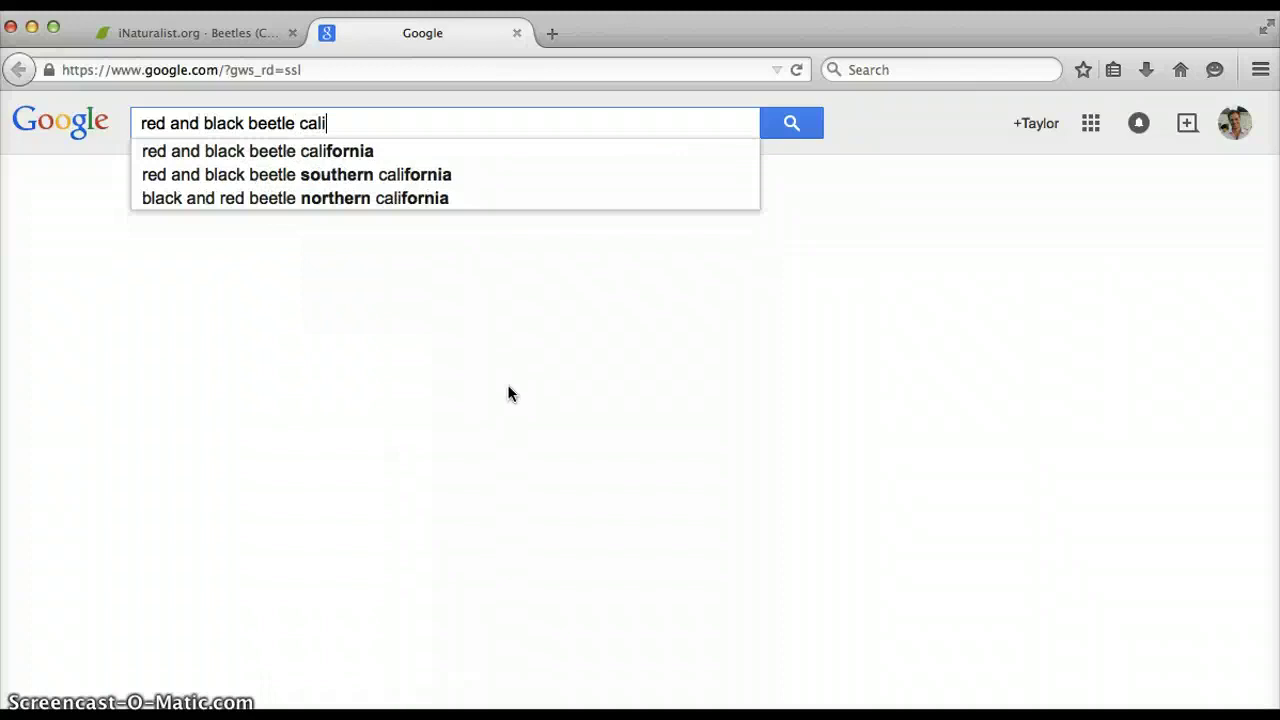
key("Down")
key("Return")
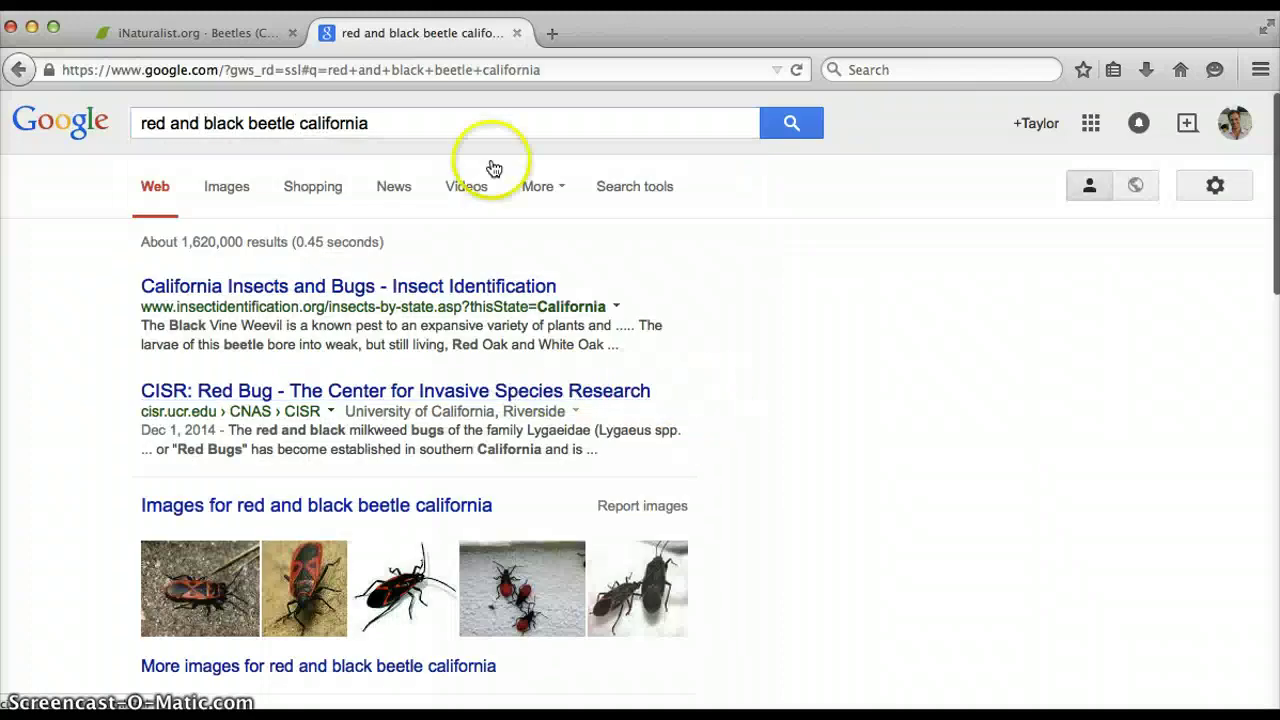
left_click(224, 188)
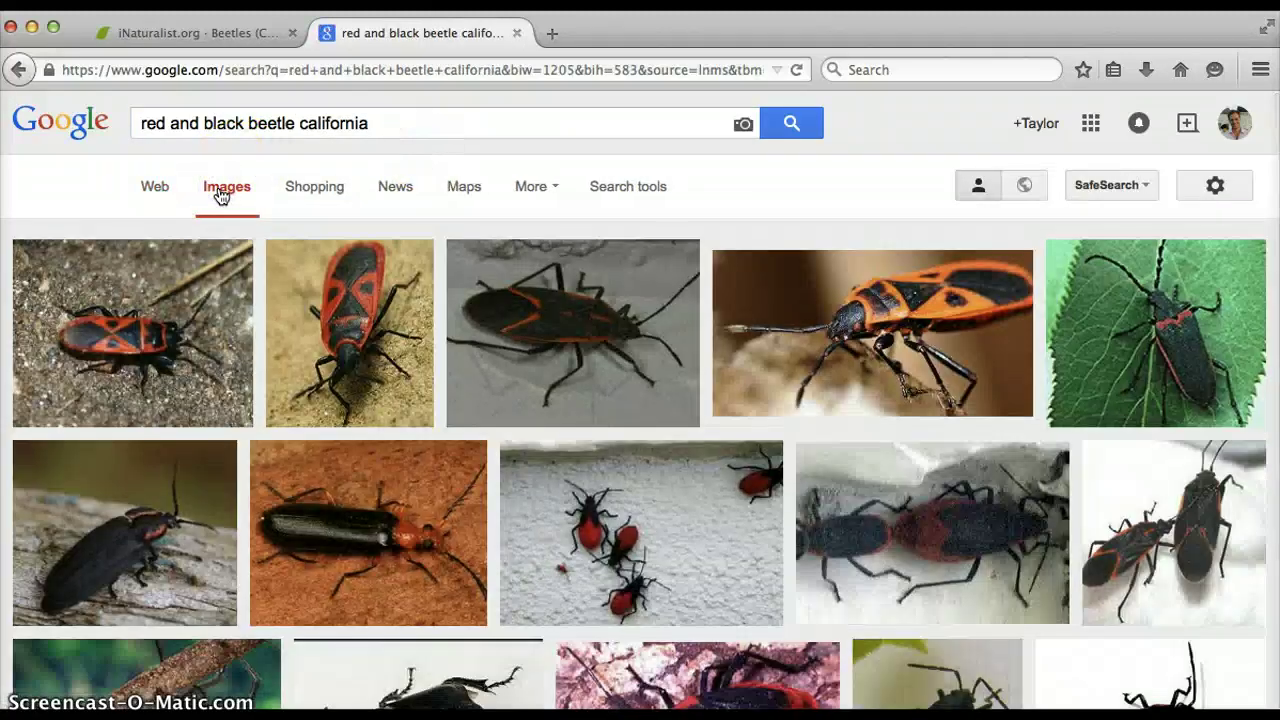
Preview the Old World Red Bug image with its related Pyrrhocoris photo, and the cisr.ucr.edu Red Bug image
left_click(343, 321)
left_click(398, 314)
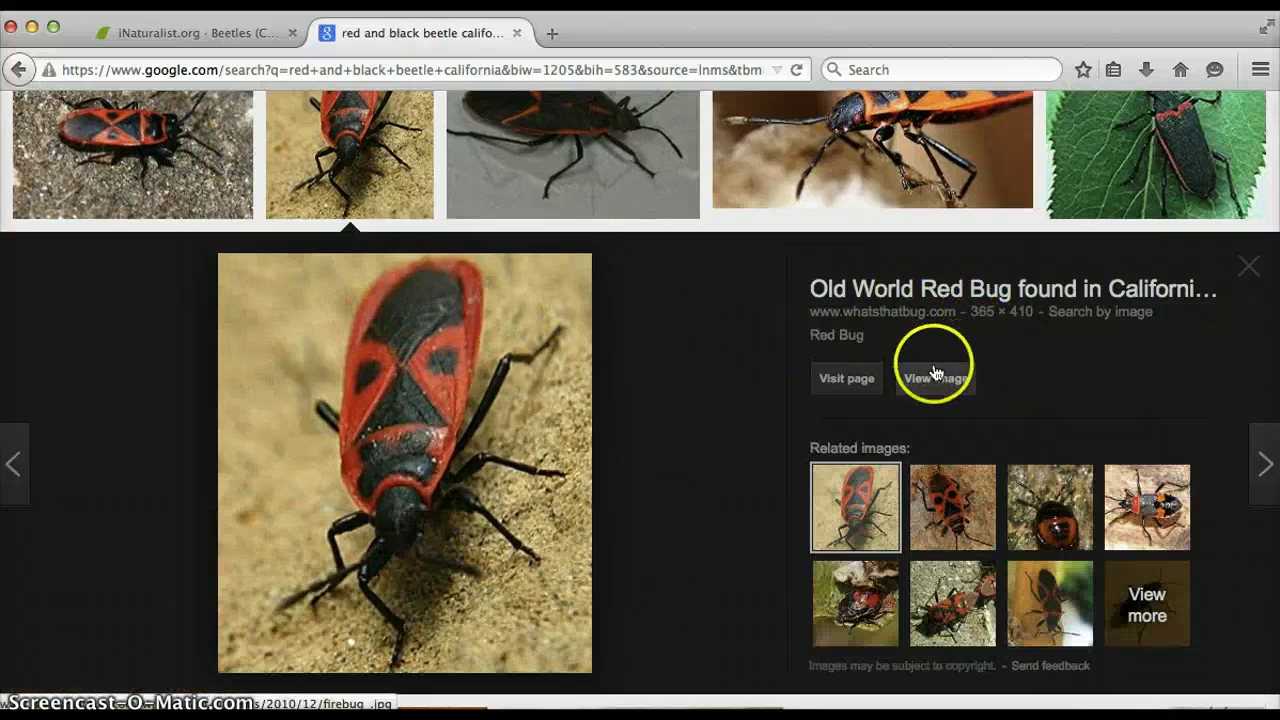
left_click(926, 492)
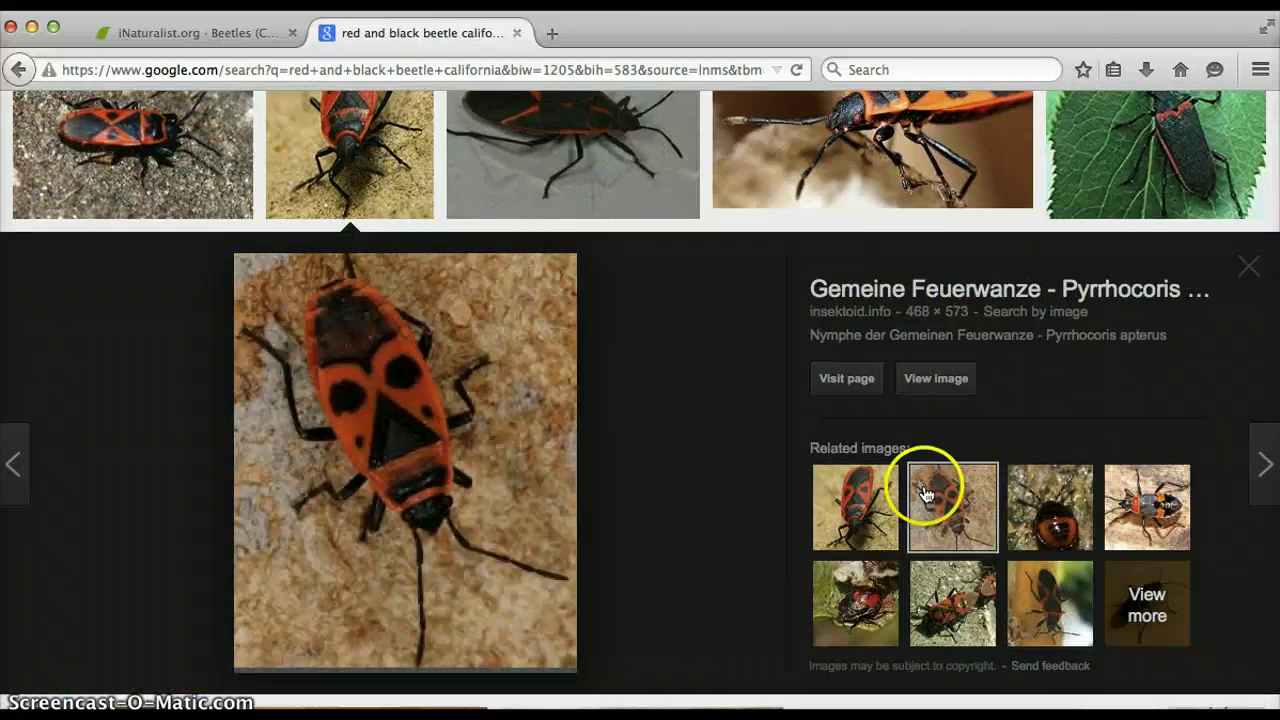
left_click(871, 491)
scroll(670, 320, "up", 3)
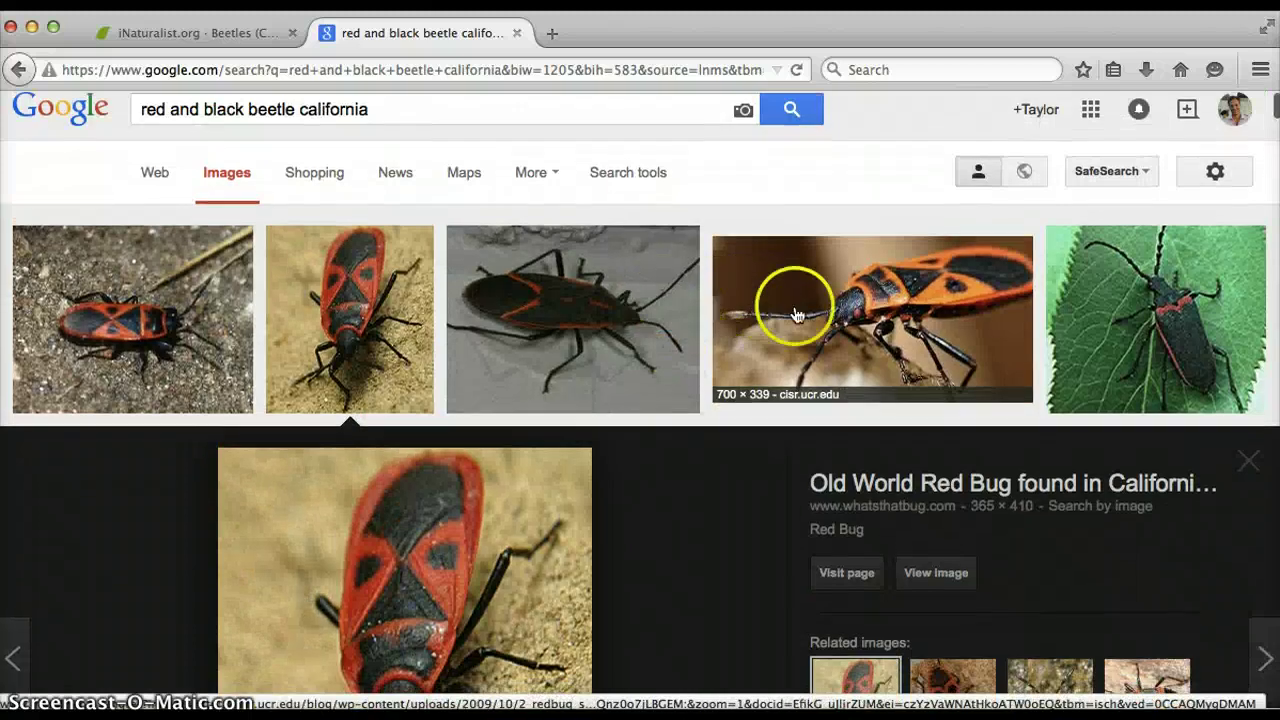
left_click(795, 308)
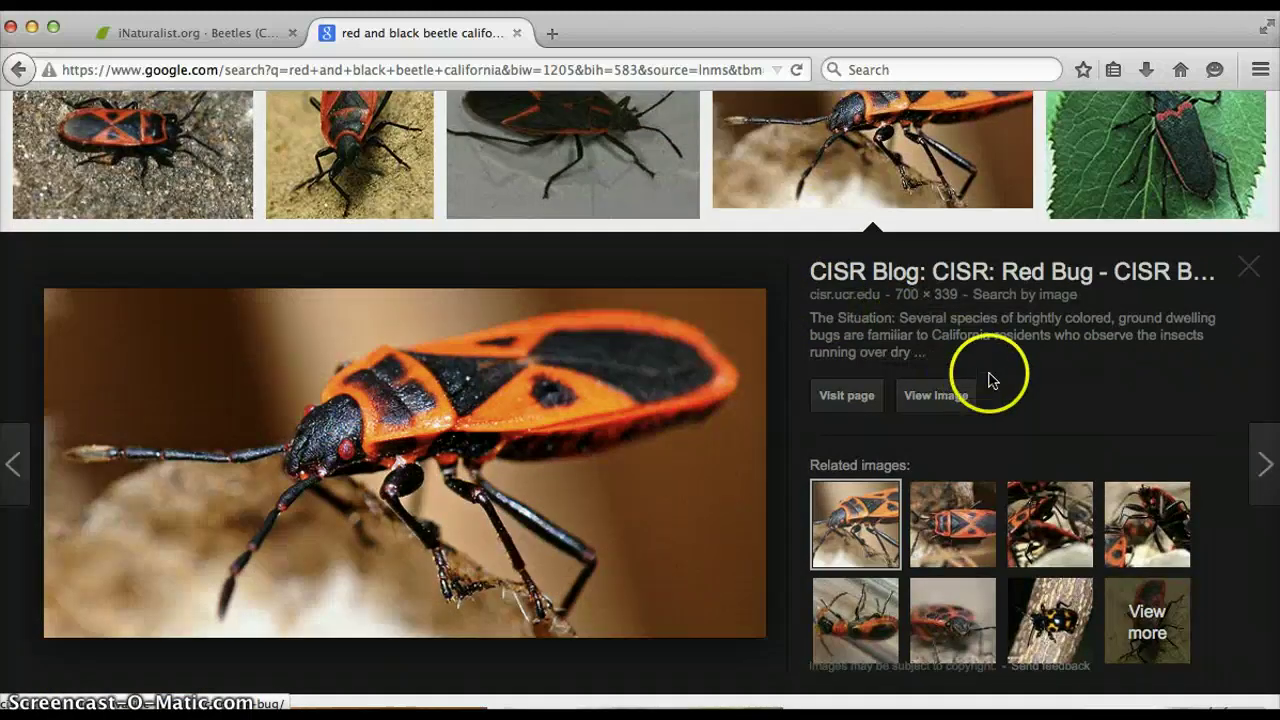
scroll(1033, 373, "down", 1)
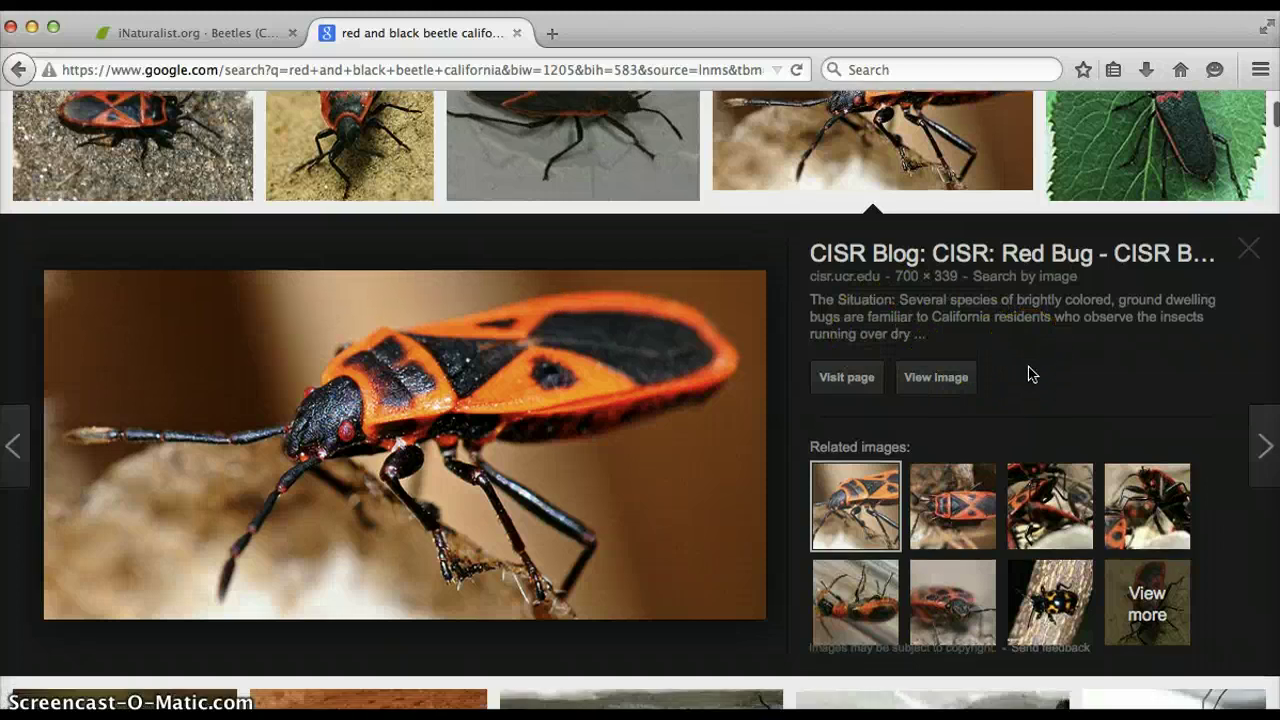
Preview the nathistoc.bio.uci.edu Red Bug, nrcs.usda.gov longhorn beetle and kcet.org San Diego Red Bugs images in the search results
scroll(1033, 374, "down", 2)
left_click(955, 442)
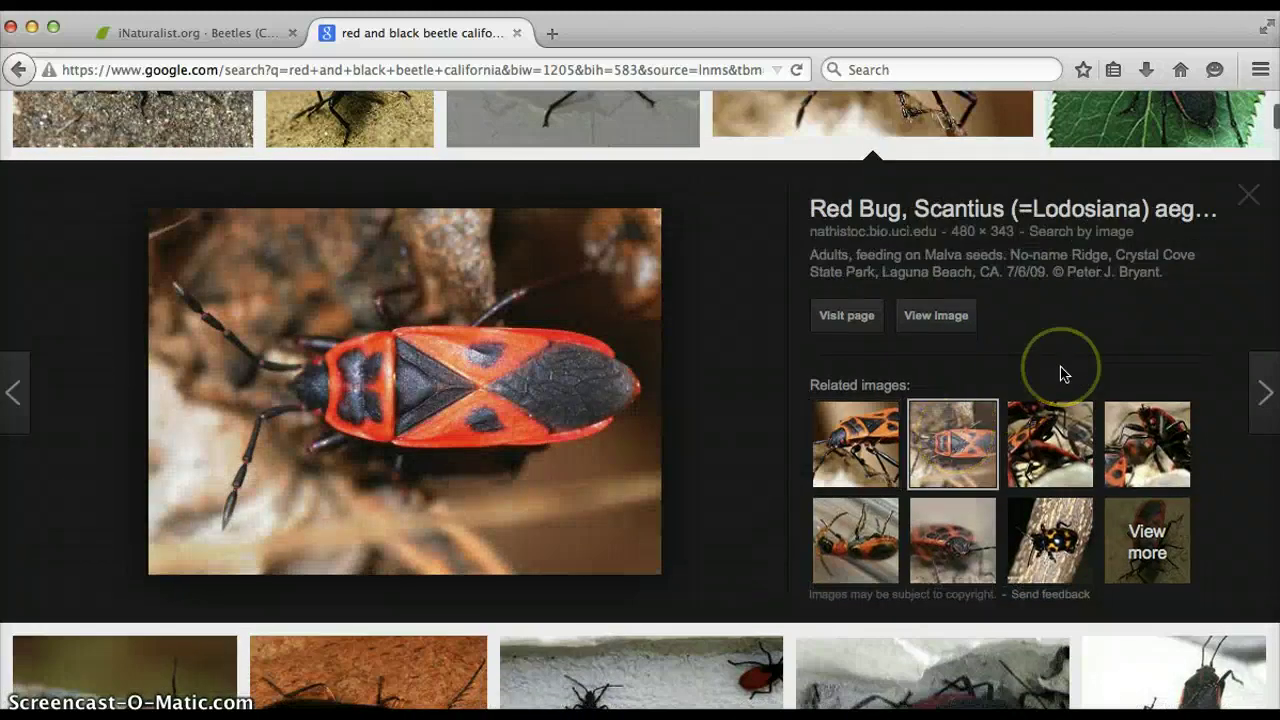
scroll(1090, 360, "up", 5)
left_click(1135, 350)
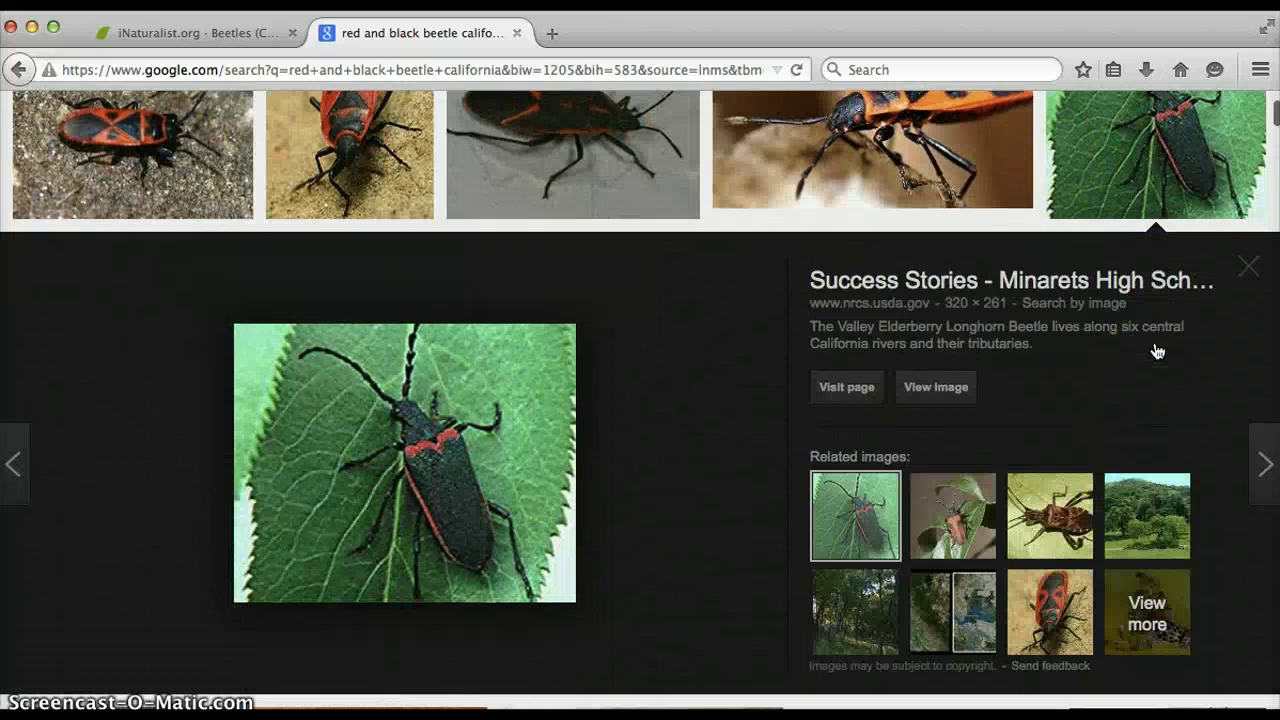
scroll(1157, 350, "down", 15)
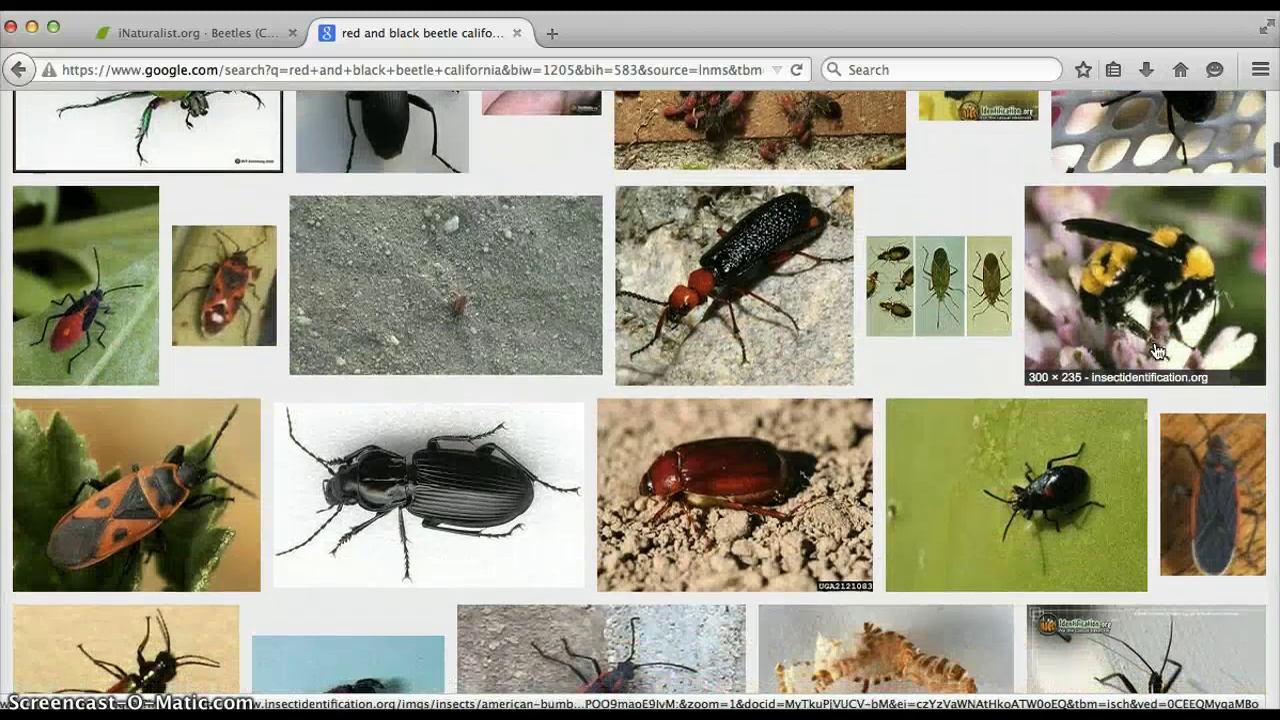
scroll(1157, 350, "down", 4)
left_click(223, 289)
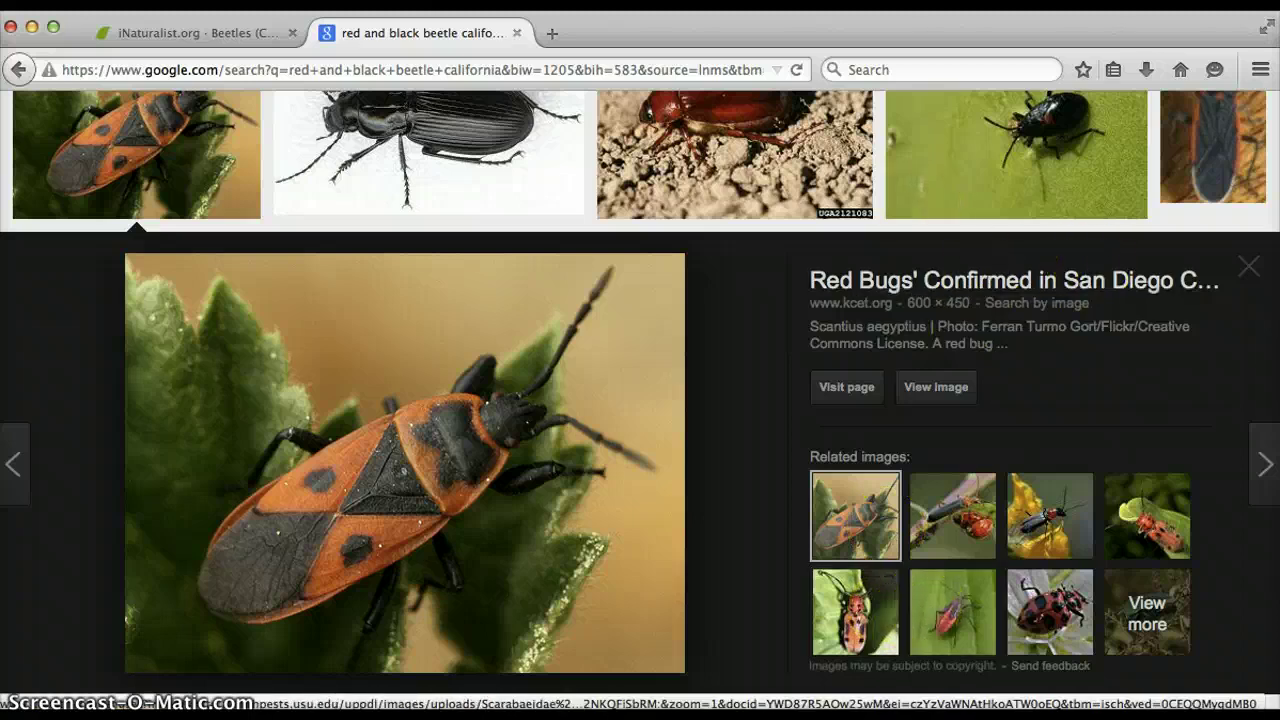
Return to the iNaturalist beetle observation, close its enlarged photo and open Identotron for it
left_click(168, 30)
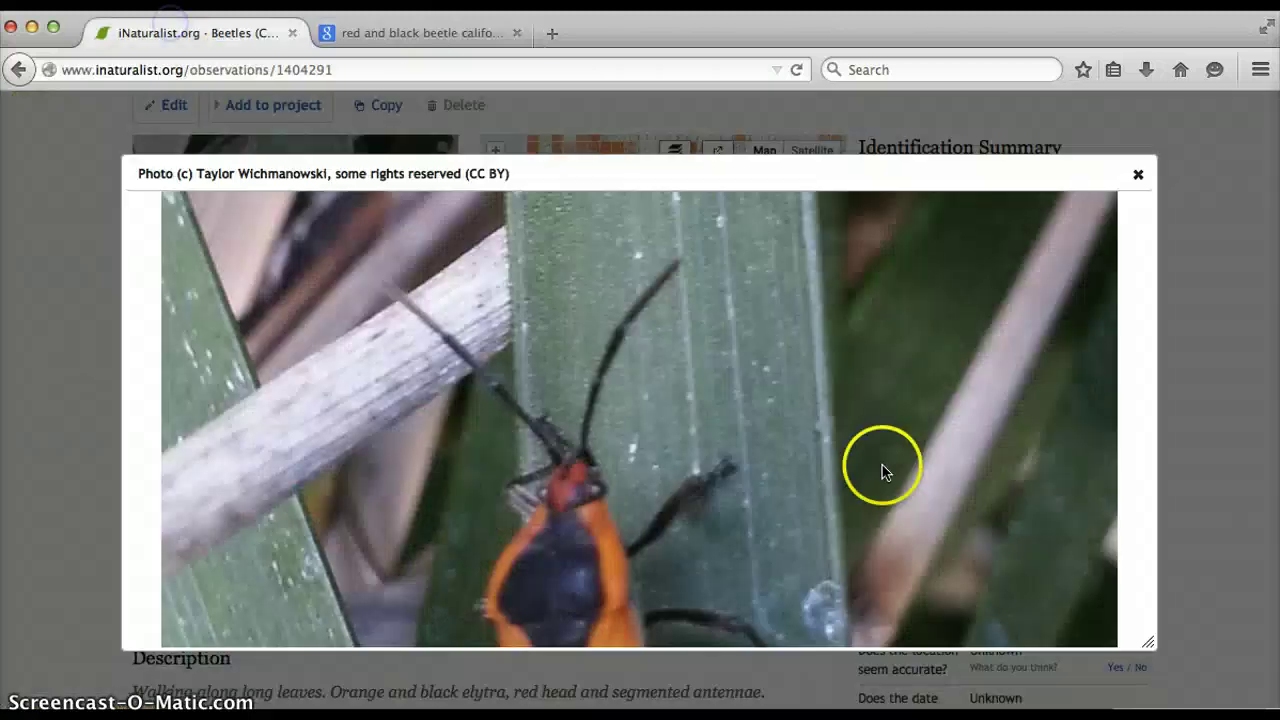
left_click(1138, 177)
scroll(1228, 408, "up", 3)
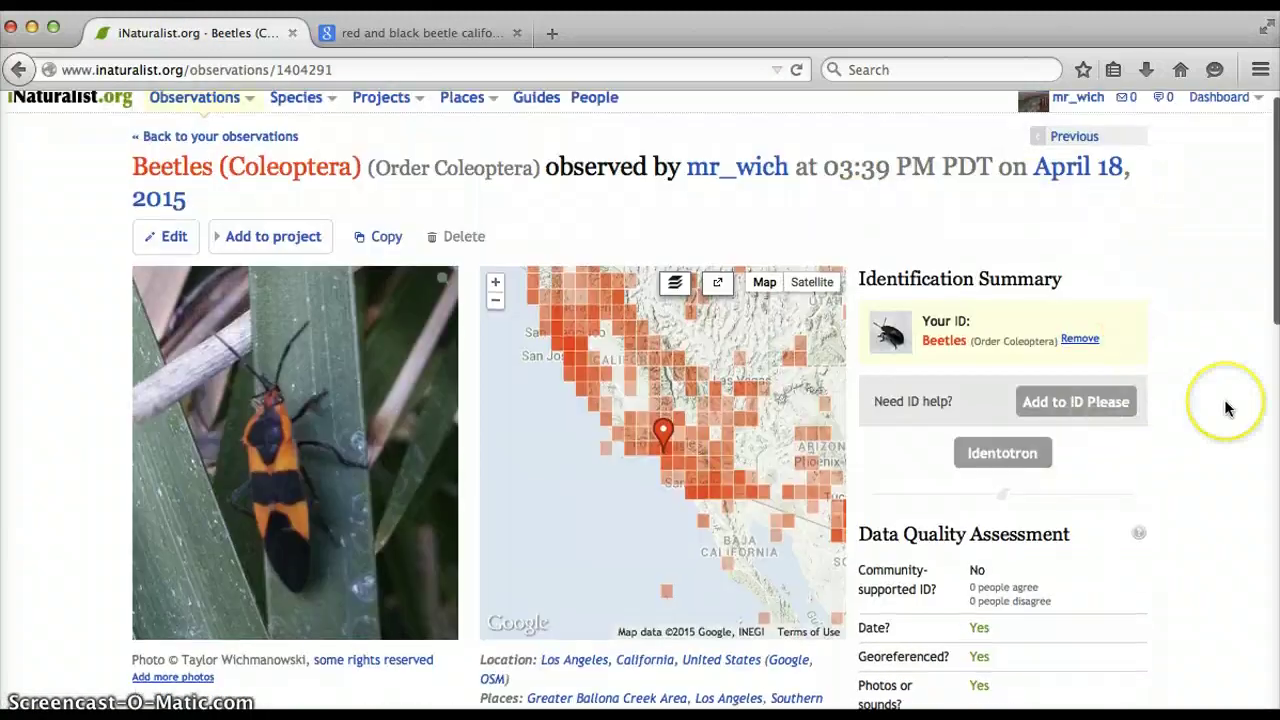
scroll(1228, 408, "up", 1)
left_click(991, 470)
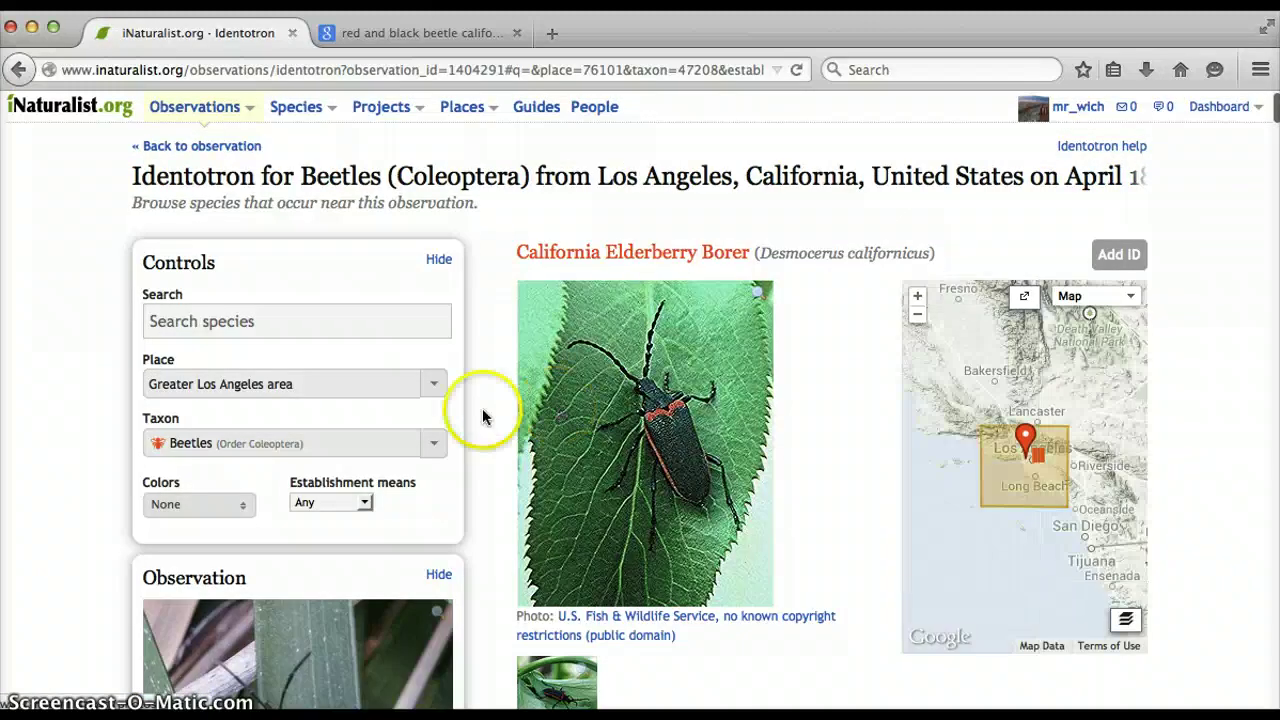
Search the Identotron taxon filter for "bugs" and set it to Red Bugs (Family Pyrrhocoridae)
left_click(438, 442)
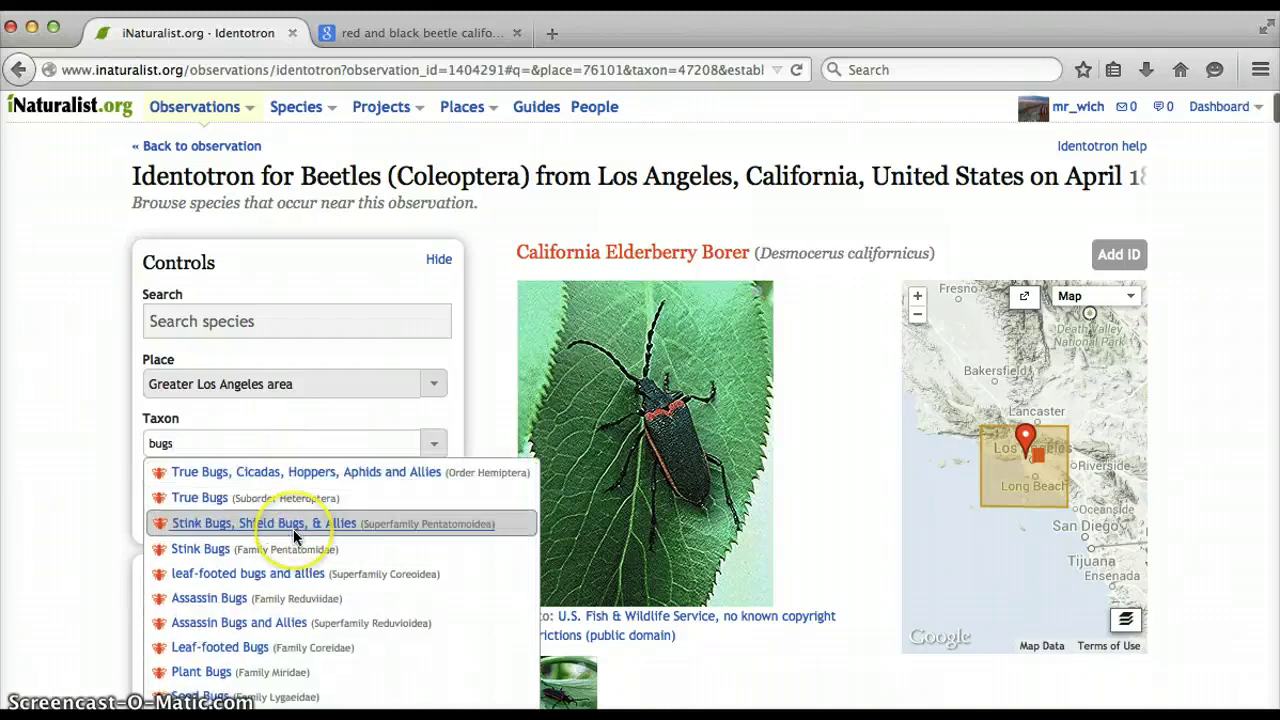
scroll(290, 530, "down", 3)
scroll(290, 535, "down", 5)
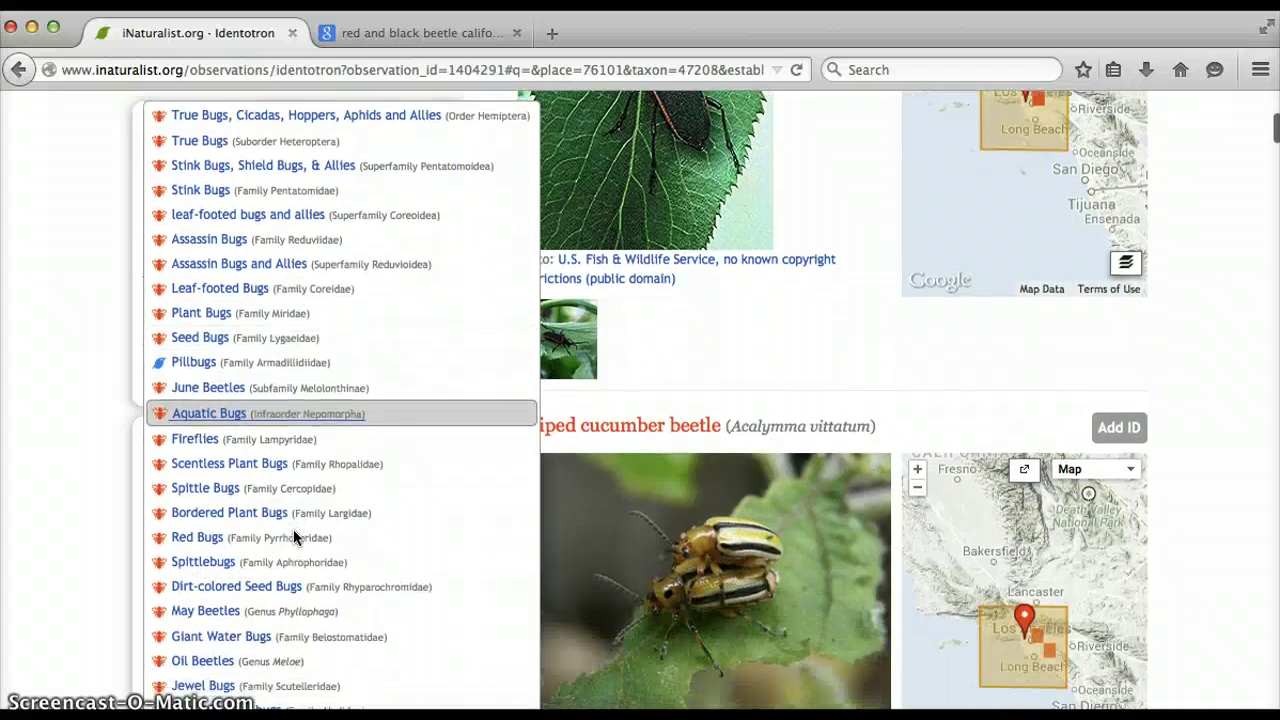
left_click(212, 541)
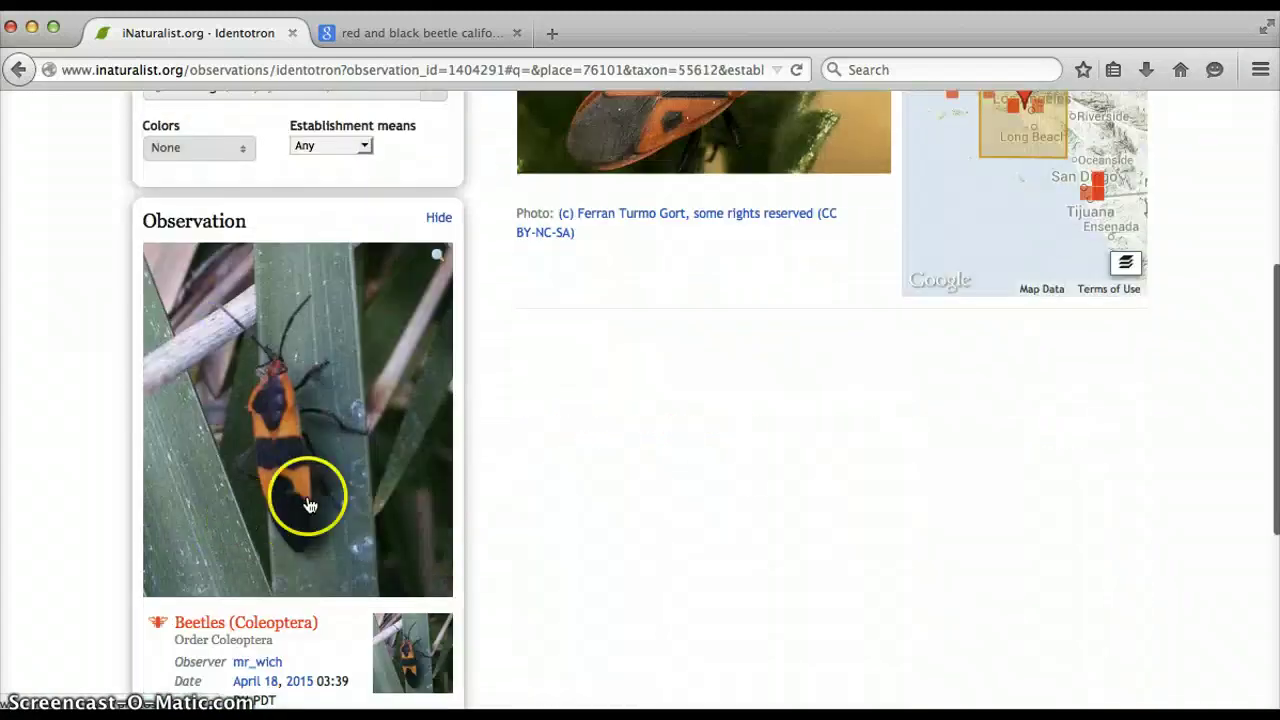
scroll(731, 454, "up", 5)
scroll(735, 375, "up", 1)
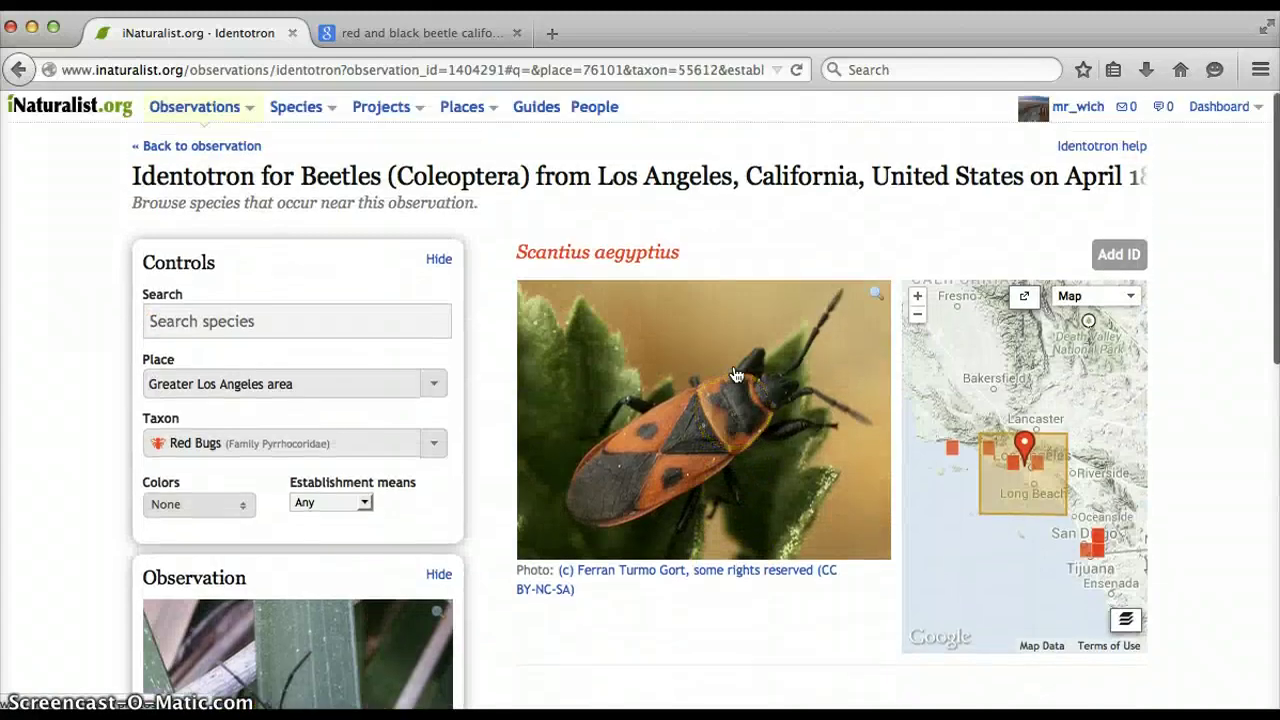
Collapse the Identotron controls and compare the observation photo with the Scantius aegyptius photo
scroll(733, 373, "down", 10)
left_click(482, 201)
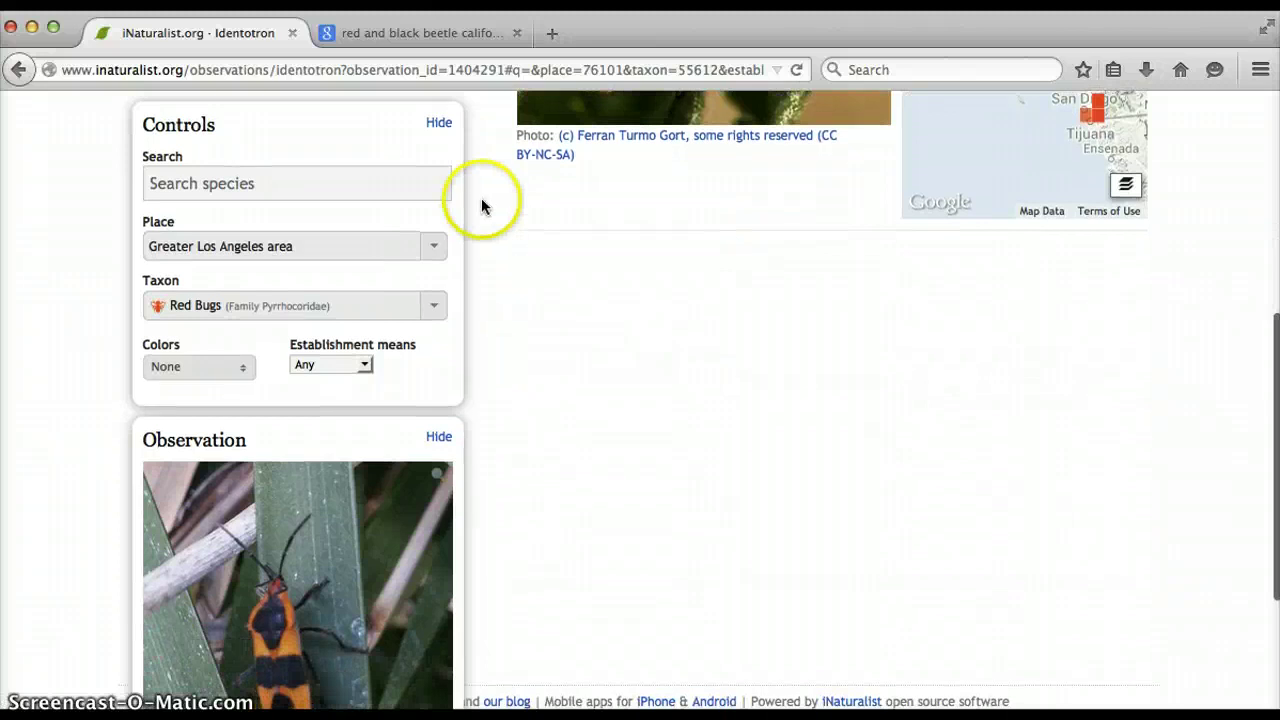
left_click(425, 122)
left_click(834, 409)
scroll(836, 410, "up", 8)
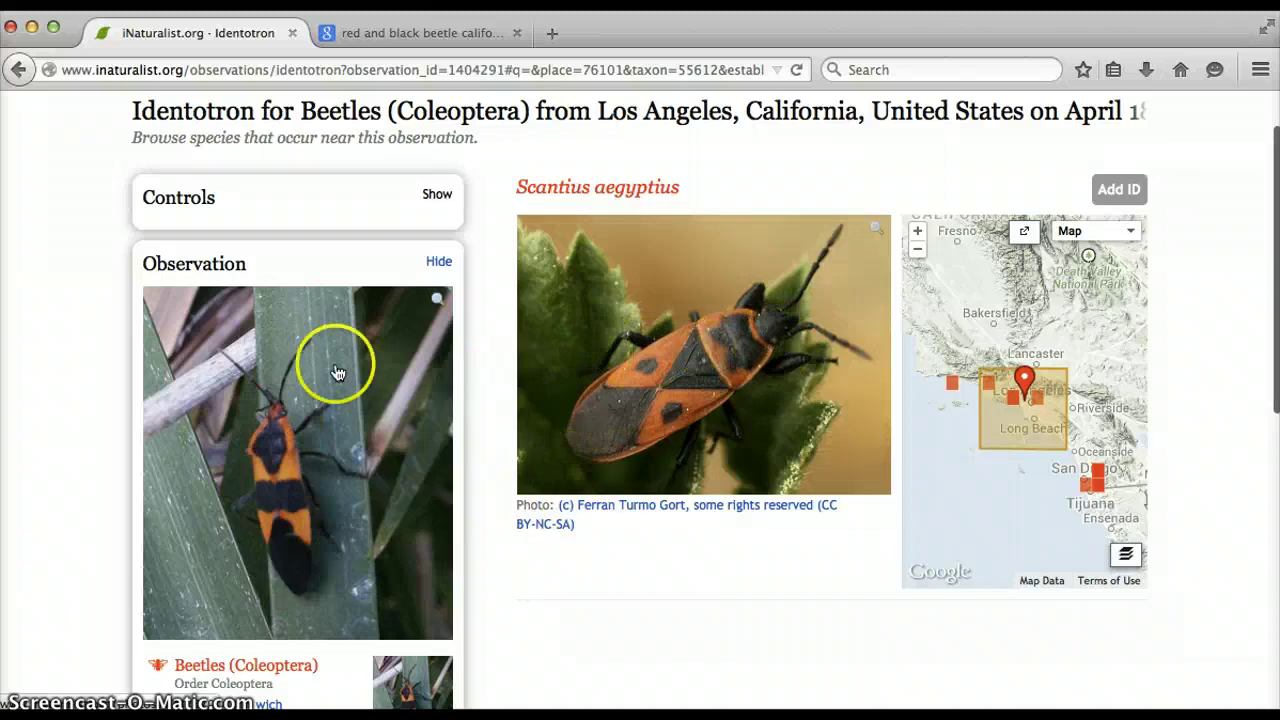
Show the Identotron controls again and change the taxon to True Bugs, Cicadas, Hoppers, Aphids and Allies (Order Hemiptera), searching for "bugs"
left_click(438, 196)
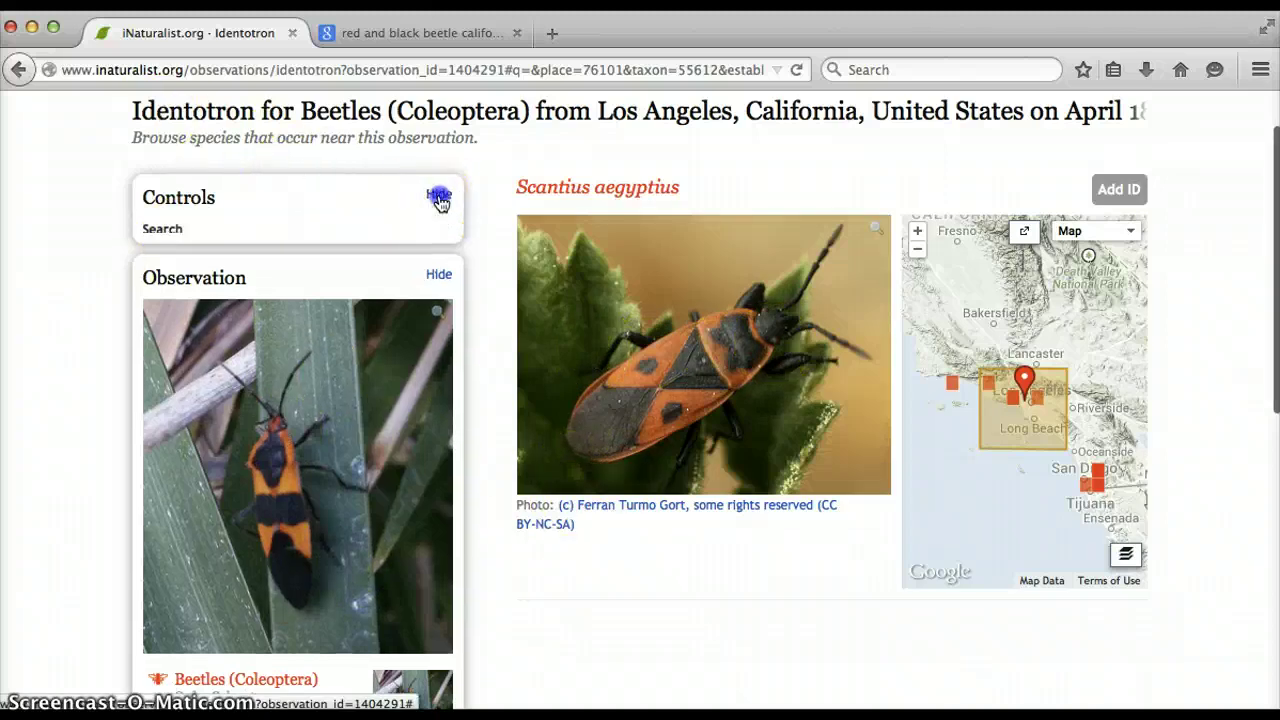
left_click(432, 376)
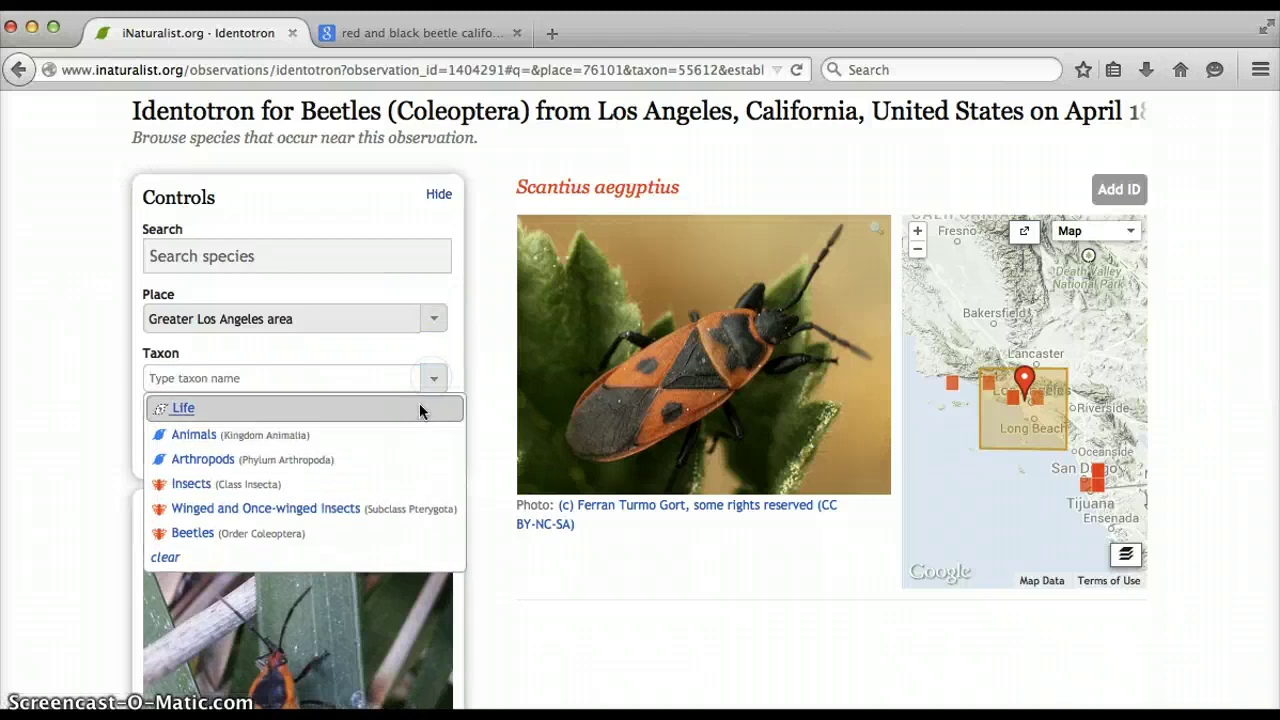
left_click(305, 378)
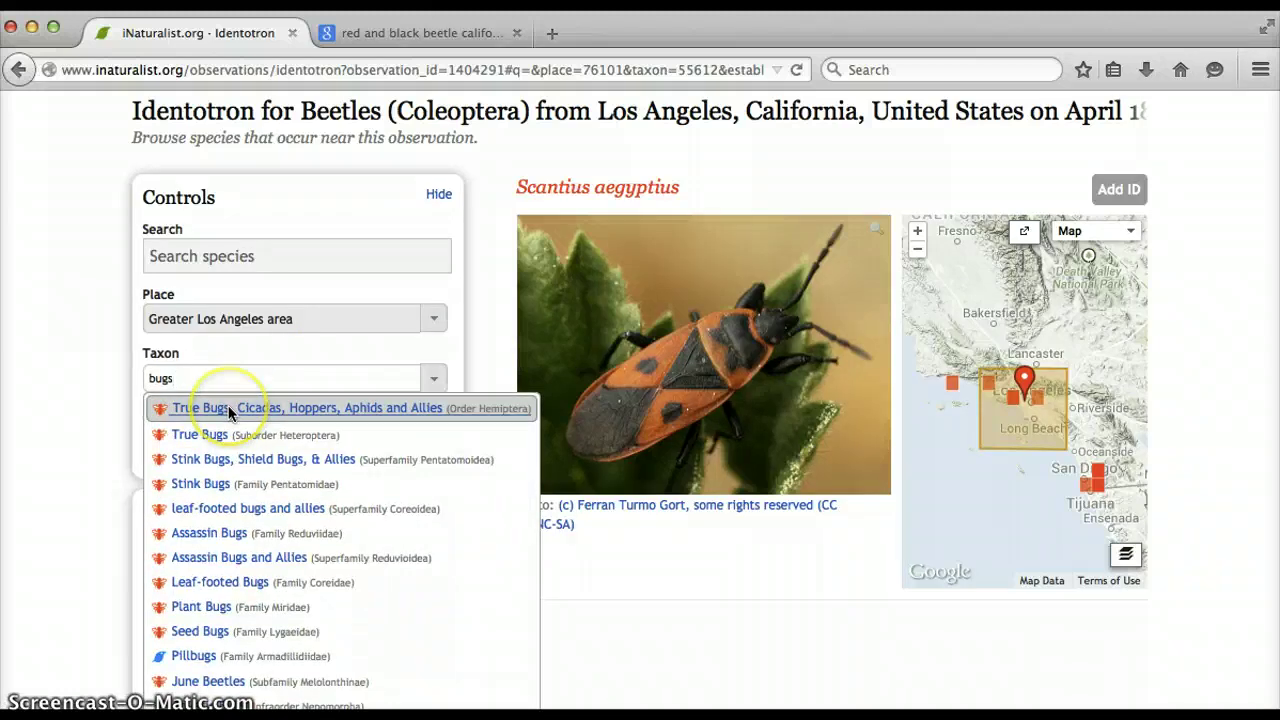
left_click(228, 407)
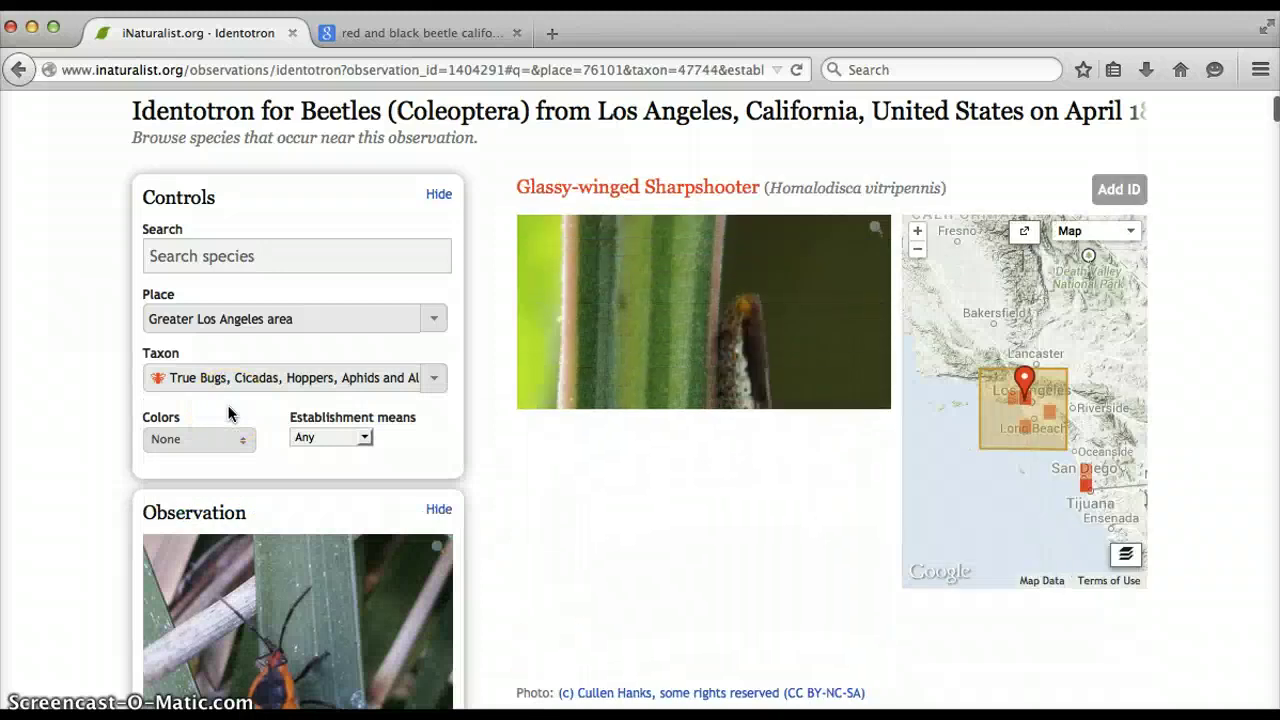
Browse the Hemiptera species with the controls collapsed, comparing each with the observation photo as far as the Large Milkweed Bug
scroll(1167, 285, "down", 5)
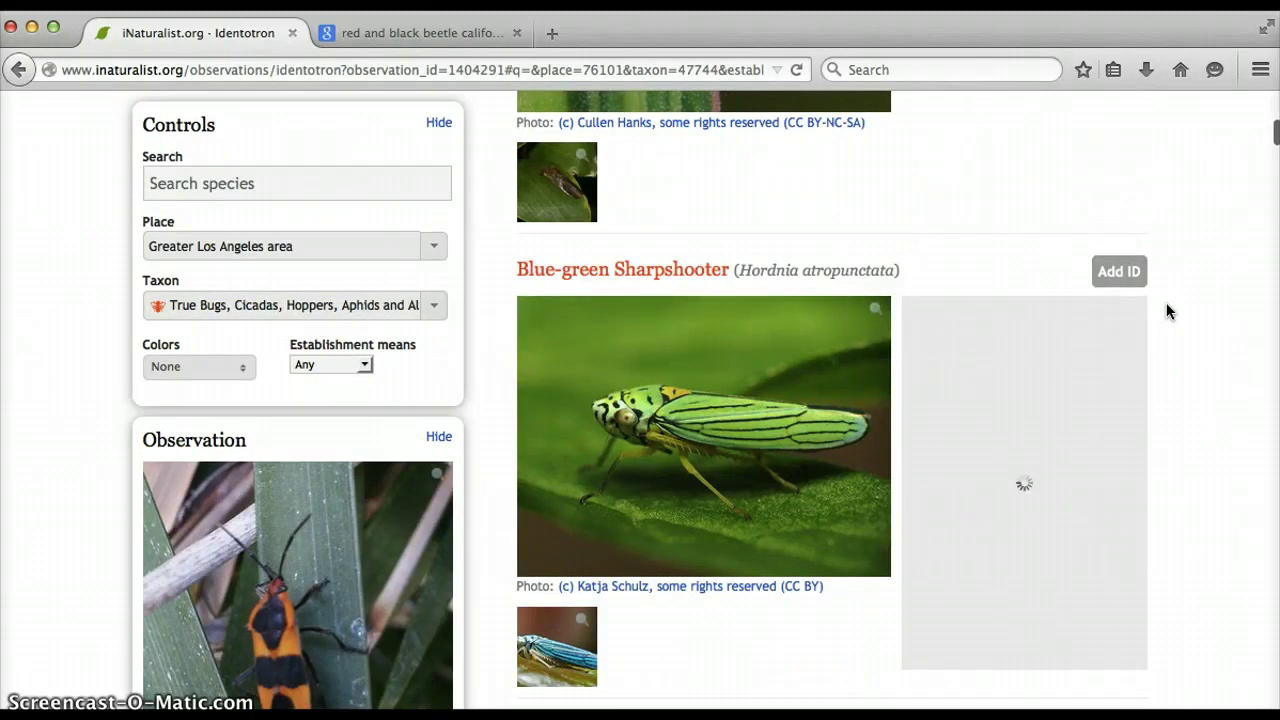
scroll(1167, 303, "down", 6)
scroll(1166, 304, "down", 11)
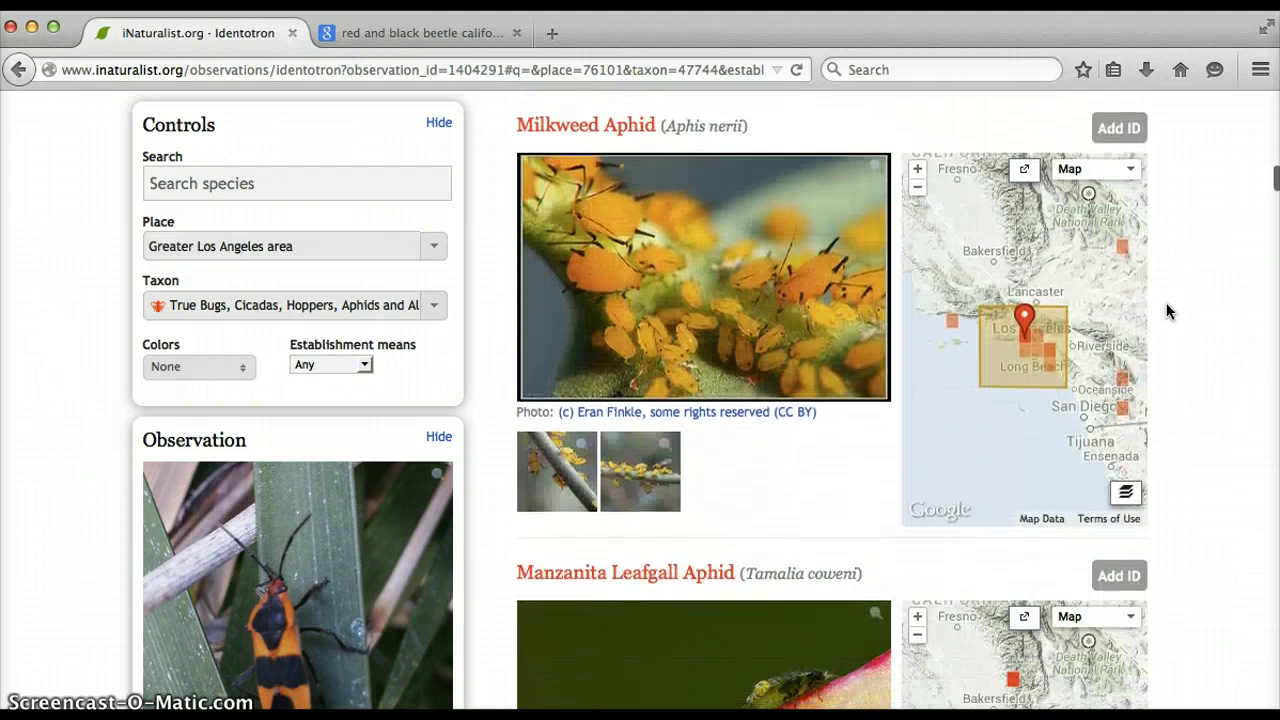
scroll(1169, 311, "down", 1)
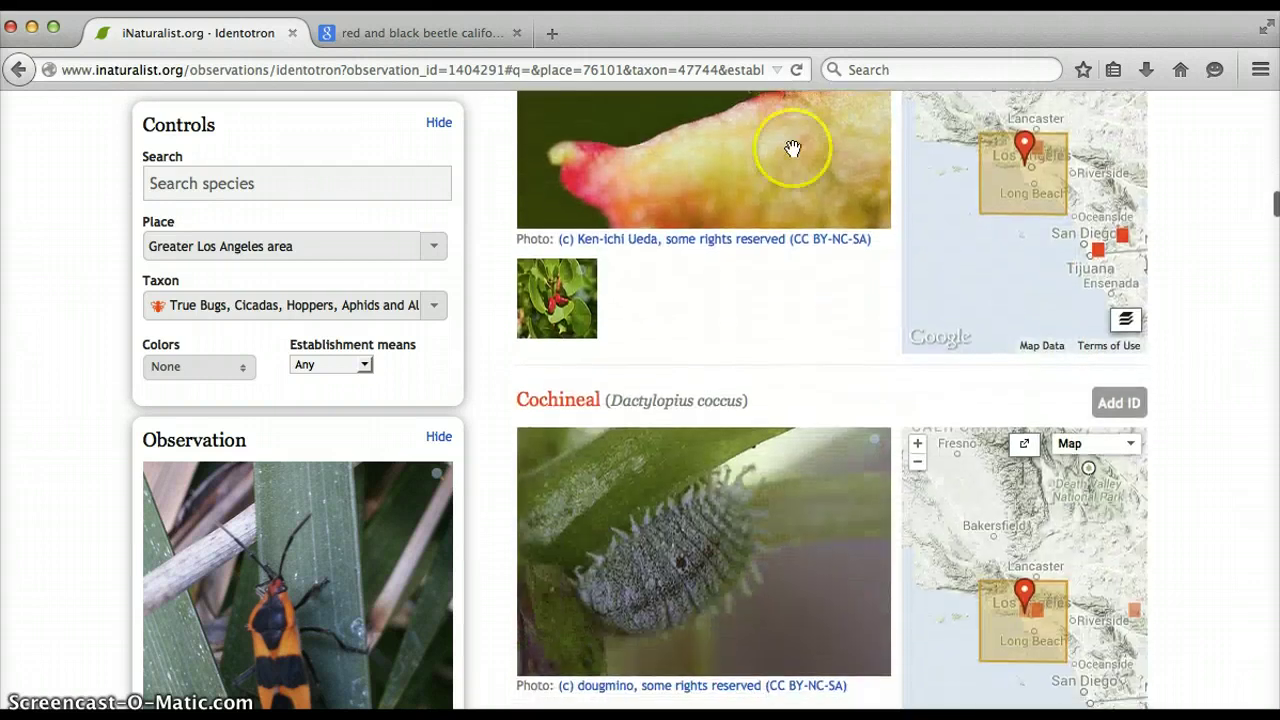
left_click(438, 121)
scroll(1163, 334, "down", 7)
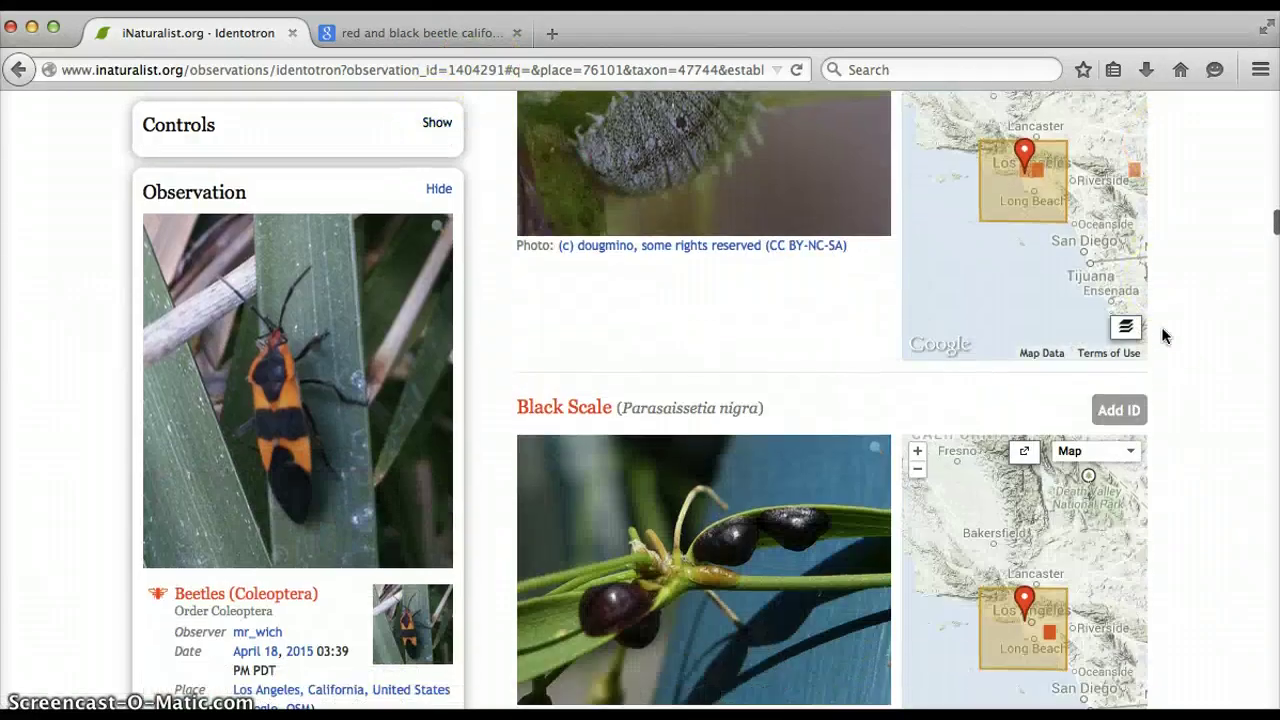
scroll(1163, 336, "down", 4)
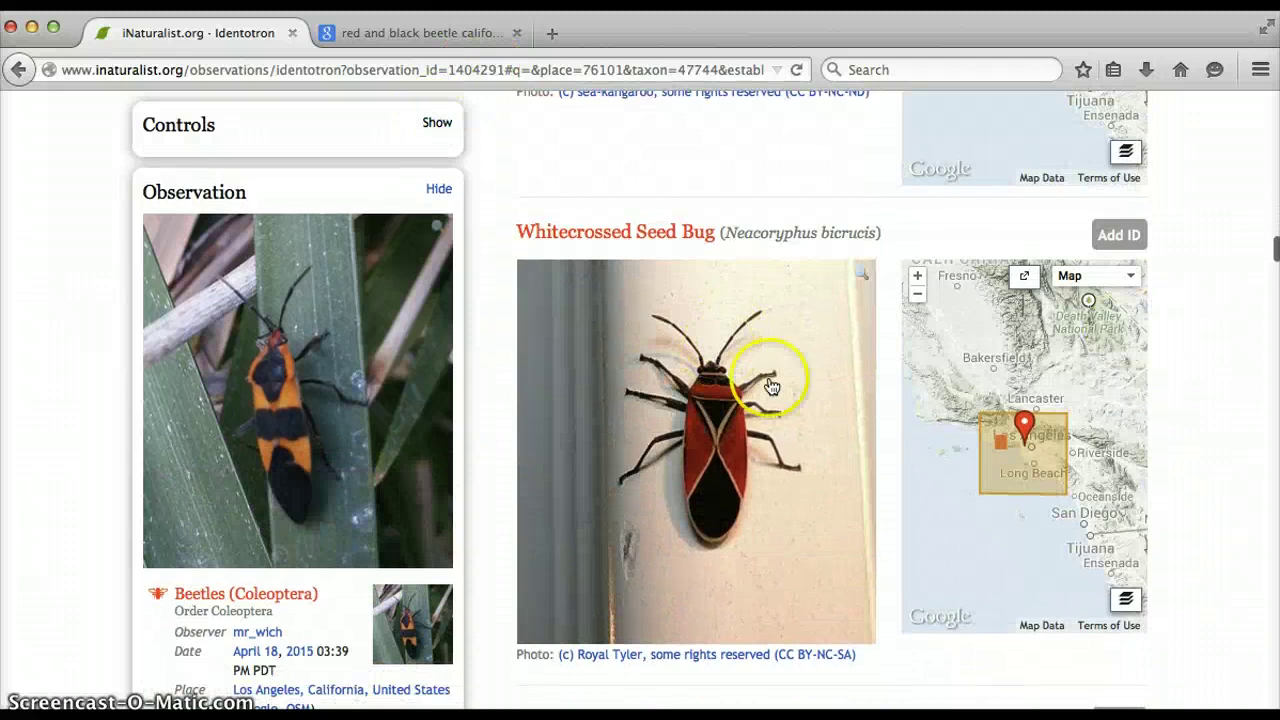
scroll(809, 396, "down", 1)
scroll(809, 396, "down", 5)
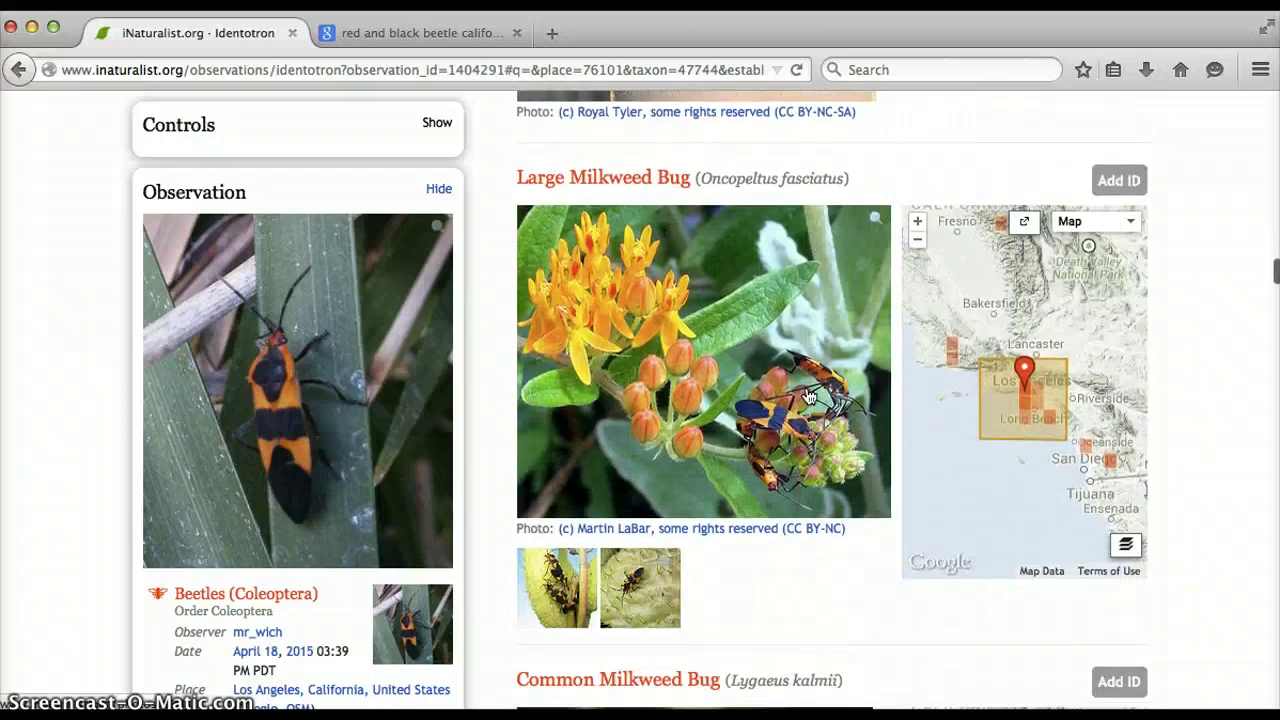
Enlarge the Large Milkweed Bug's last thumbnail and its main photo, compare each with the observed insect, and close them
left_click(645, 560)
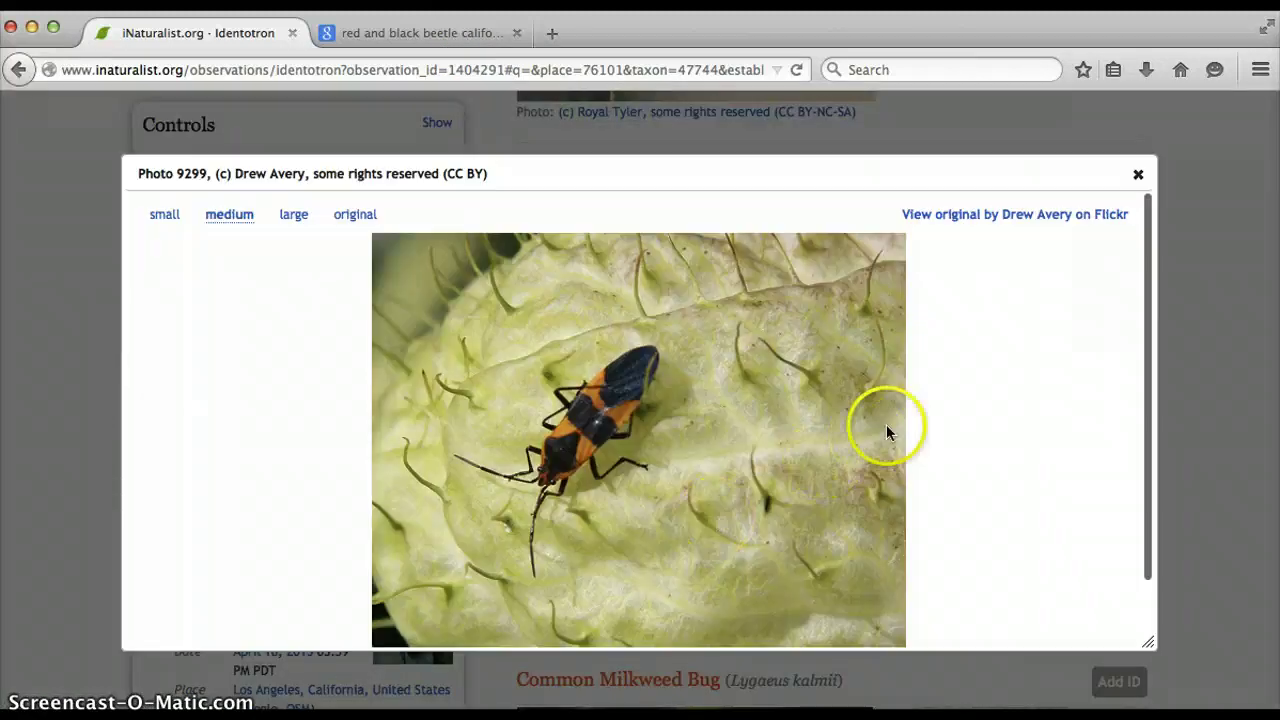
left_click_drag(617, 186, 1049, 134)
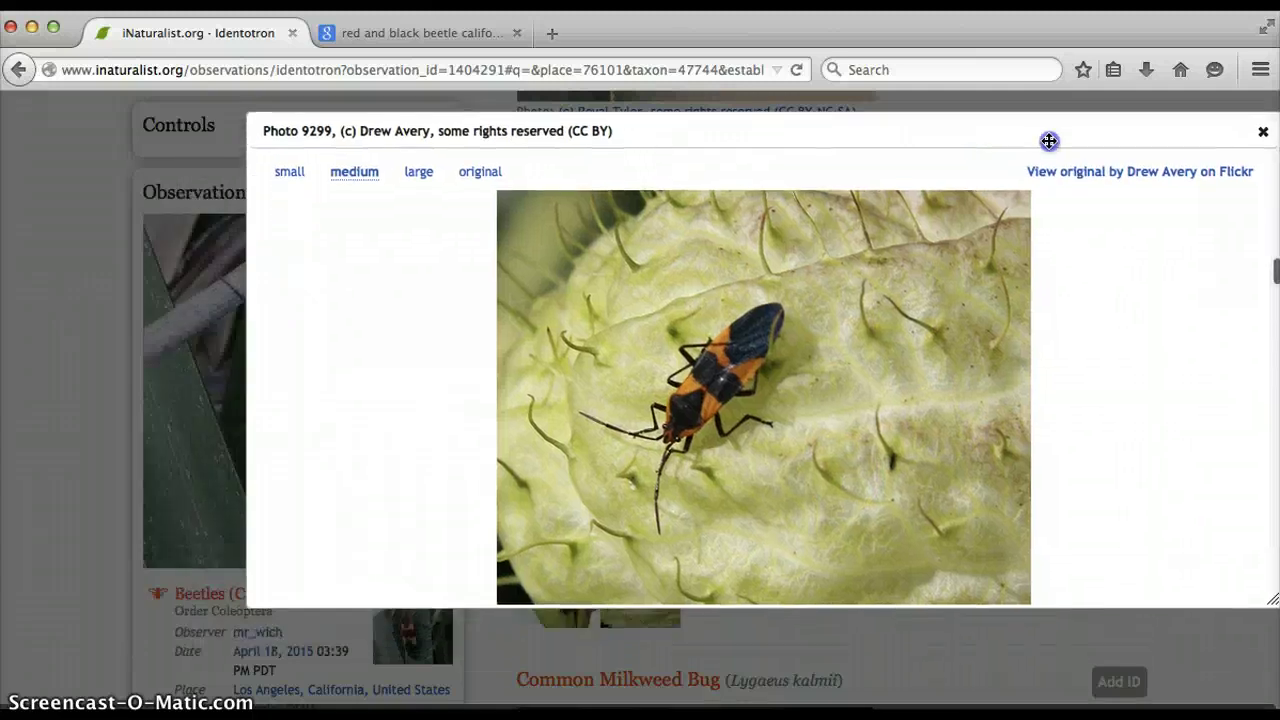
left_click(1260, 132)
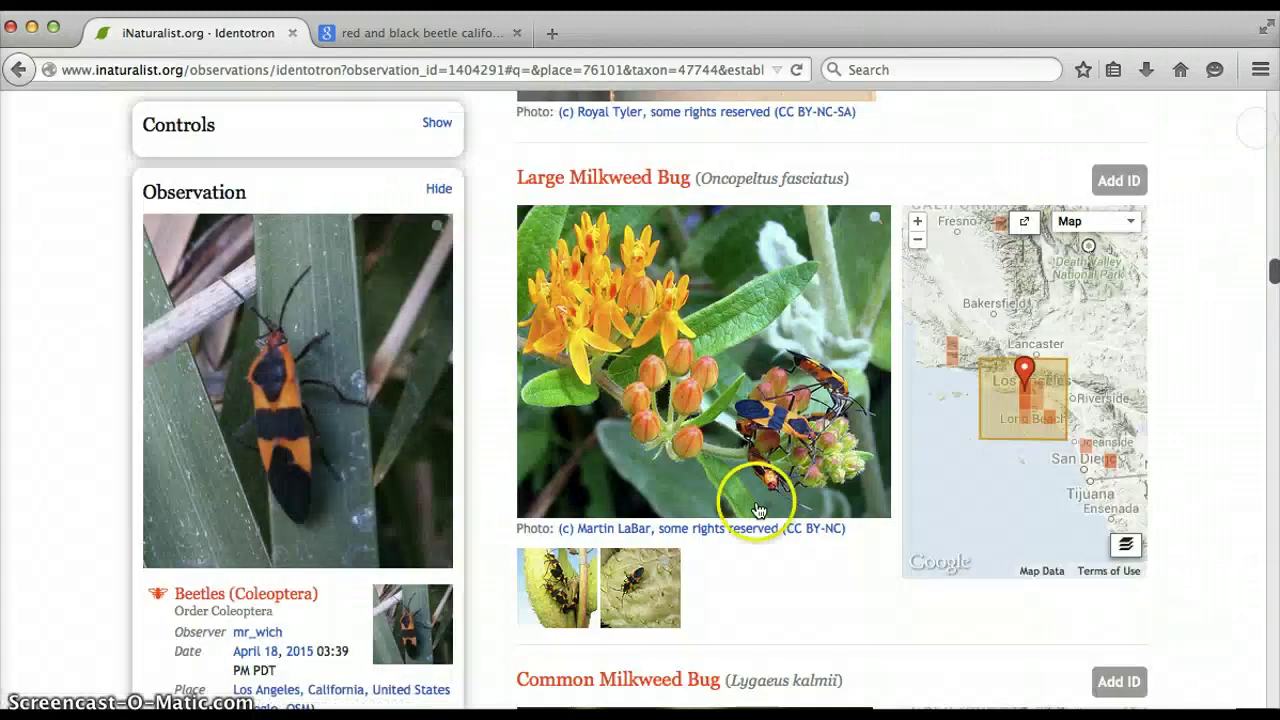
left_click(780, 400)
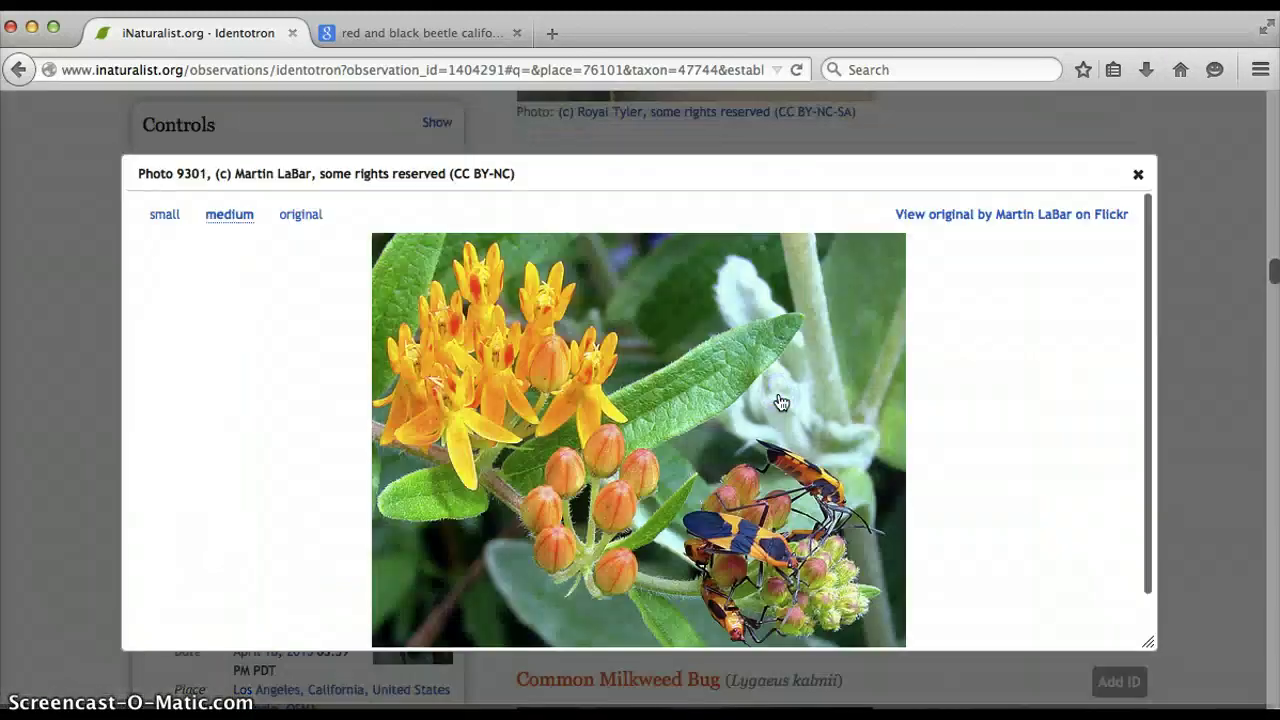
mouse_move(634, 183)
left_mouse_down()
mouse_move(517, 434)
mouse_move(503, 546)
mouse_move(615, 183)
left_mouse_up()
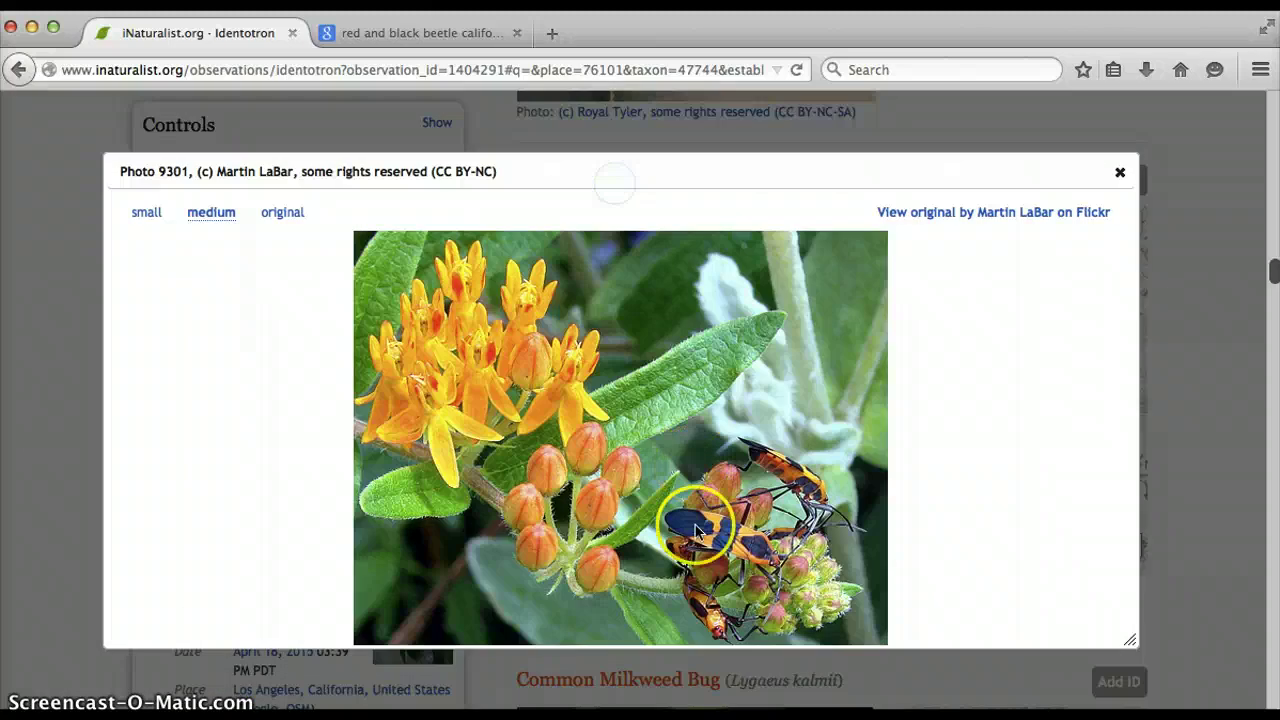
left_click(1120, 173)
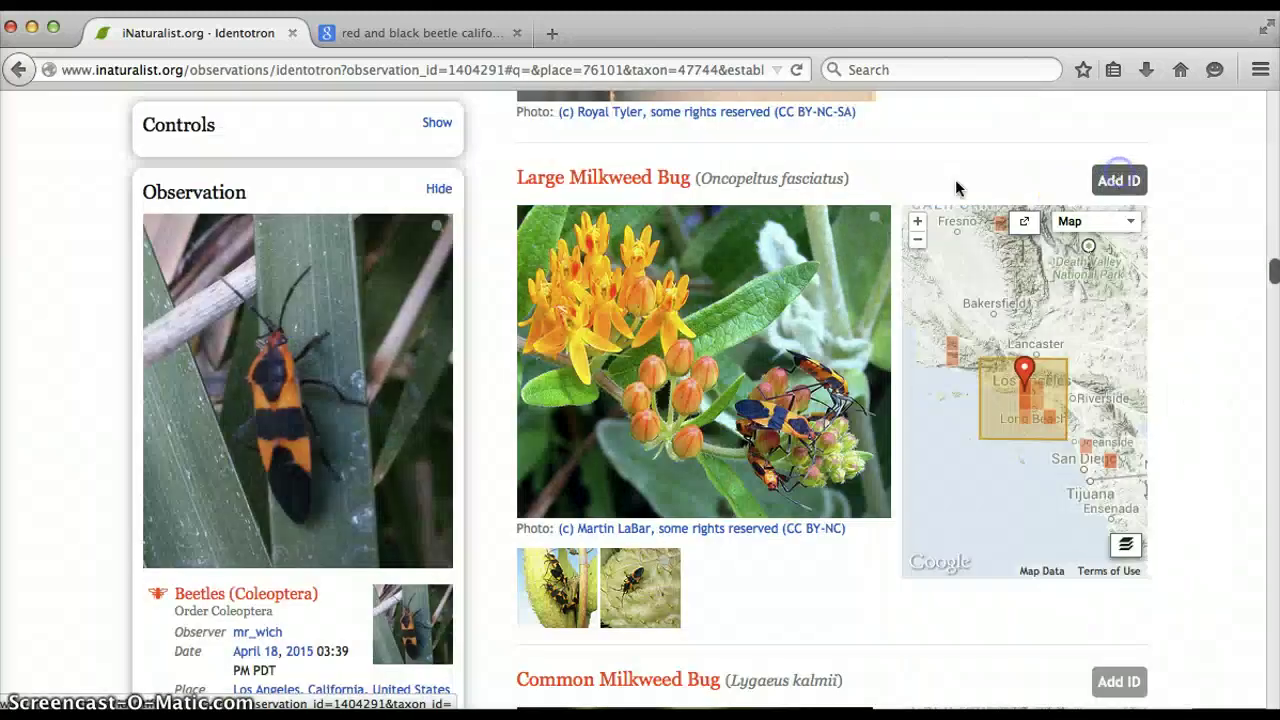
Open the Large Milkweed Bug species page, review its photos and Wikipedia description, and view the article's Oncopeltusfasciatus.jpg image at full size
left_click(636, 179)
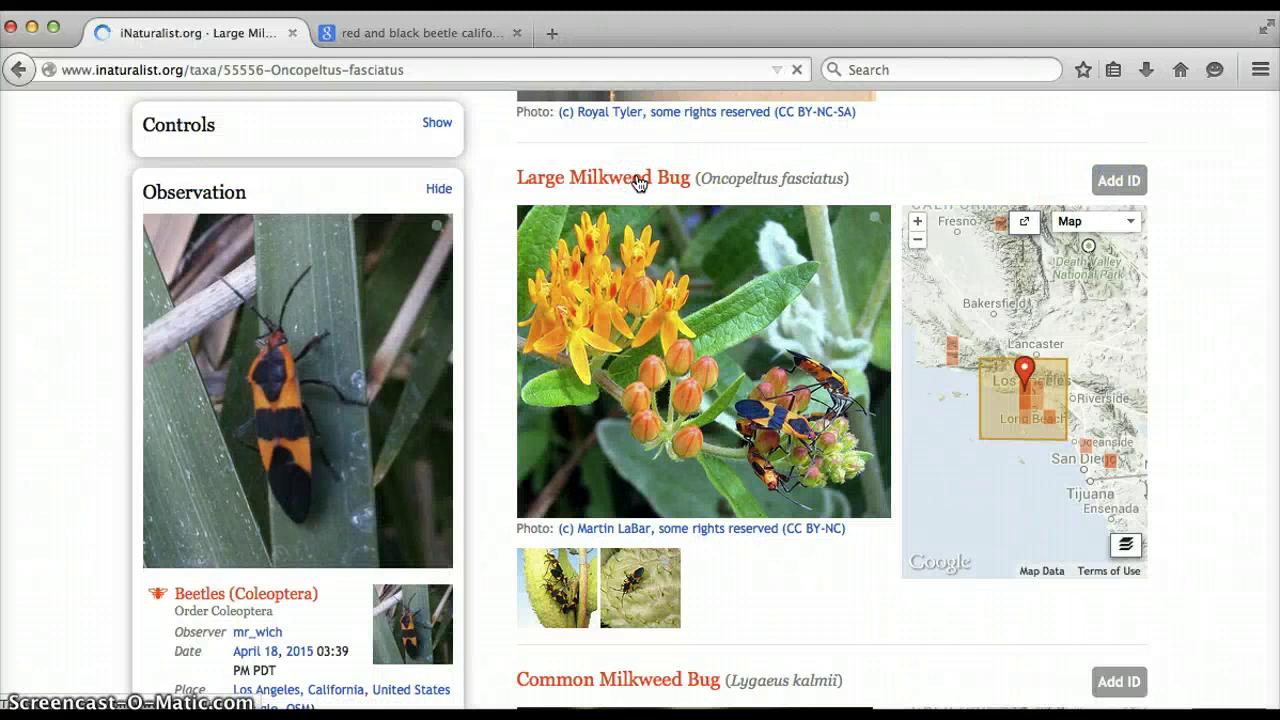
scroll(714, 211, "down", 2)
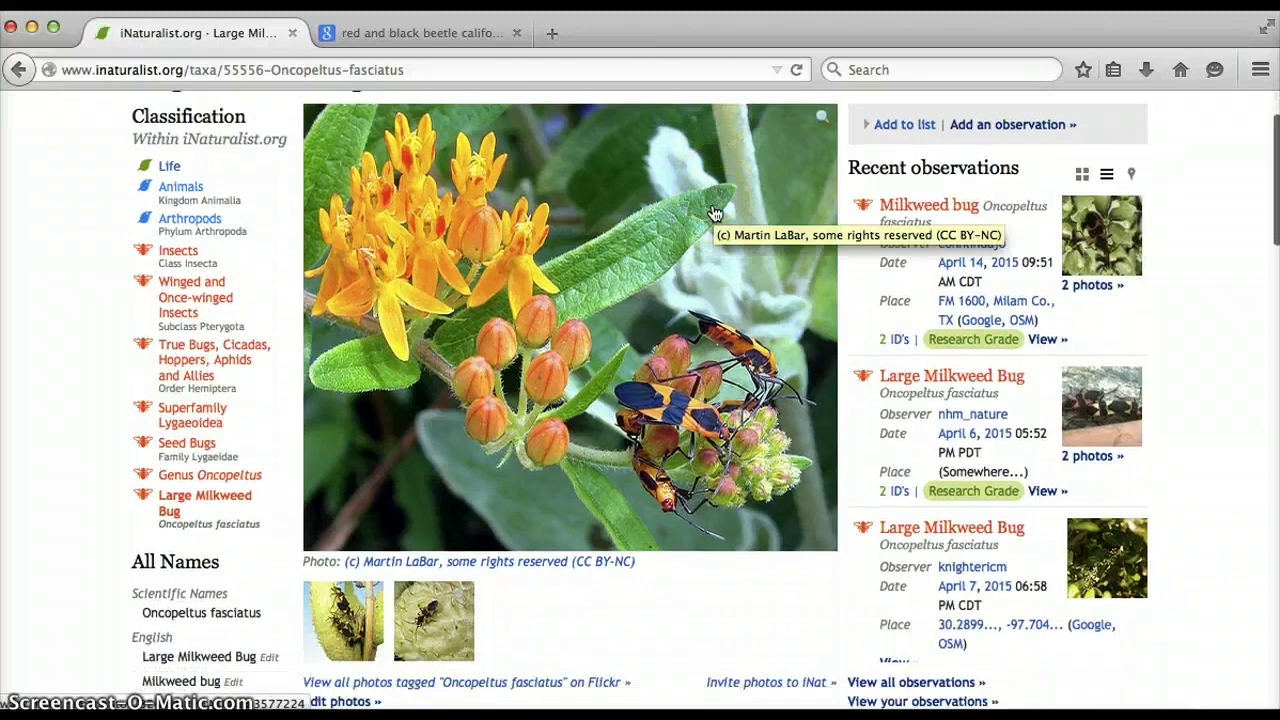
scroll(714, 211, "down", 10)
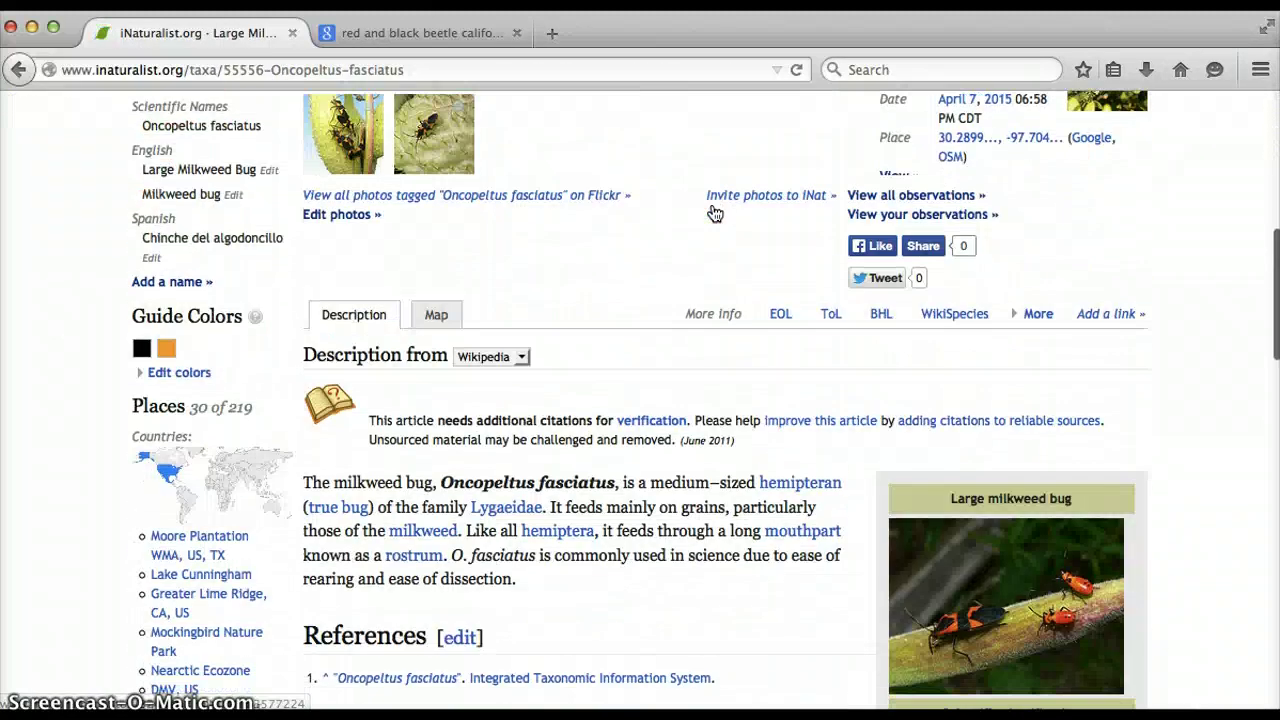
scroll(714, 213, "down", 4)
left_click(1038, 415)
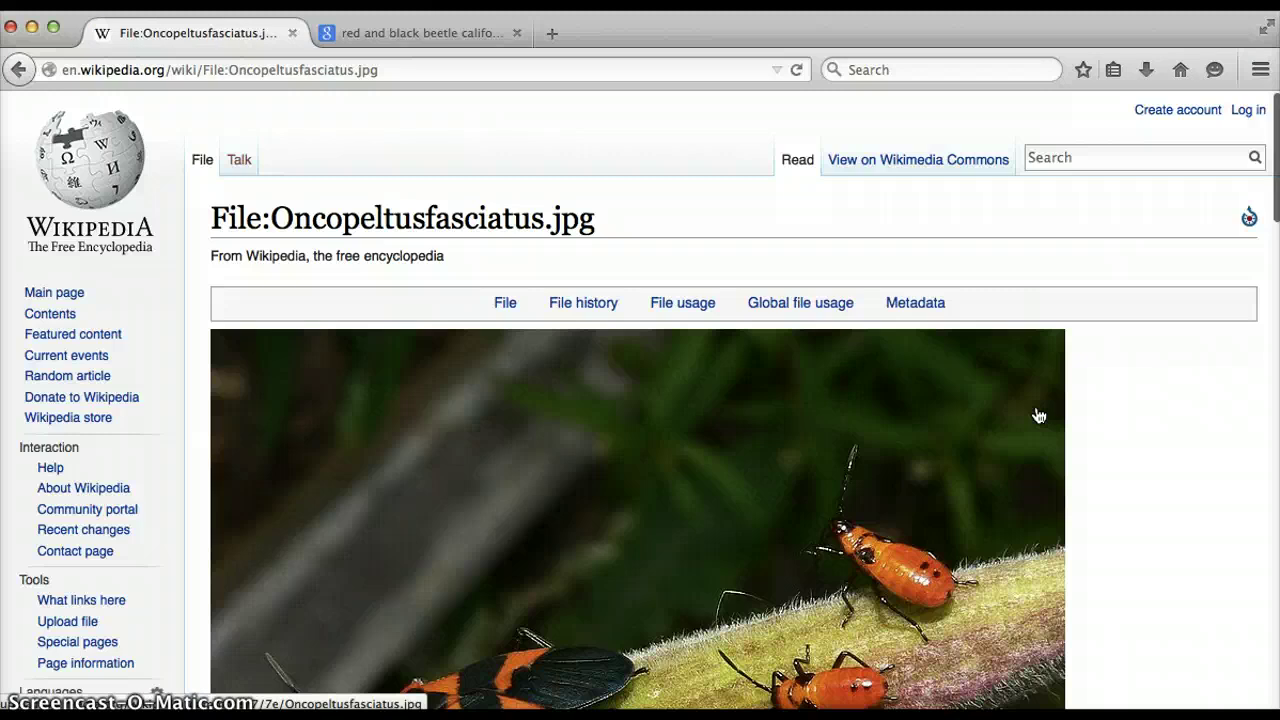
scroll(571, 457, "down", 8)
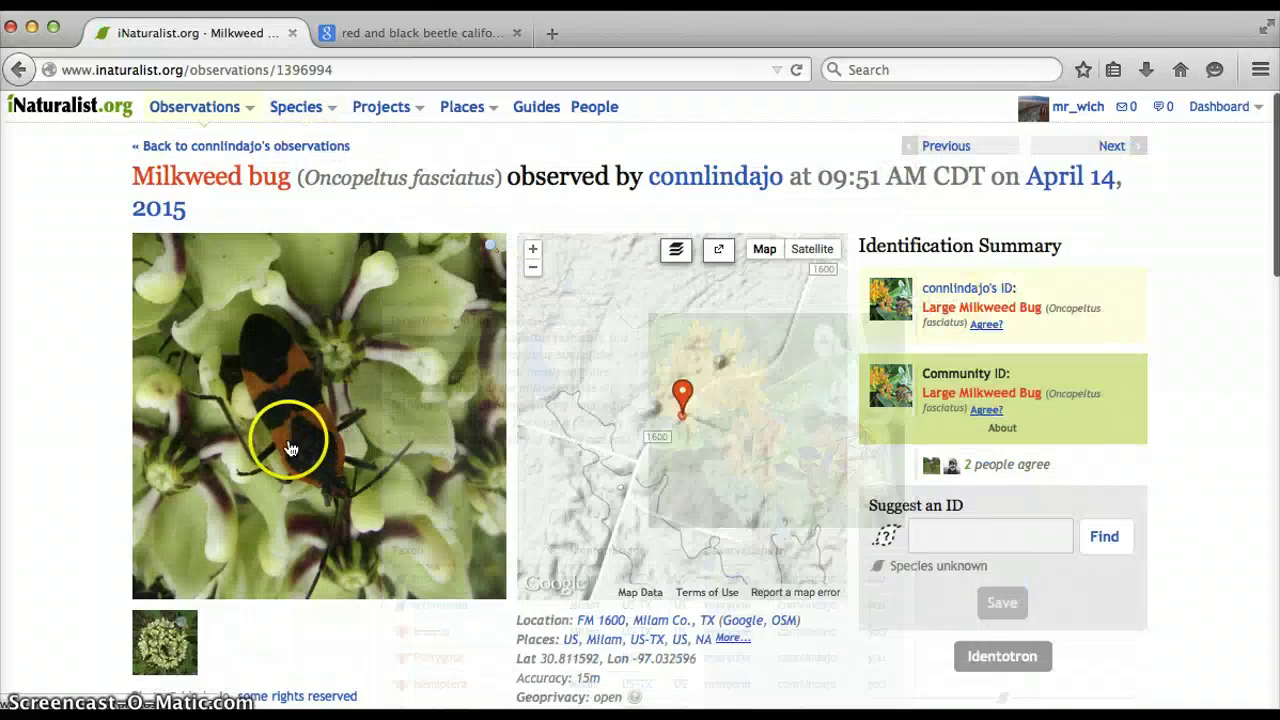
Zoom out the map of the Texas Milkweed bug observation to examine the species' distribution across the United States and Mexico
left_click(537, 272)
left_click(537, 272)
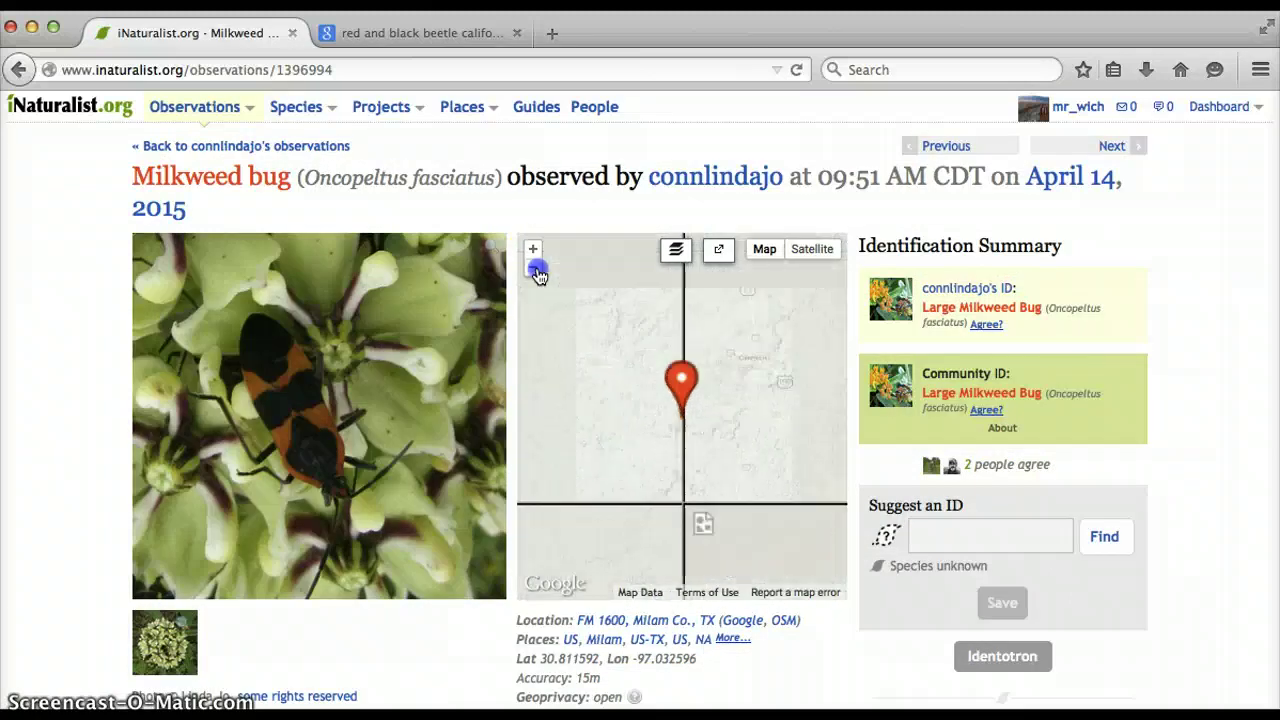
left_click(537, 272)
left_click(537, 272)
left_click(537, 272)
left_click(537, 272)
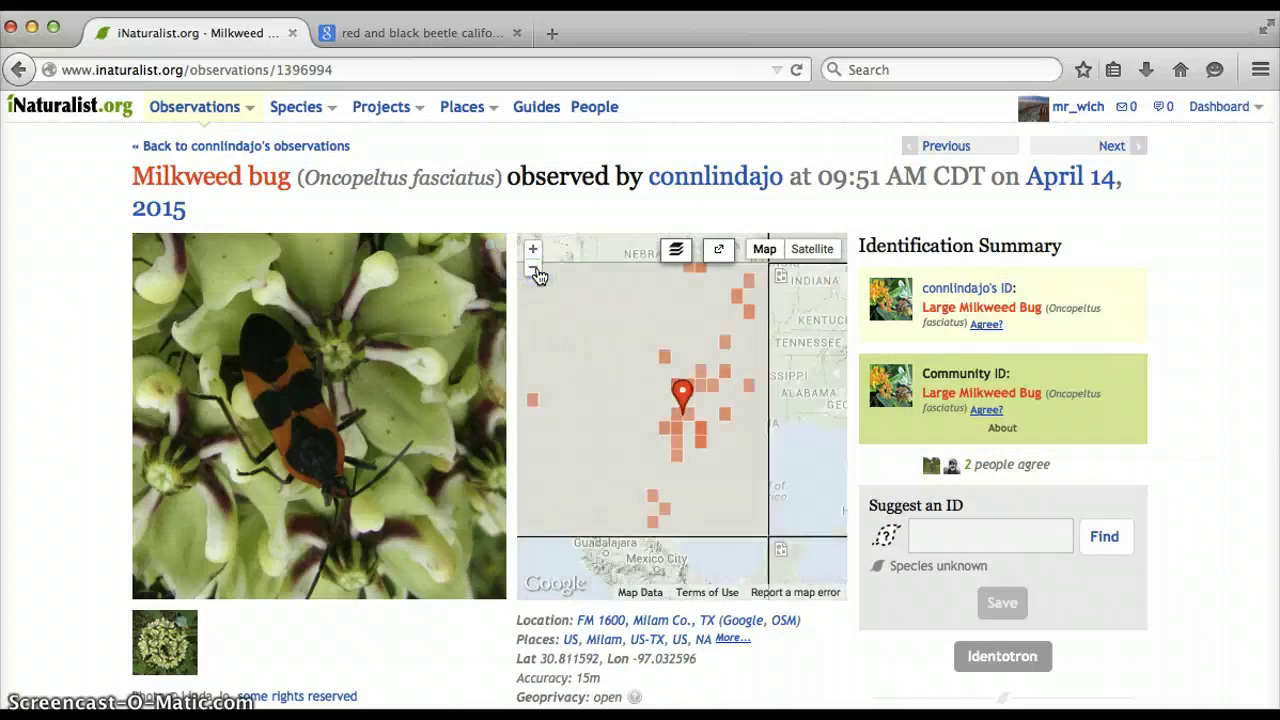
left_click(537, 272)
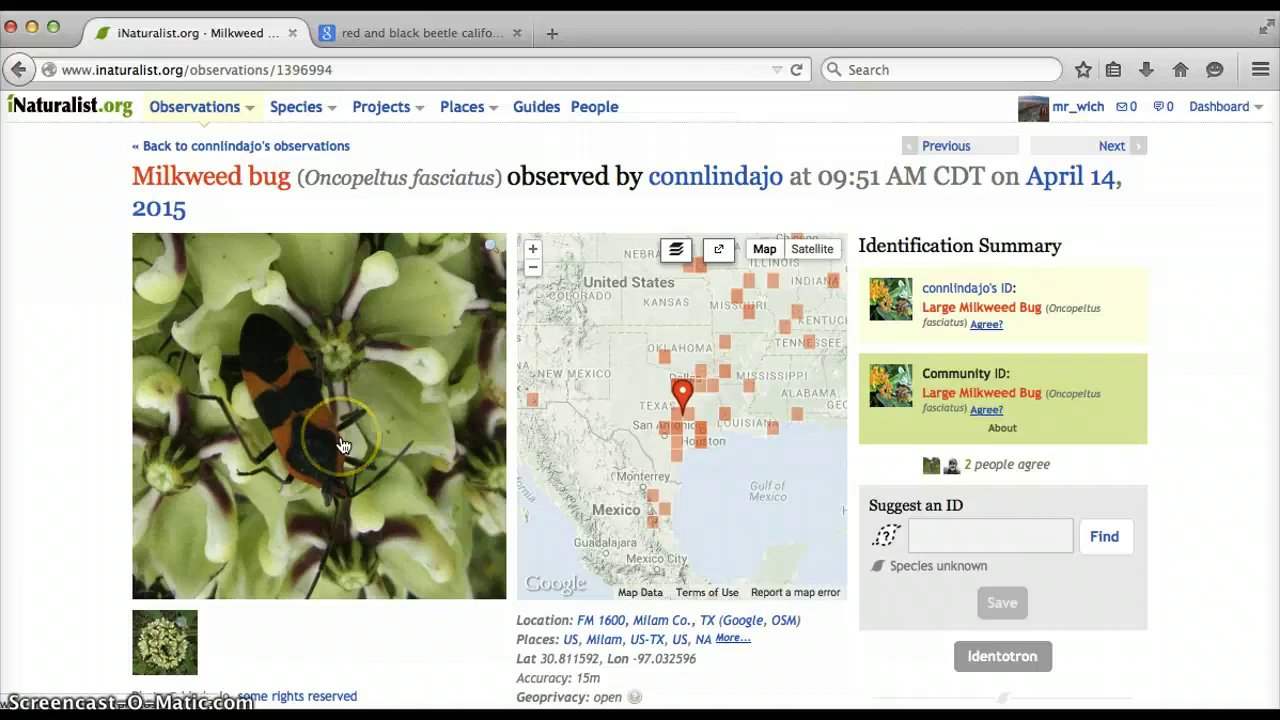
scroll(340, 445, "down", 3)
scroll(337, 449, "up", 3)
Return through the Large Milkweed Bug species page to the Identotron's Hemiptera results
left_click(20, 69)
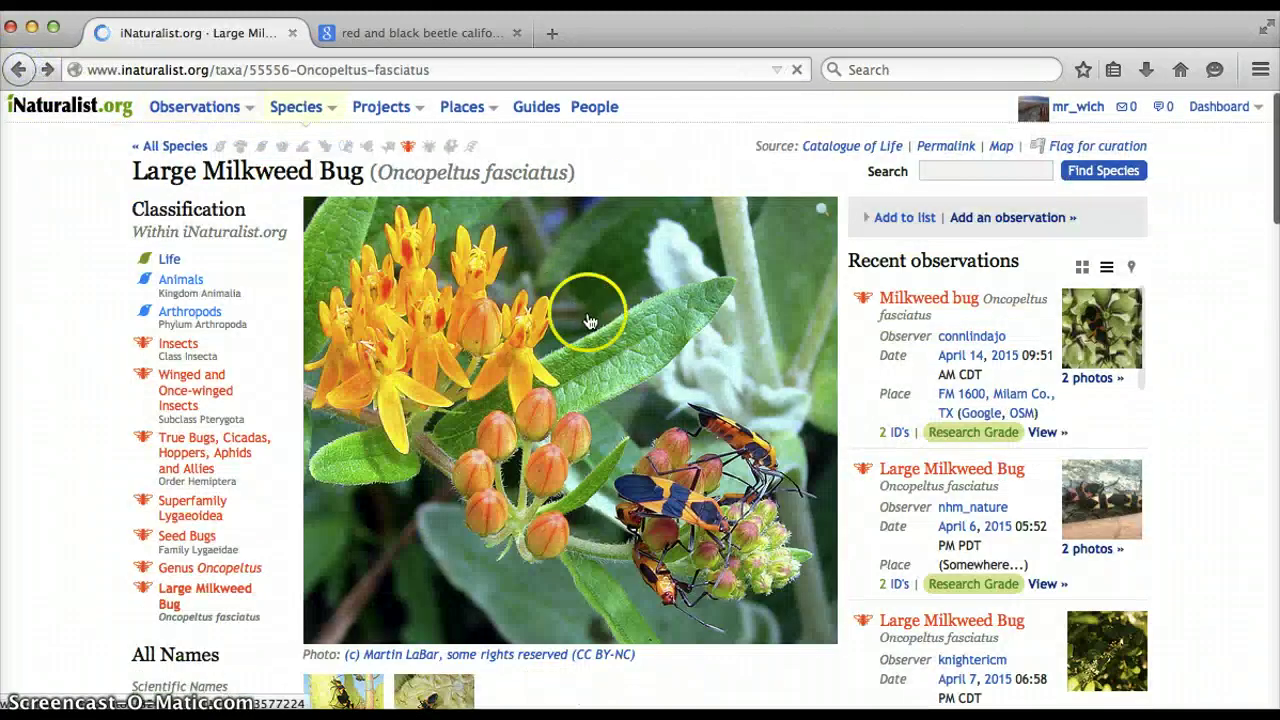
scroll(590, 321, "down", 5)
scroll(590, 321, "up", 5)
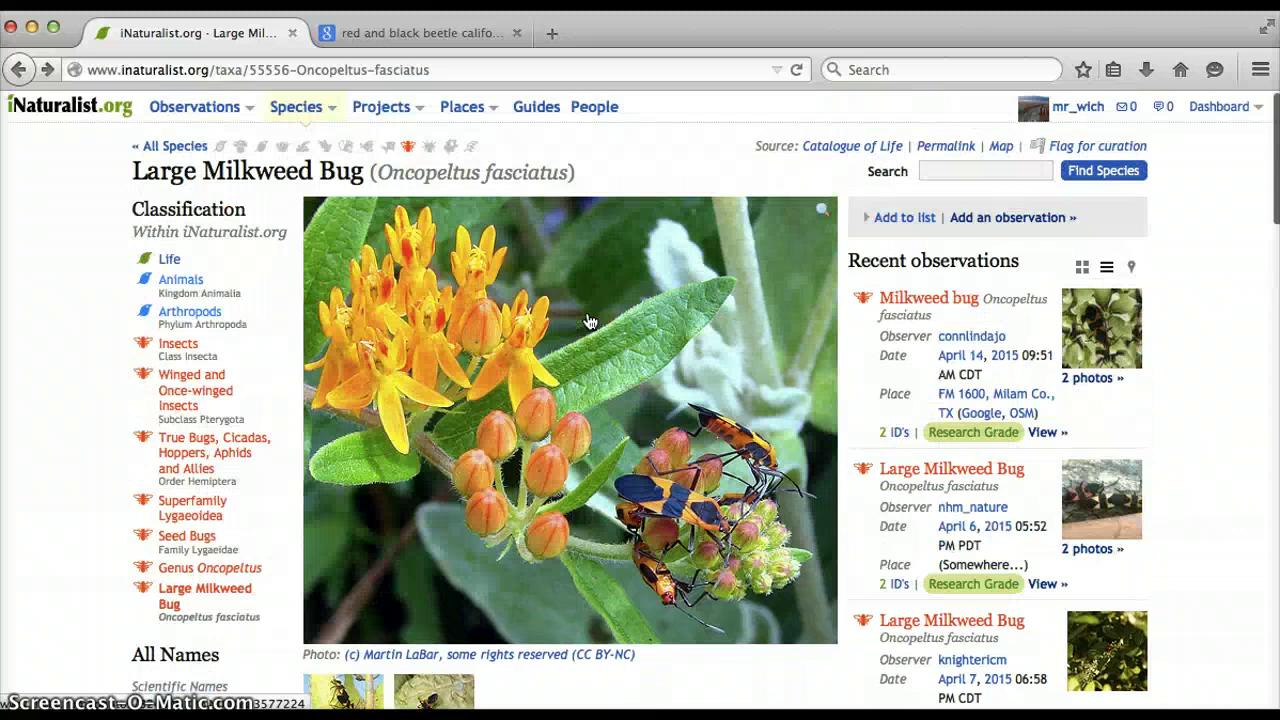
left_click(20, 70)
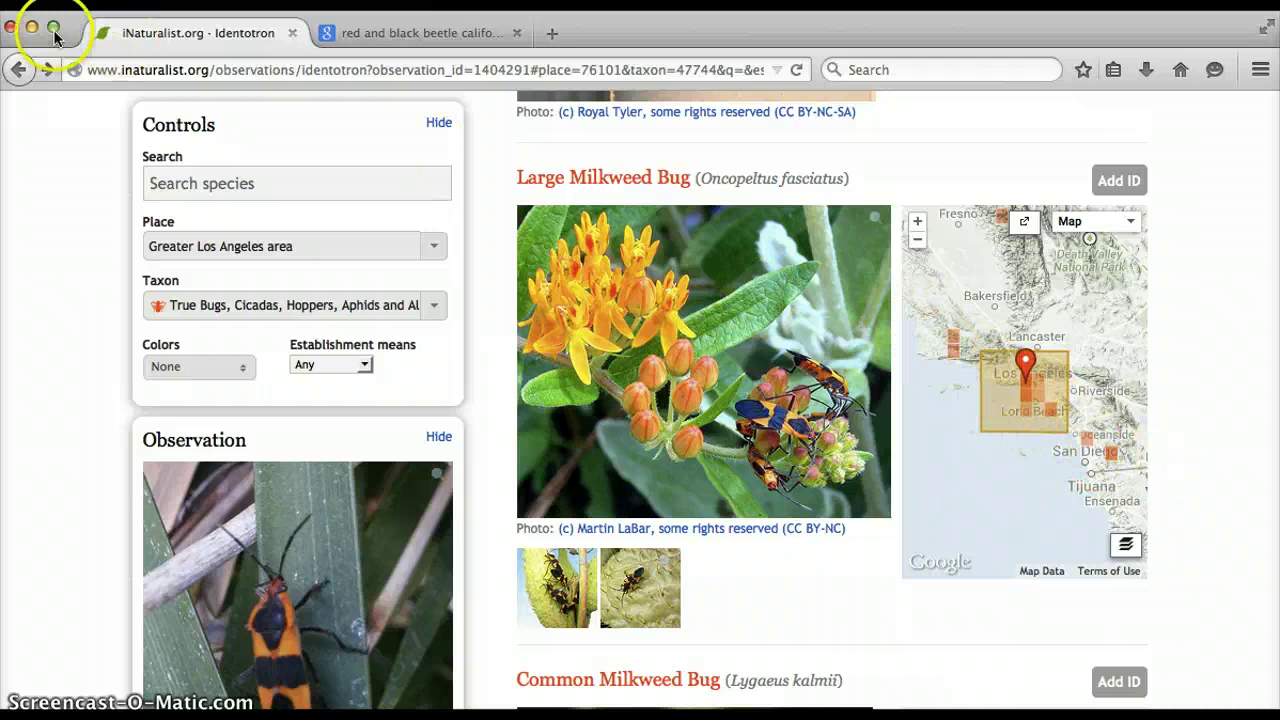
left_click(14, 72)
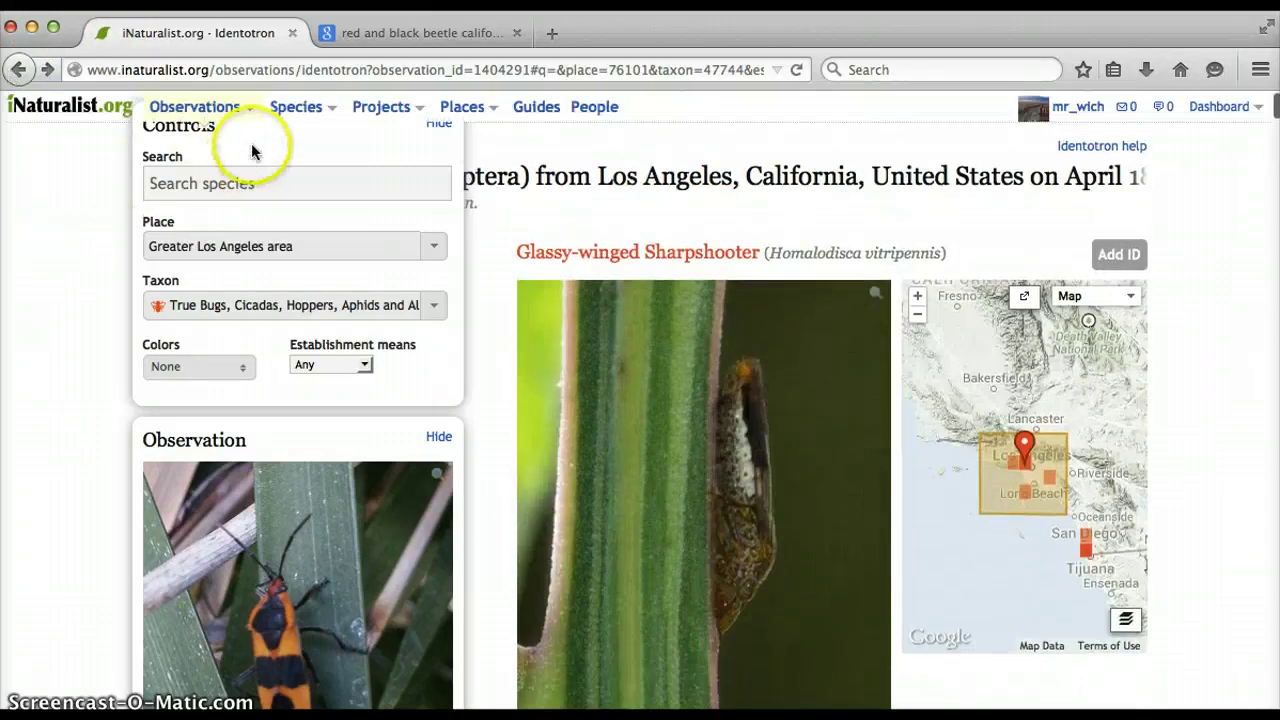
Open the Beetles (Coleoptera) observation of April 18, 2015 from your own observations list
mouse_move(255, 115)
left_click(203, 140)
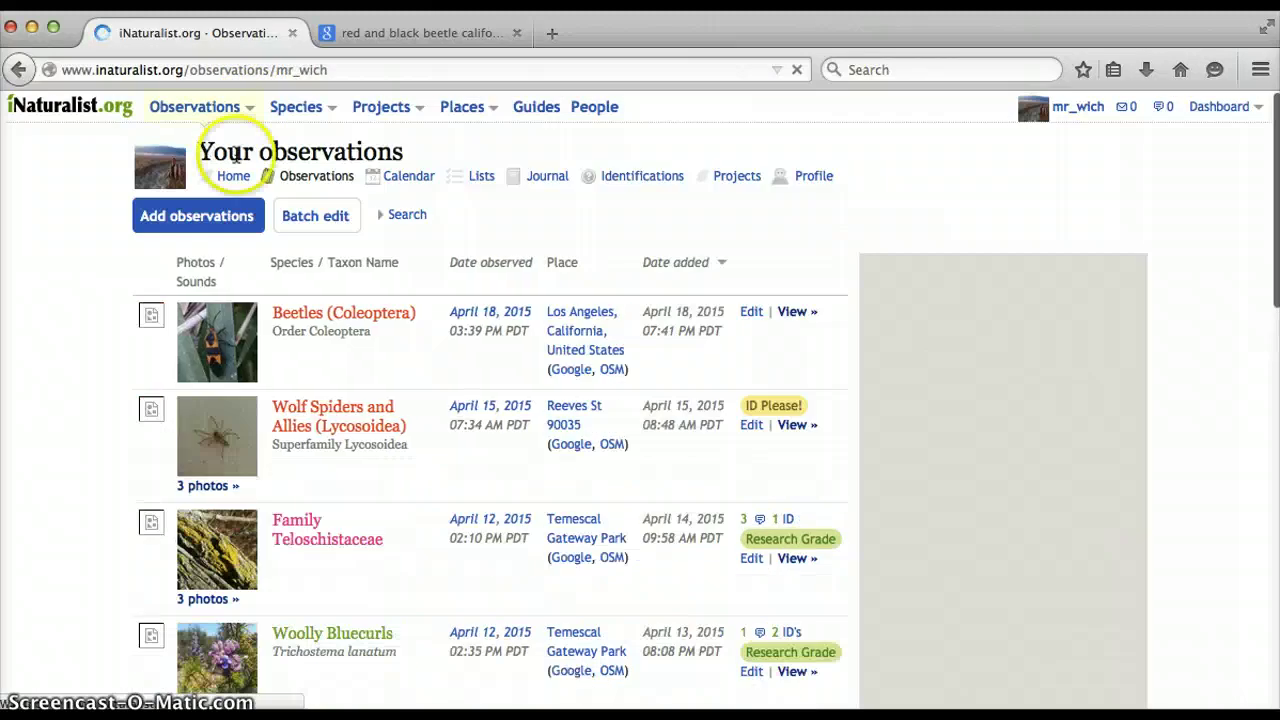
left_click(336, 322)
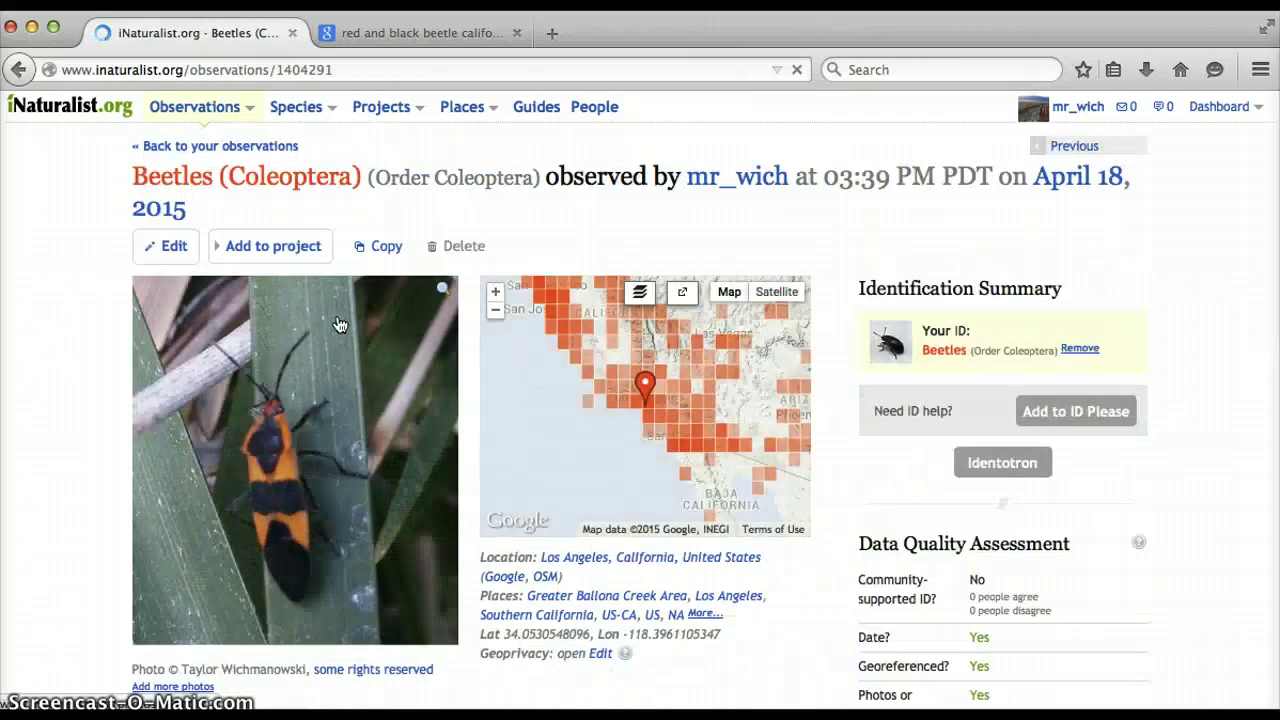
left_click(164, 248)
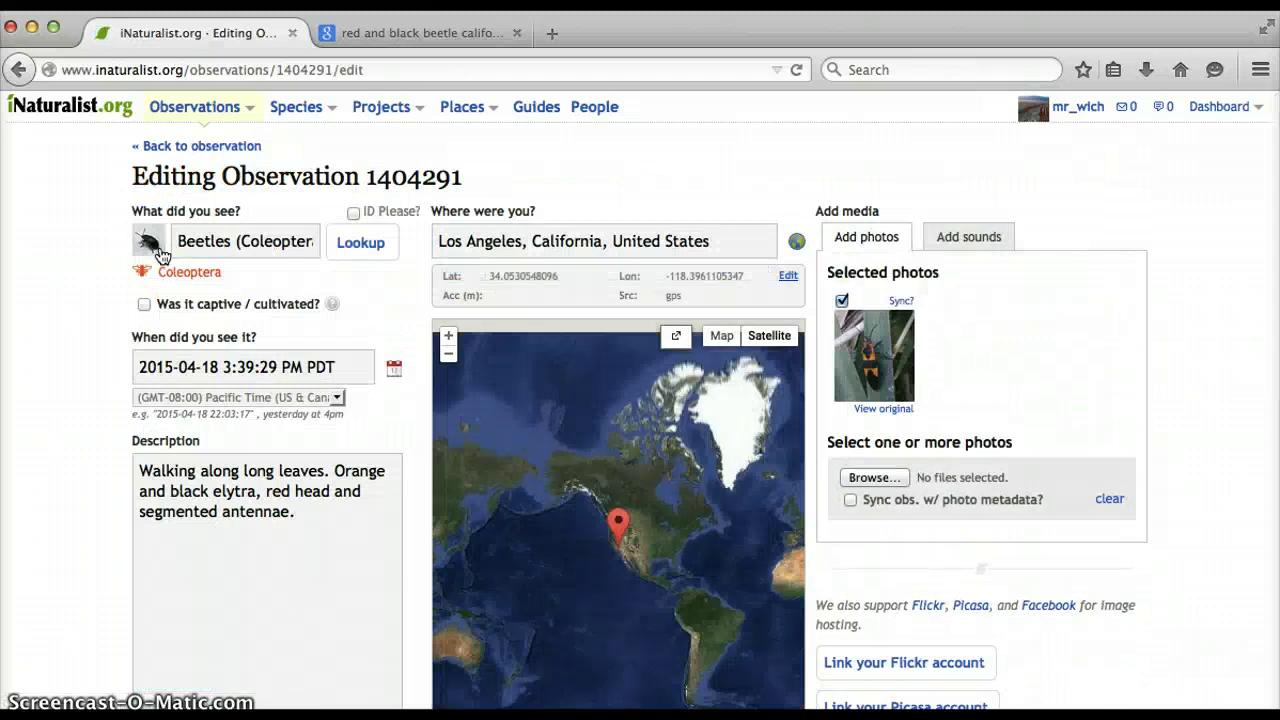
left_click(18, 69)
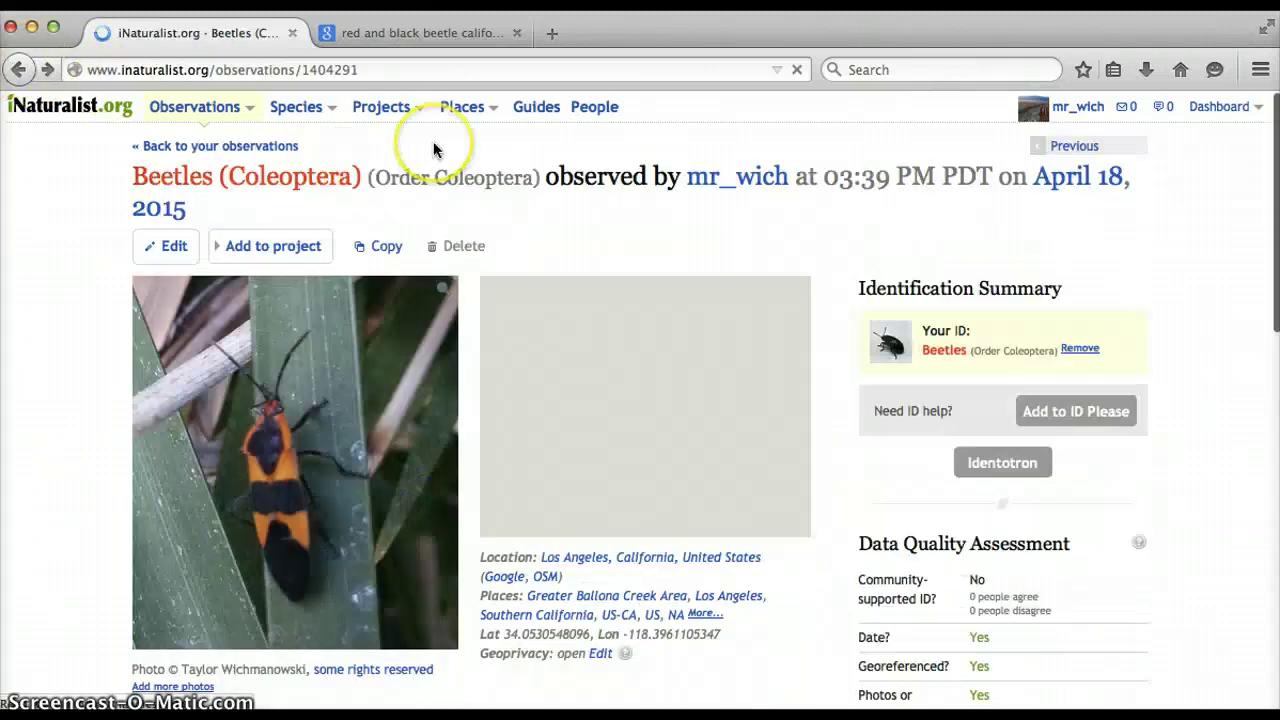
Add a new identification to the observation, looking up "large milkweed bug" as the species, and save it
scroll(434, 149, "down", 10)
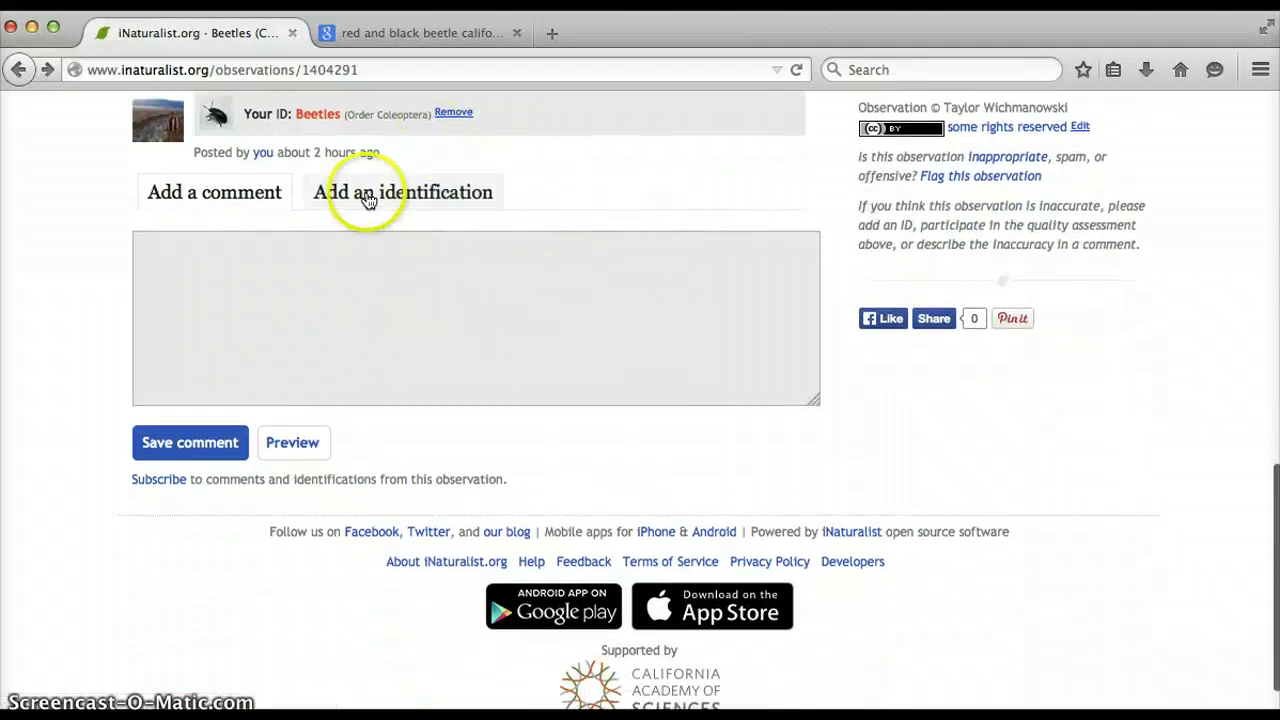
left_click(368, 198)
left_click(300, 255)
type("large milkweed bug")
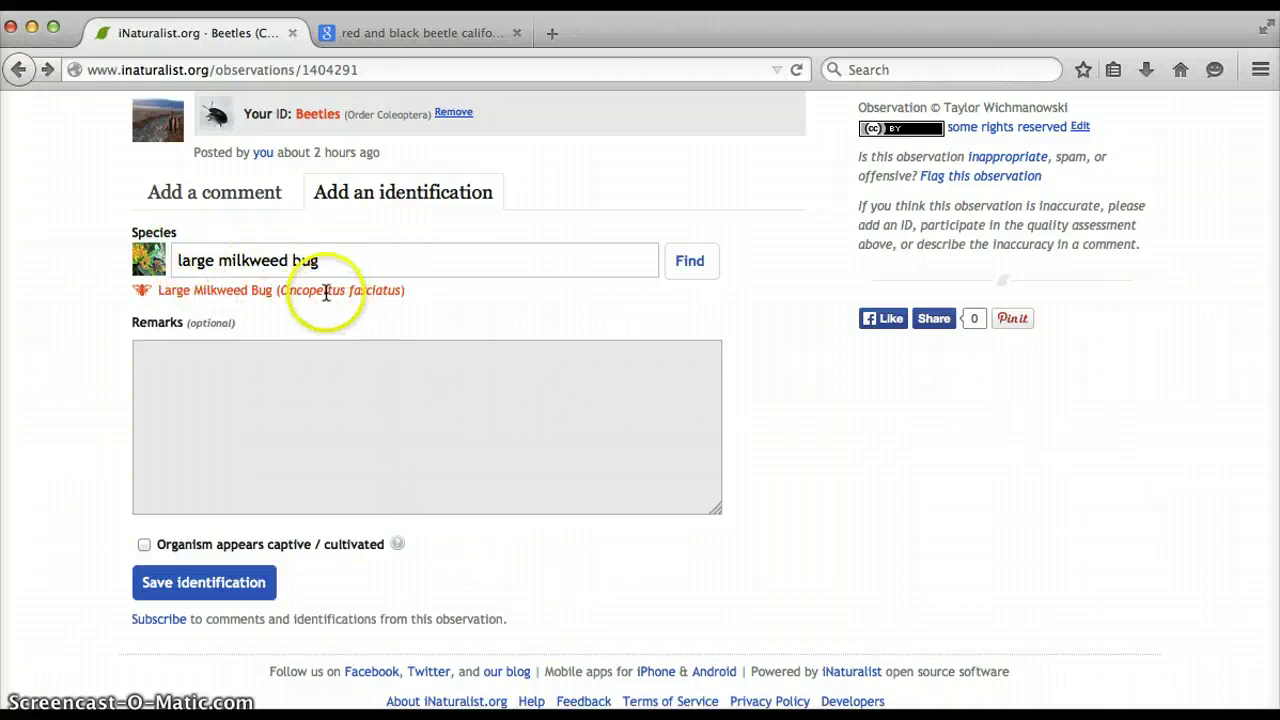
left_click(683, 264)
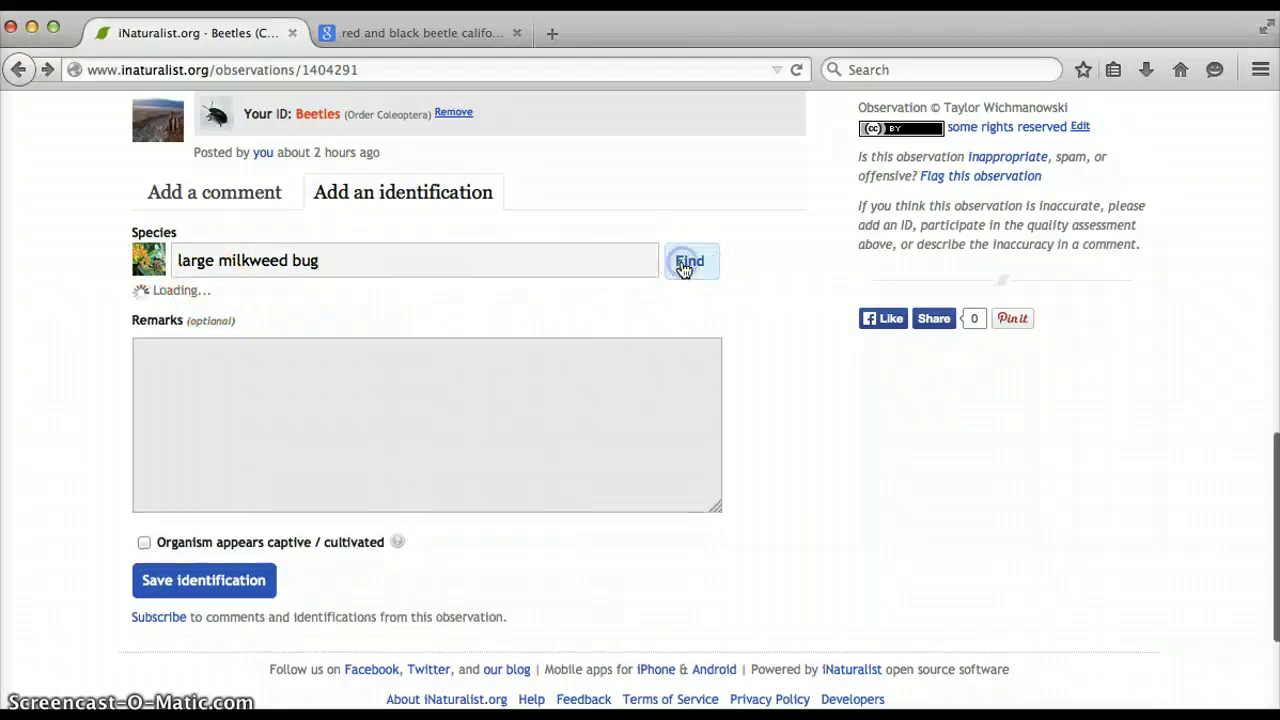
left_click(202, 588)
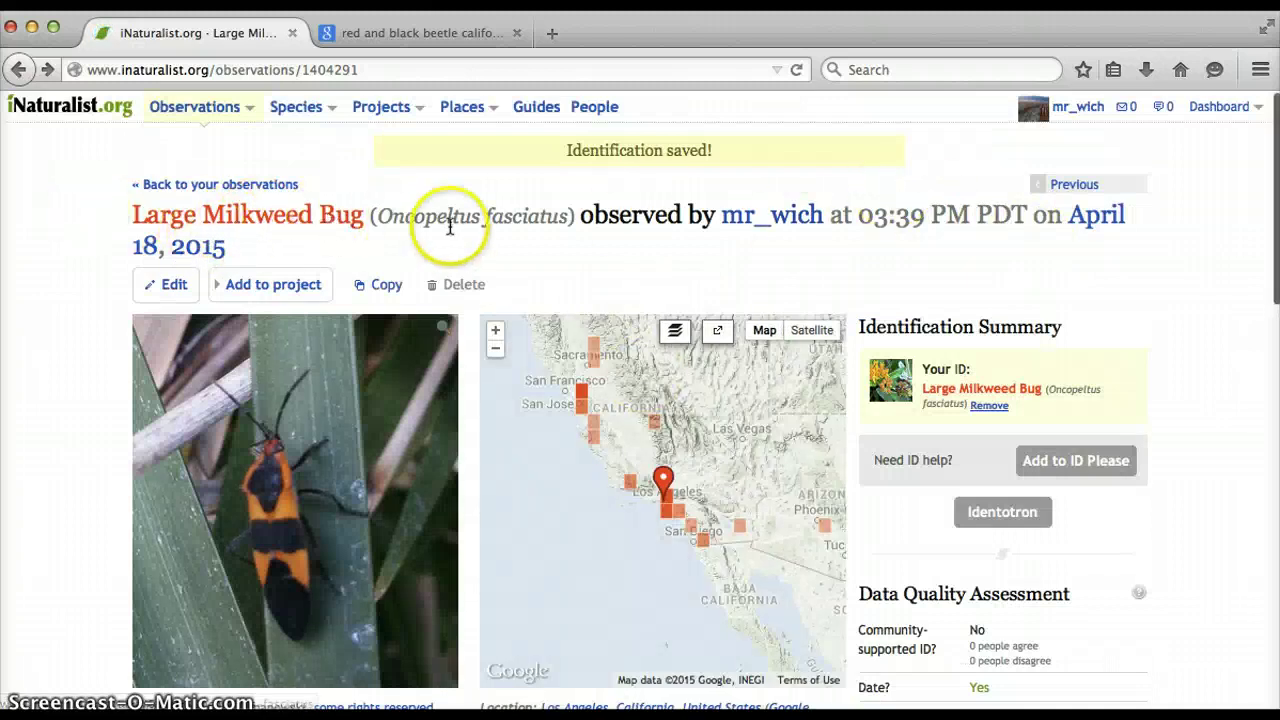
Zoom out the observation's map to examine where the Large Milkweed Bug occurs around and beyond California
scroll(1166, 271, "down", 5)
scroll(688, 370, "up", 3)
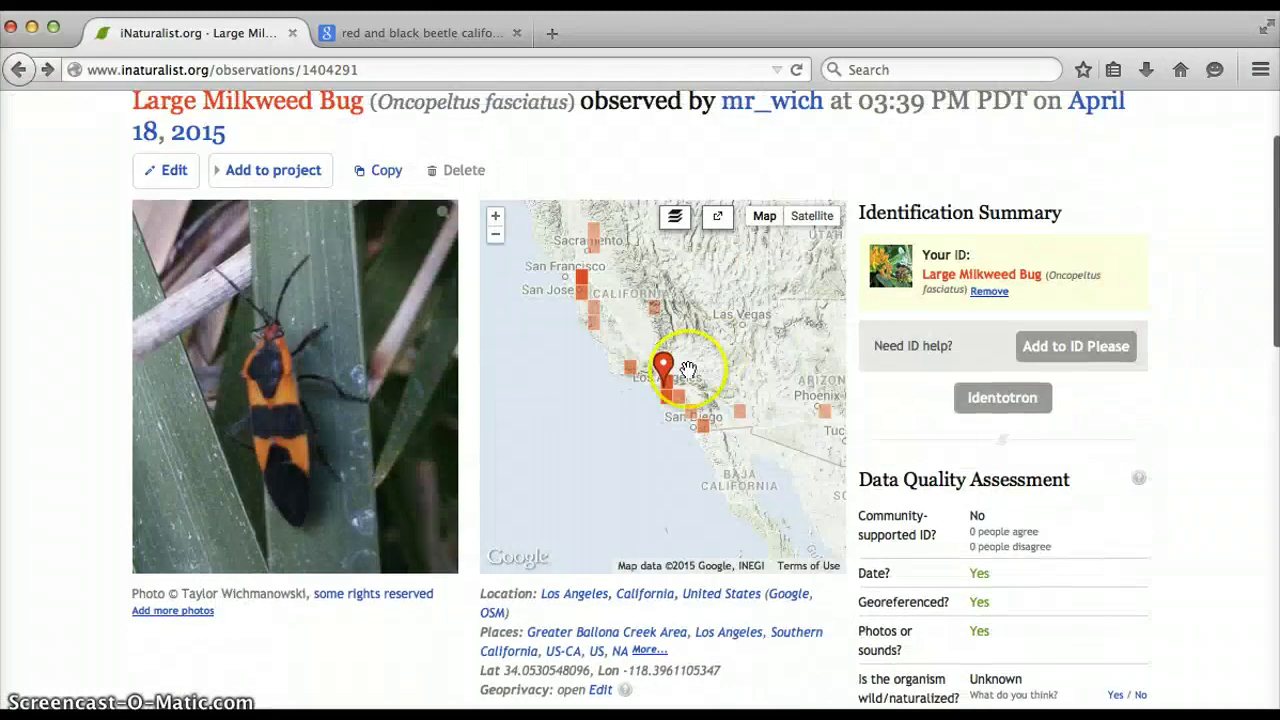
left_click(497, 240)
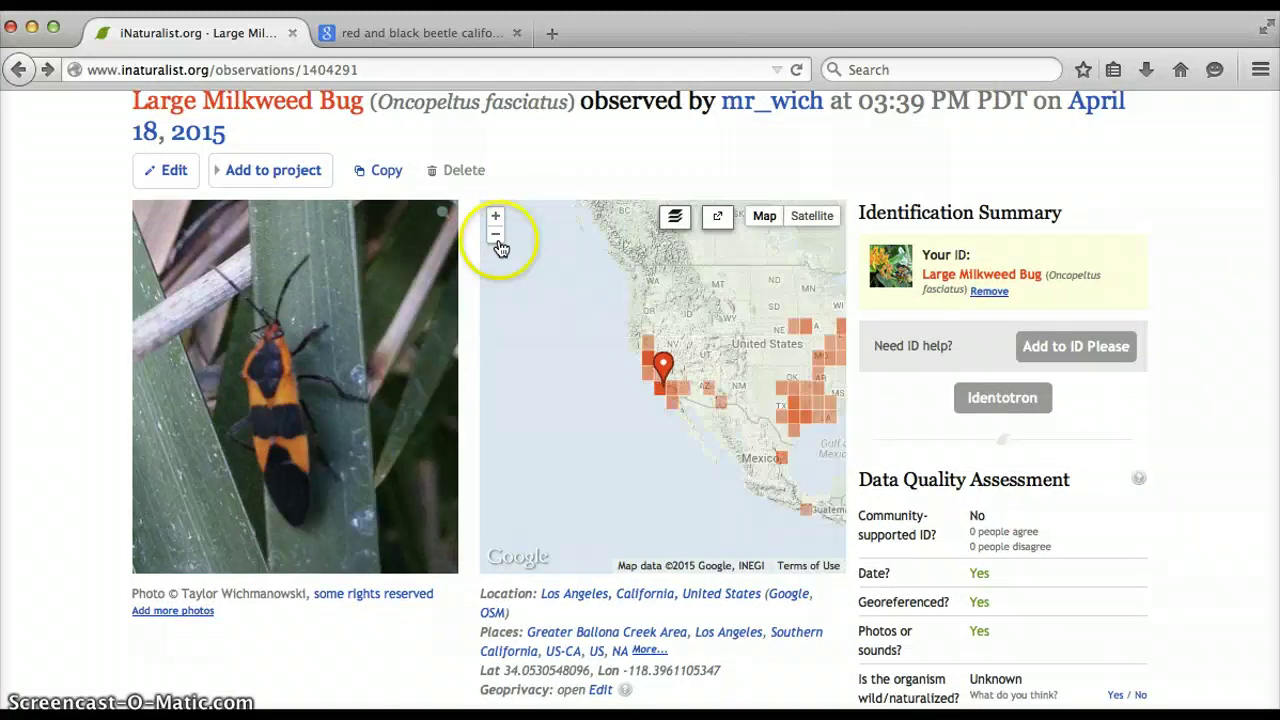
left_click(497, 240)
left_click(497, 240)
left_click(496, 218)
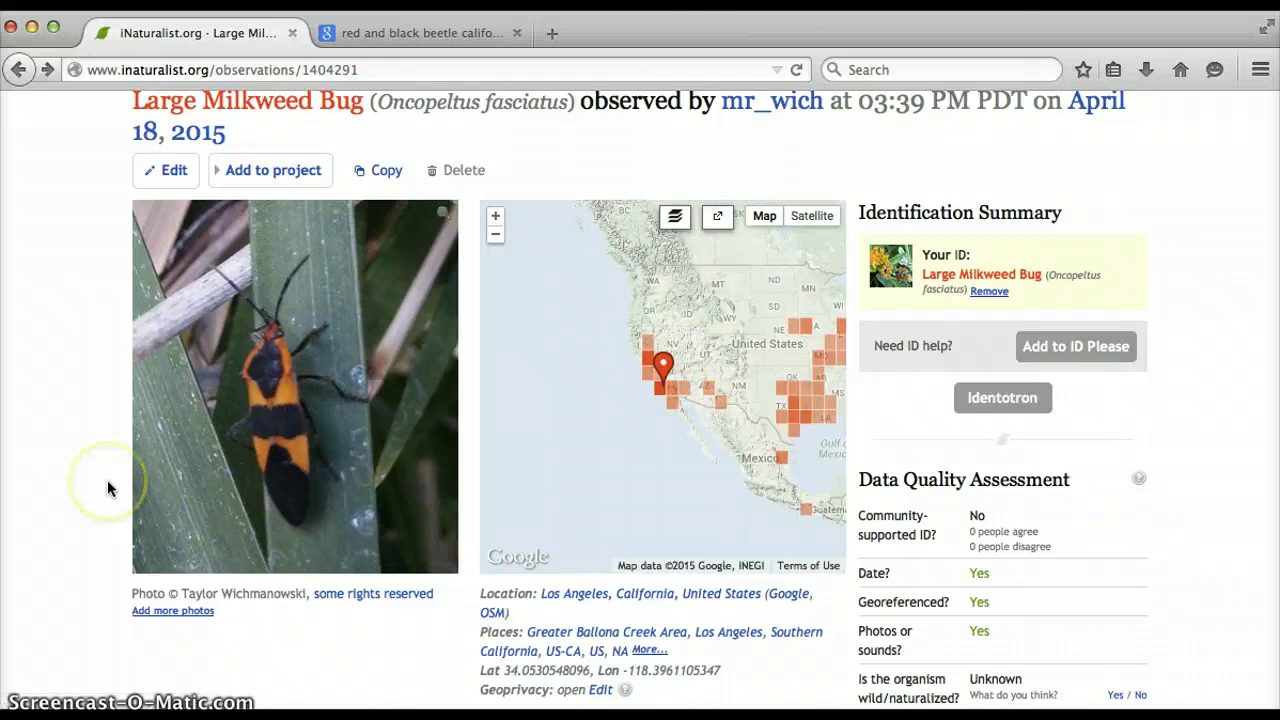
Review the observation's Beetles and Large Milkweed Bug identifications, previewing the taxon summary of each
scroll(107, 482, "down", 6)
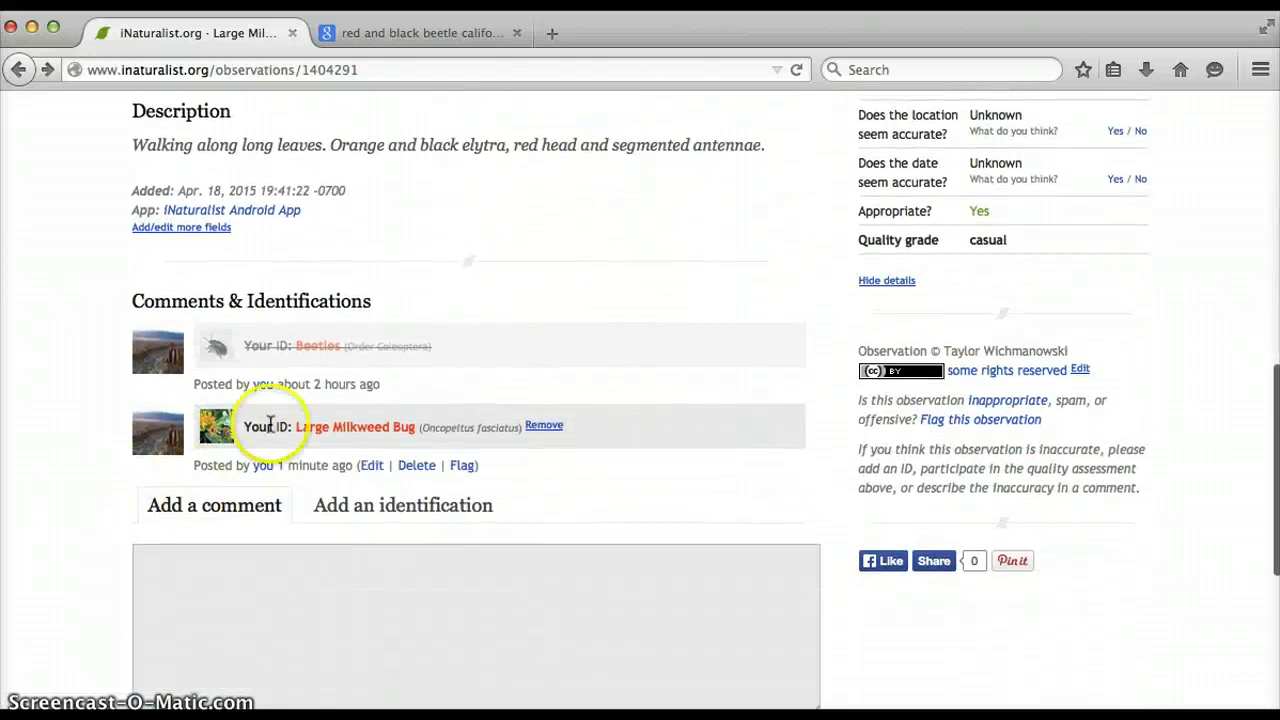
mouse_move(351, 358)
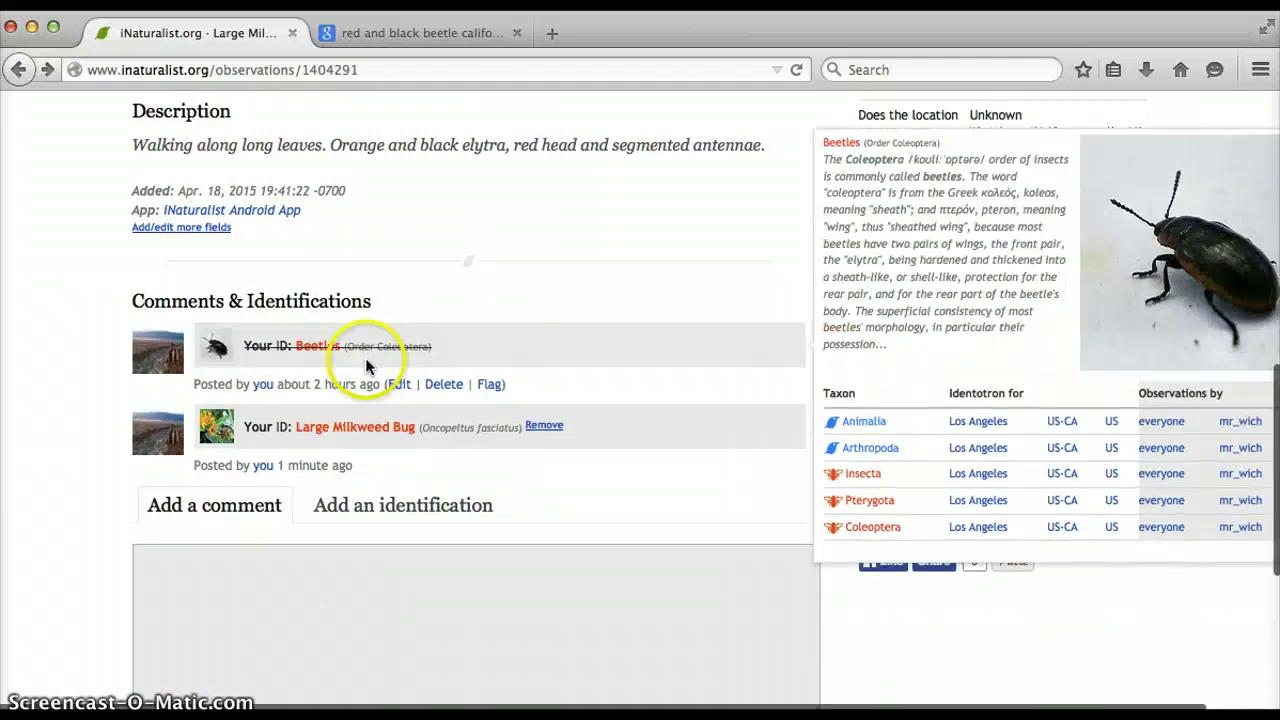
mouse_move(320, 432)
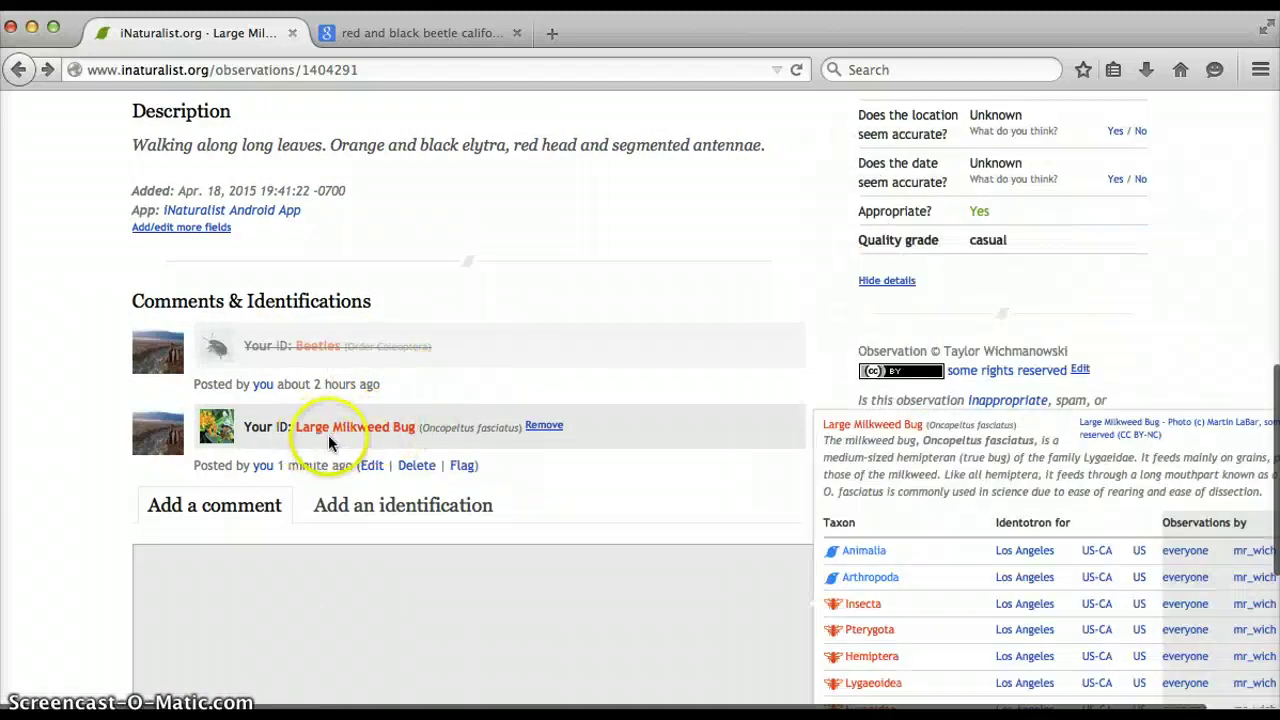
scroll(843, 247, "up", 5)
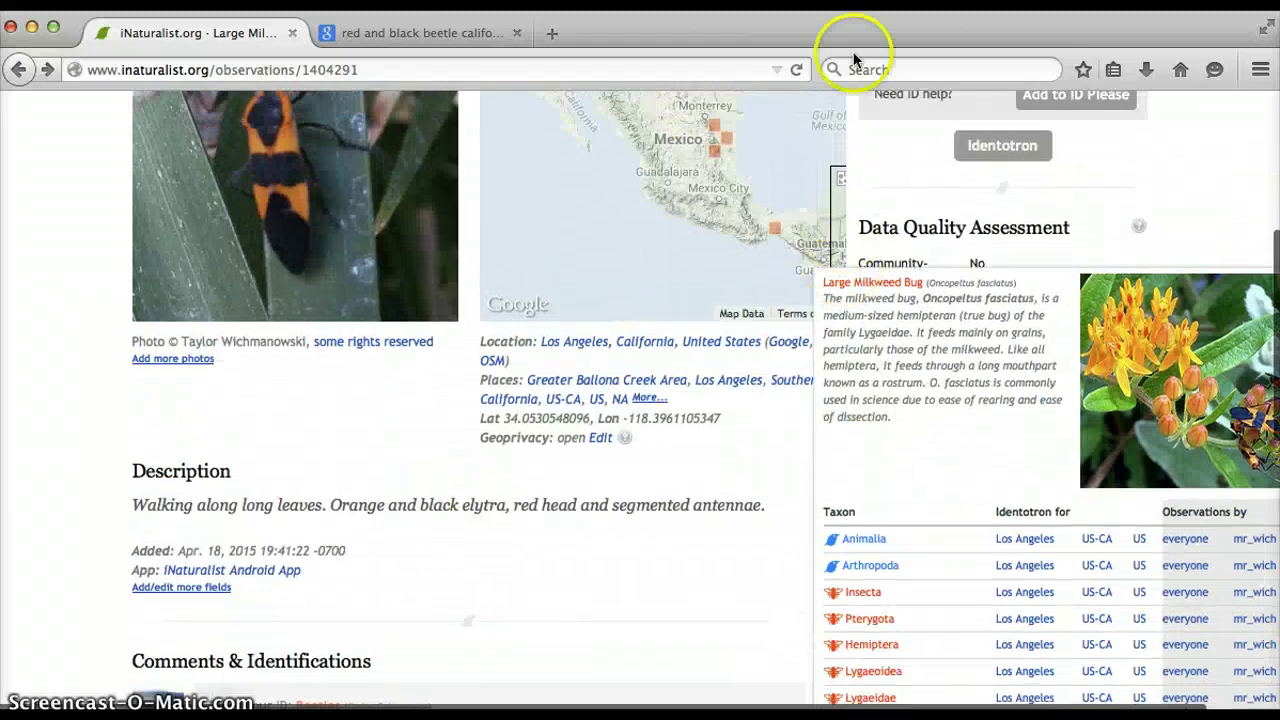
Add the Large Milkweed Bug observation to ID Please to request identification help
mouse_move(808, 23)
left_mouse_down()
mouse_move(636, 18)
mouse_move(808, 29)
left_mouse_up()
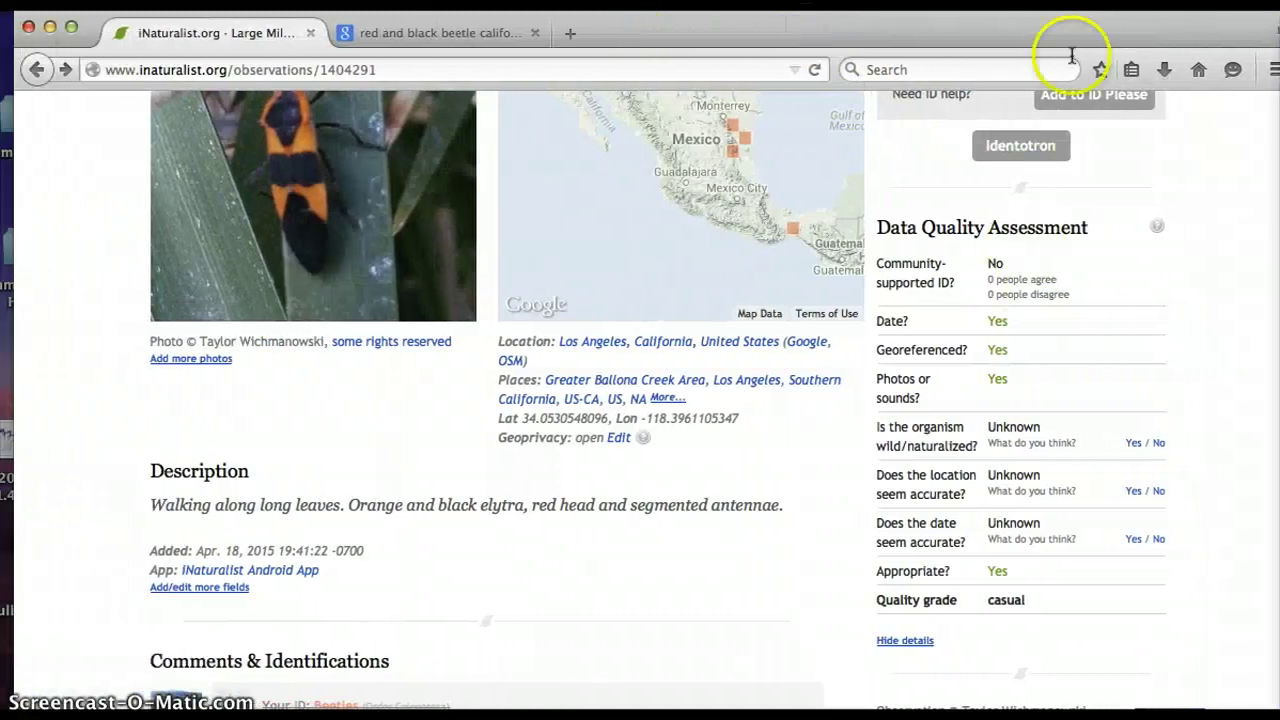
left_click_drag(1063, 23, 1050, 21)
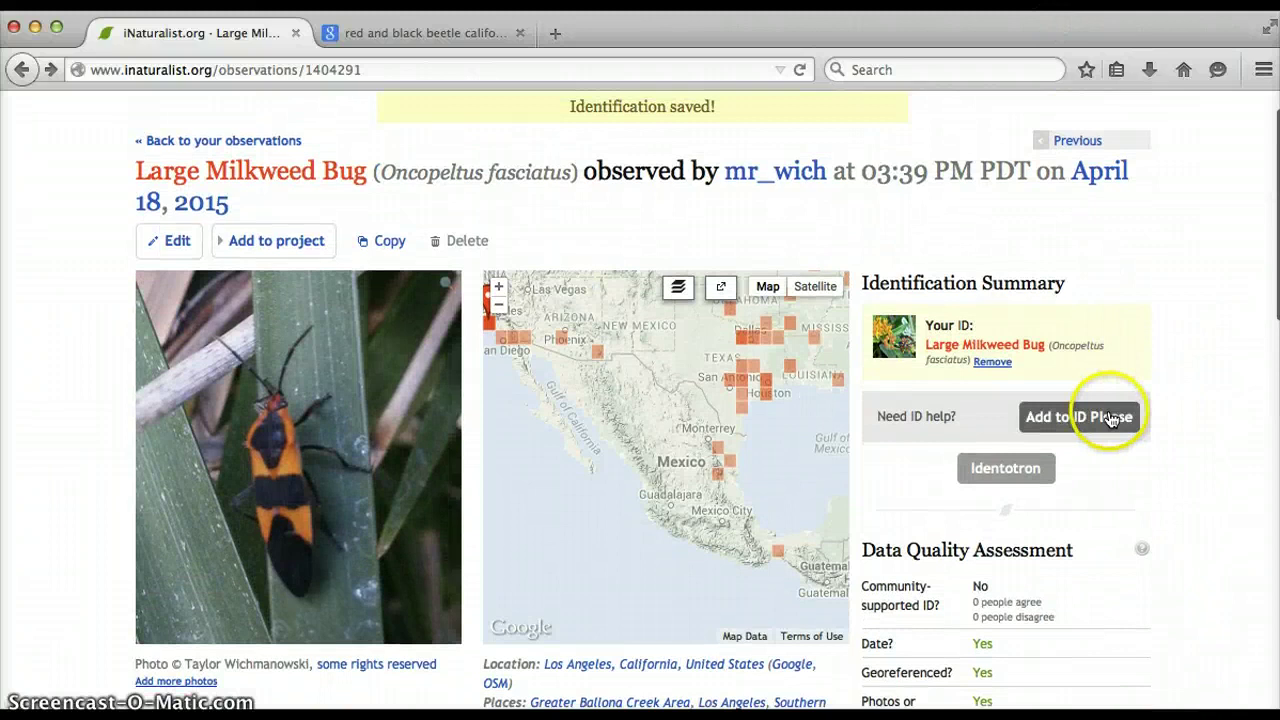
left_click(1108, 418)
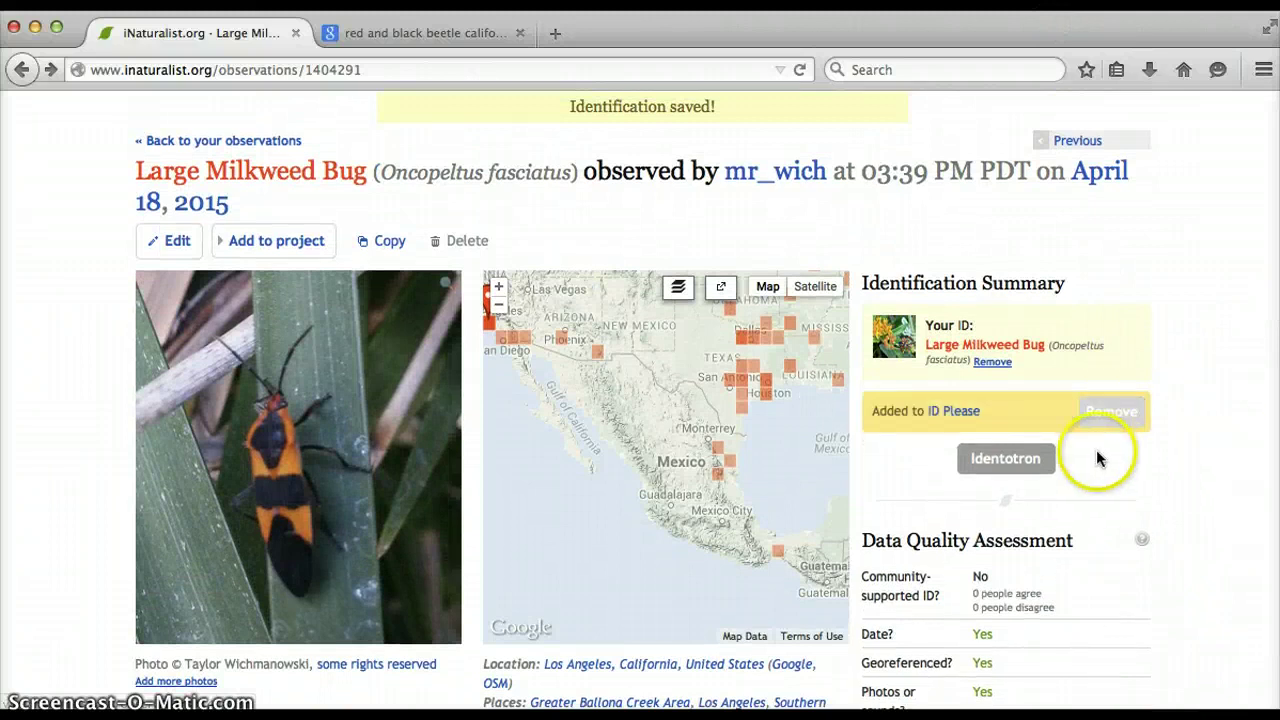
scroll(1198, 380, "up", 1)
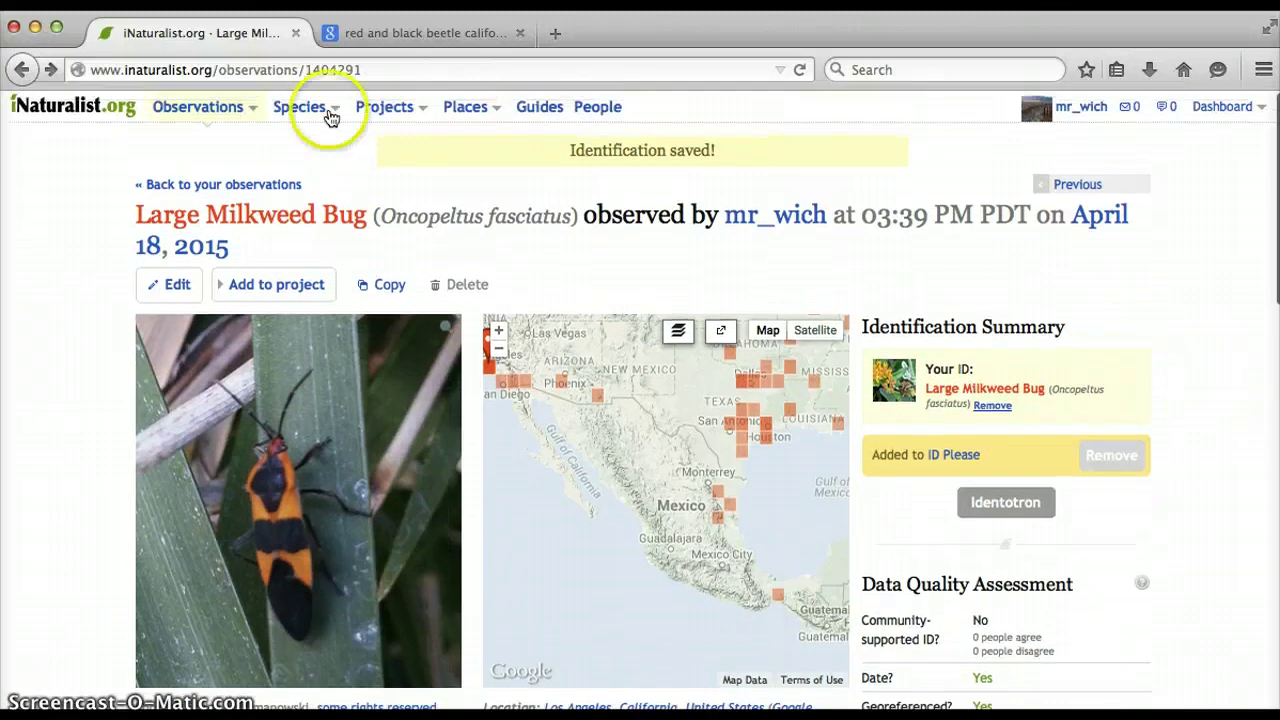
Open the ID Please page and browse the observations that need identification help
left_click(253, 107)
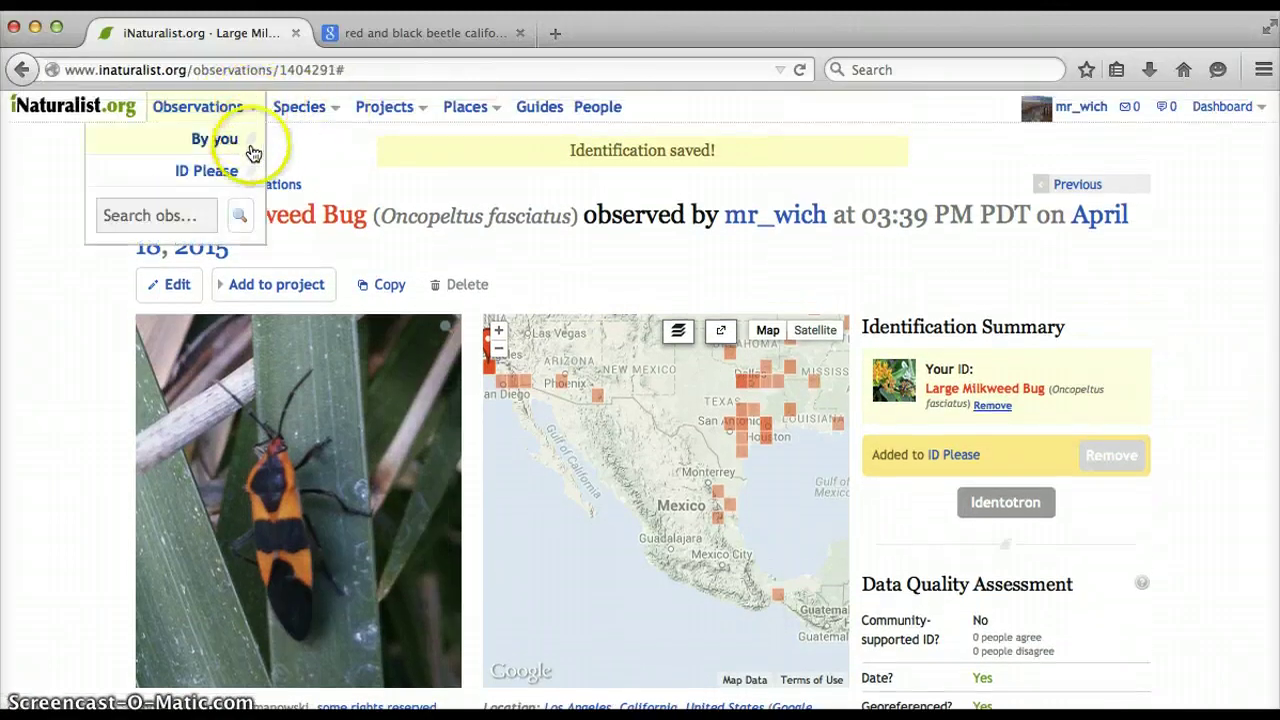
left_click(231, 172)
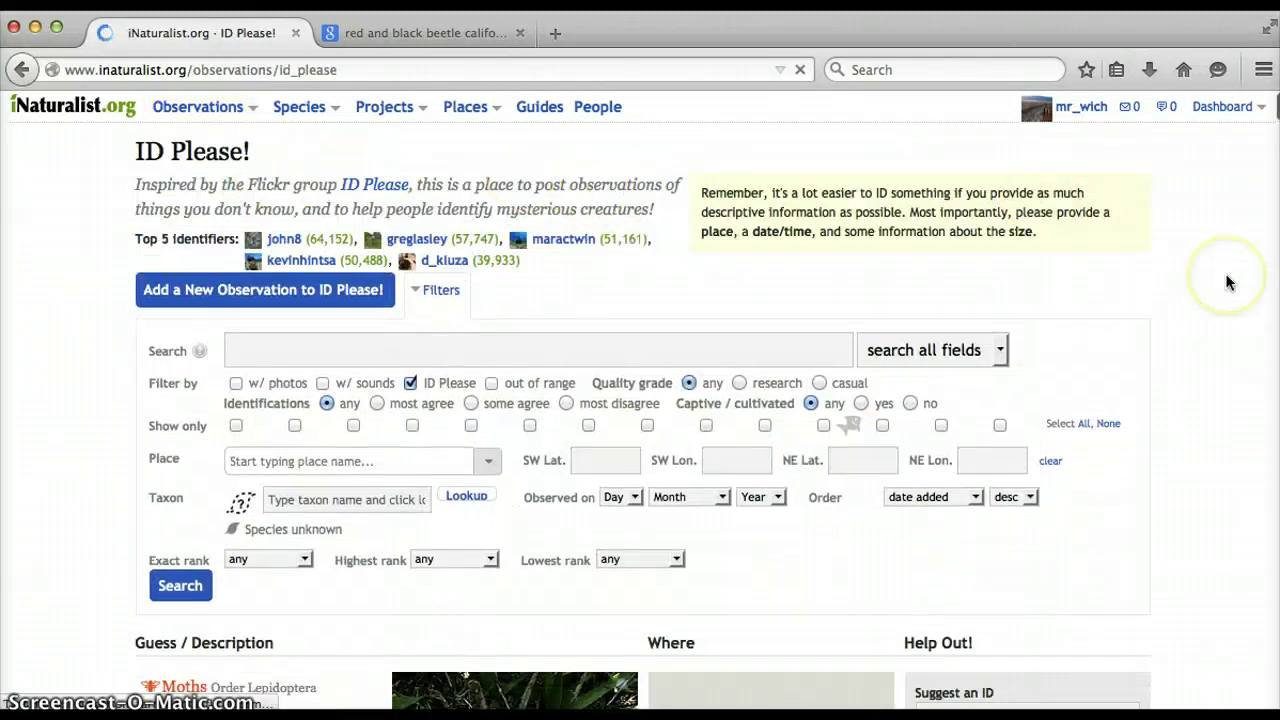
scroll(1225, 273, "down", 2)
scroll(1200, 217, "down", 5)
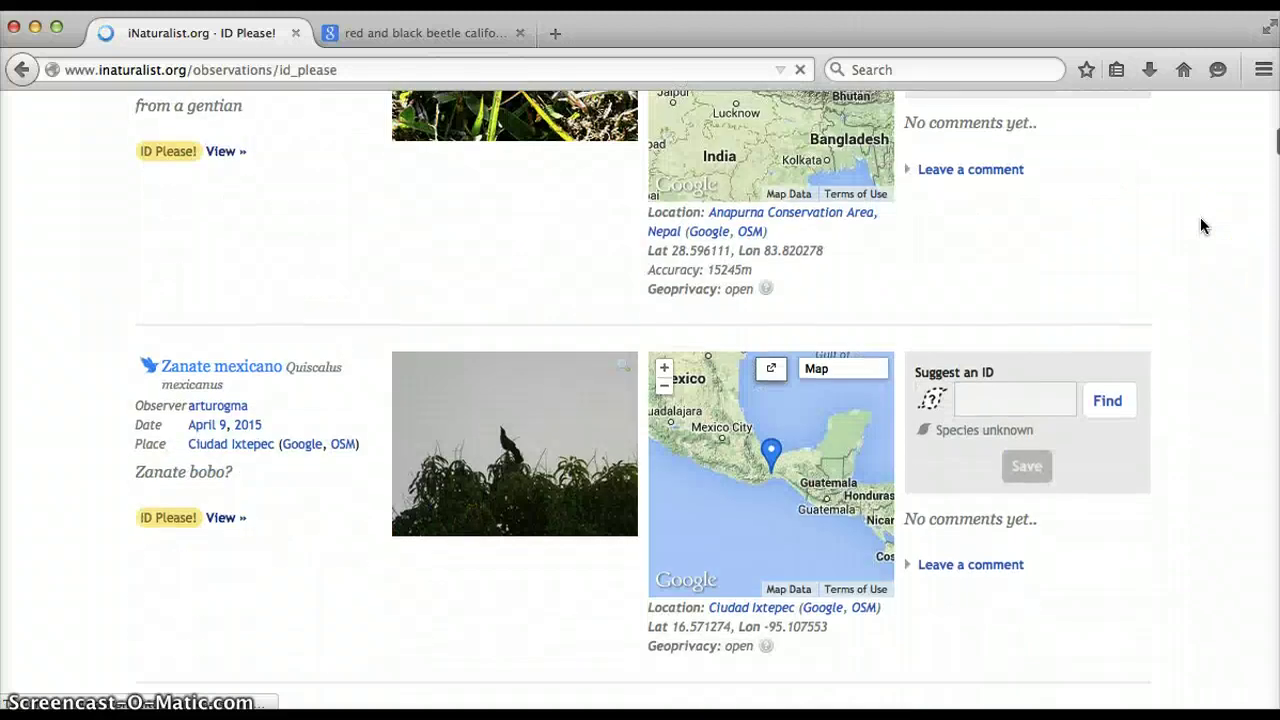
scroll(1201, 219, "down", 5)
scroll(1201, 219, "down", 3)
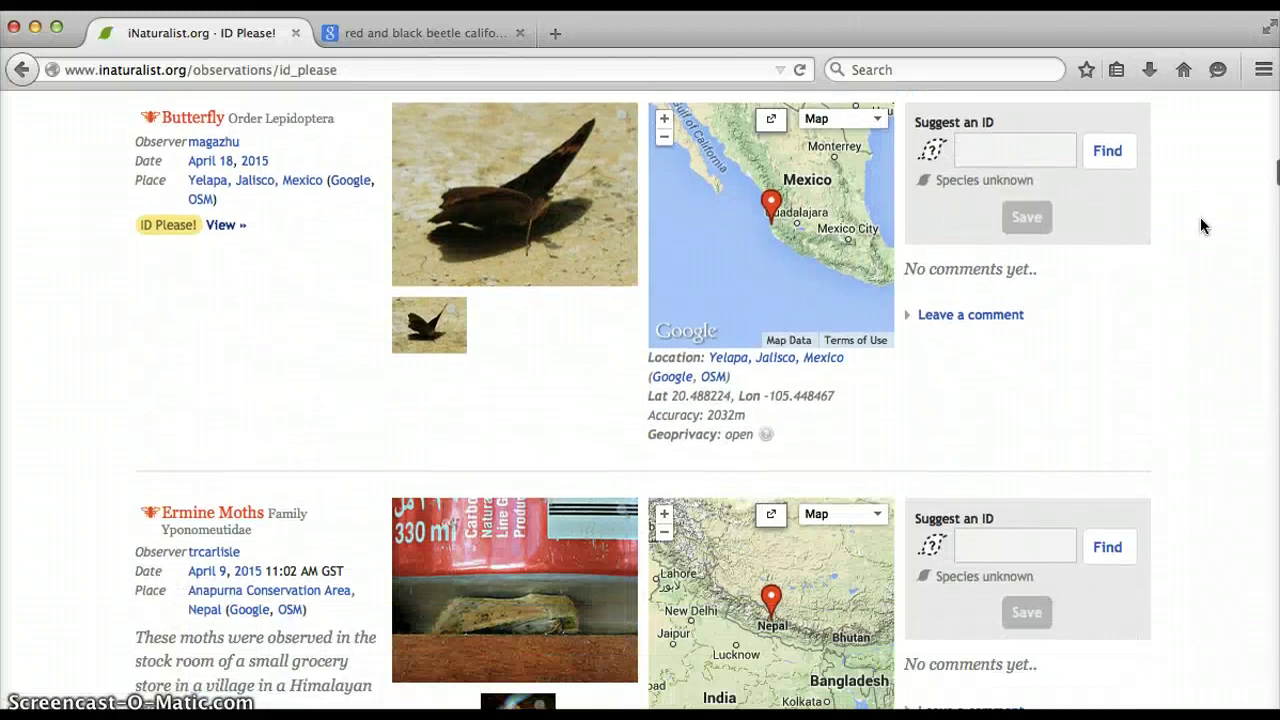
scroll(1201, 225, "down", 8)
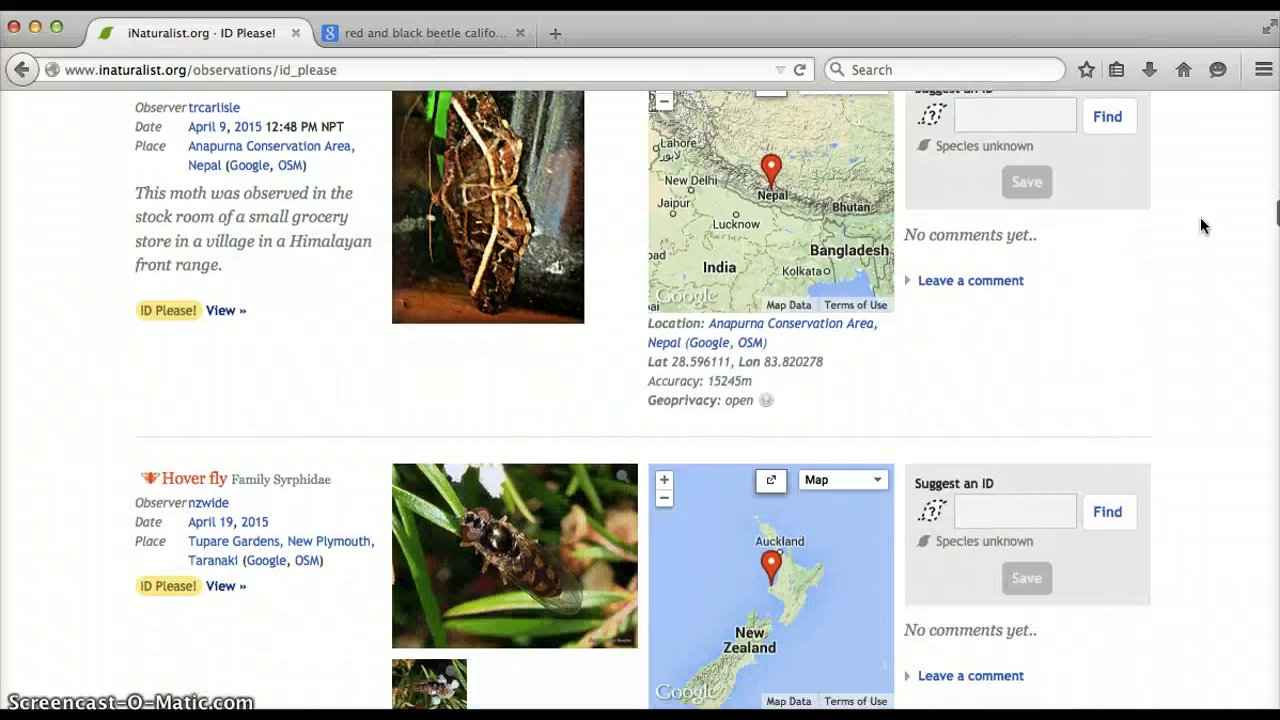
scroll(1202, 226, "down", 10)
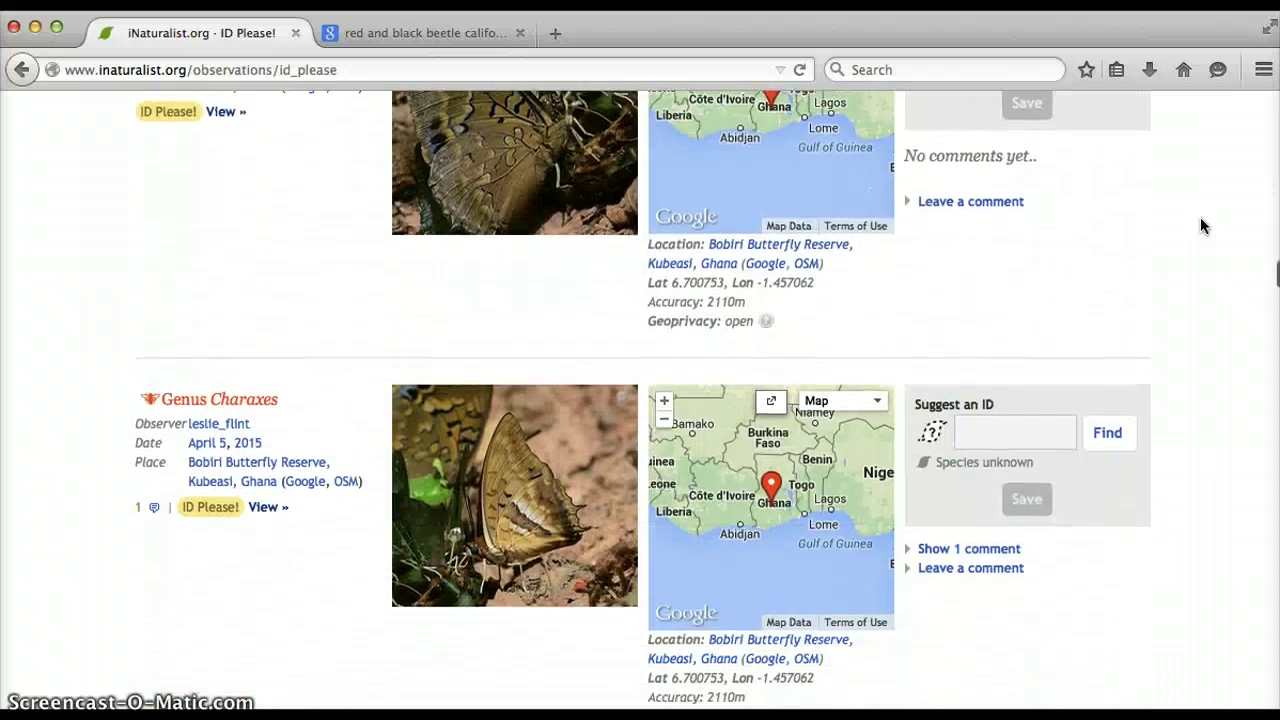
scroll(1202, 226, "down", 10)
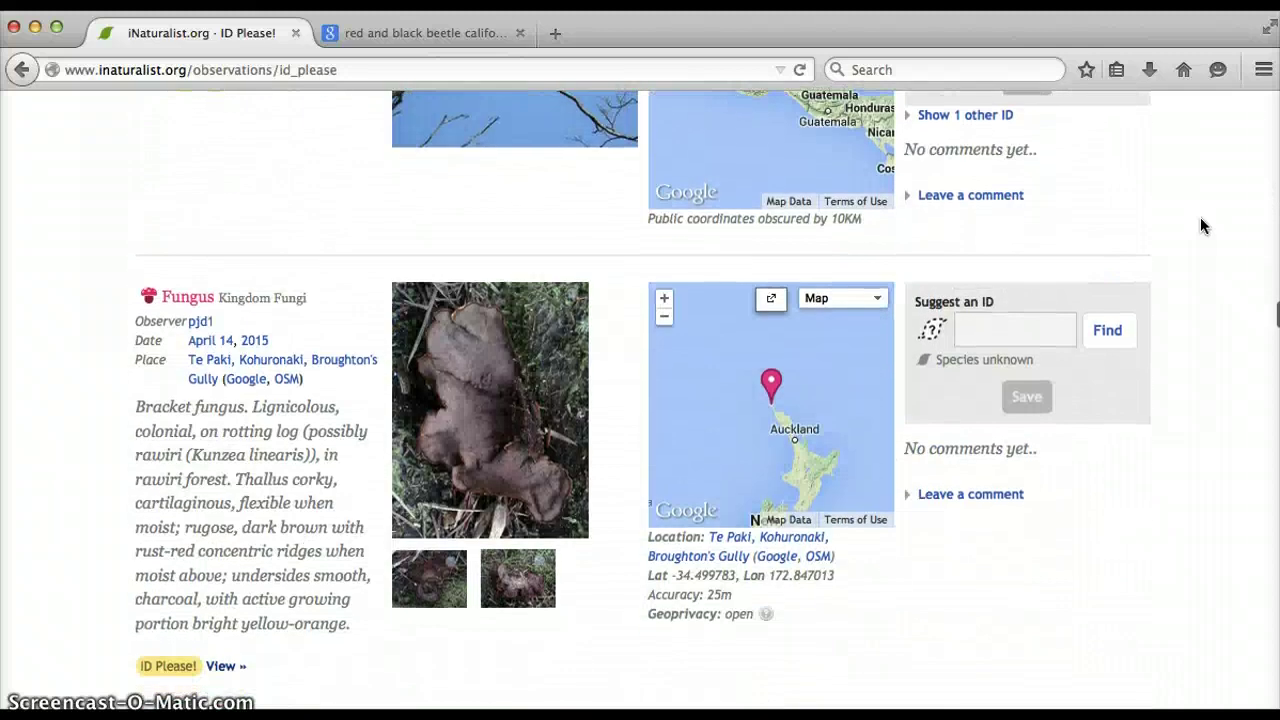
scroll(1202, 226, "down", 10)
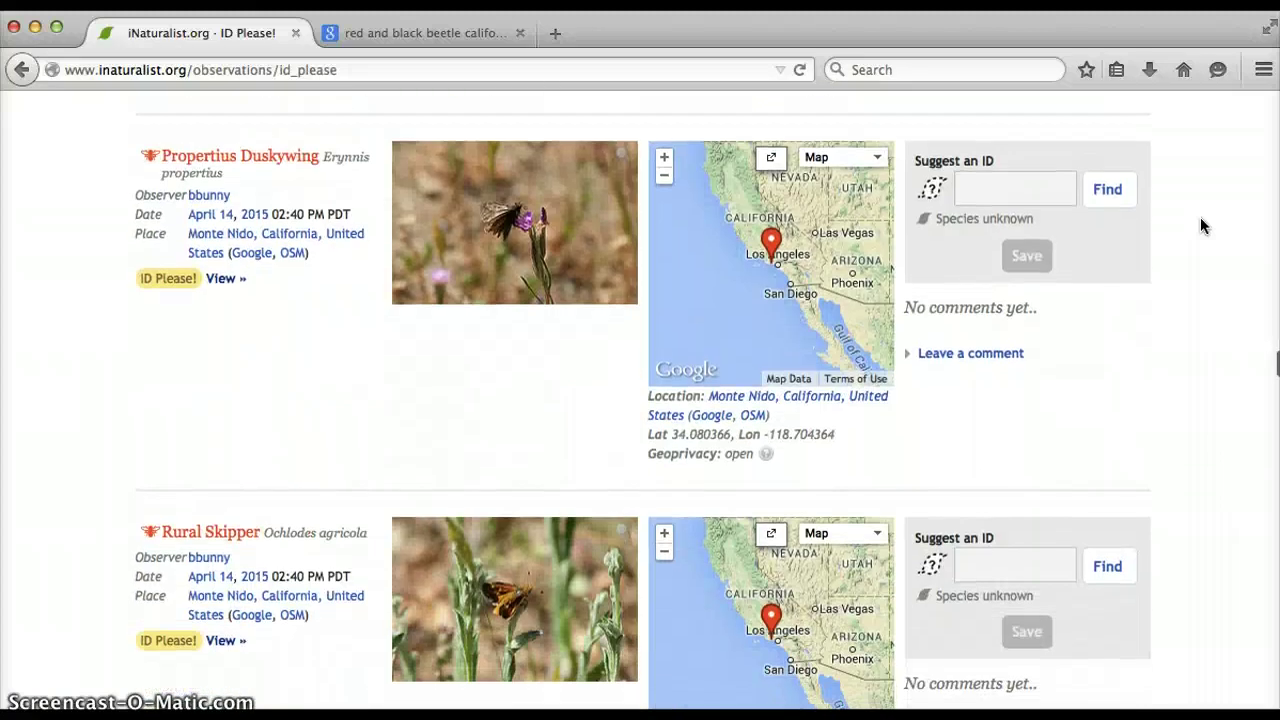
scroll(1202, 226, "down", 4)
scroll(1202, 226, "up", 15)
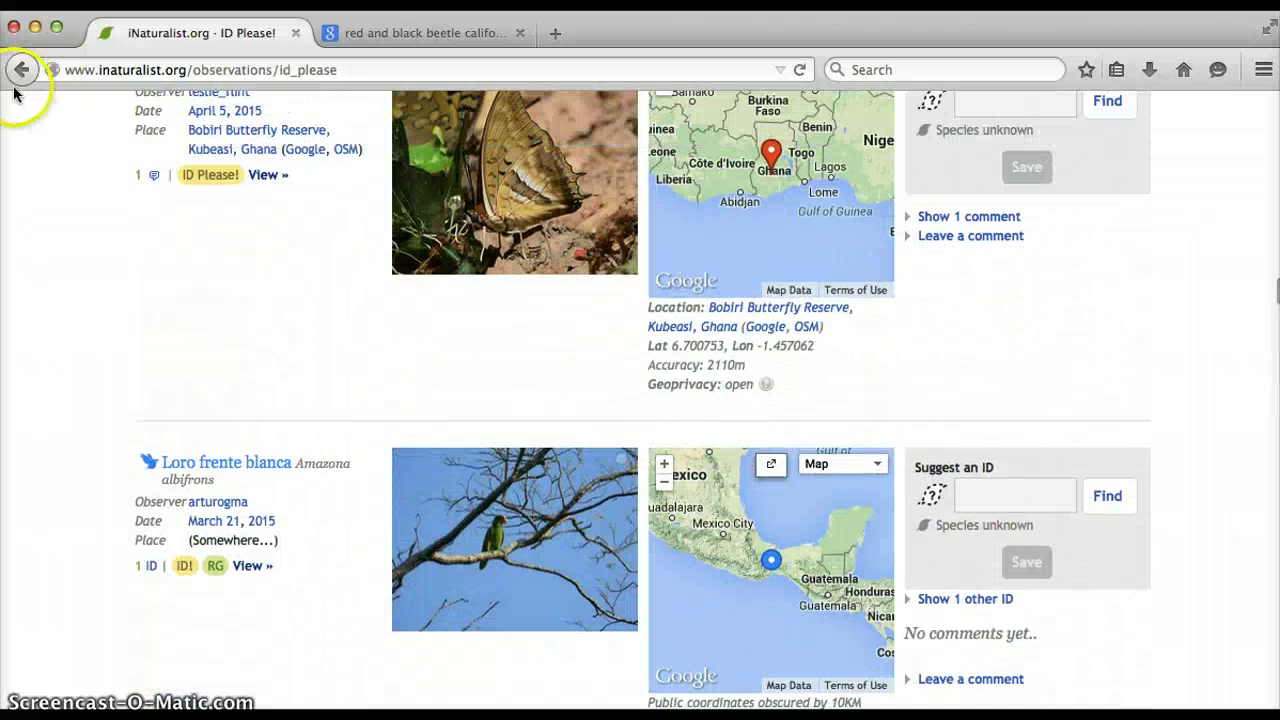
Return to your Large Milkweed Bug observation and review its photo, map, identification summary and data quality assessment
left_click(21, 69)
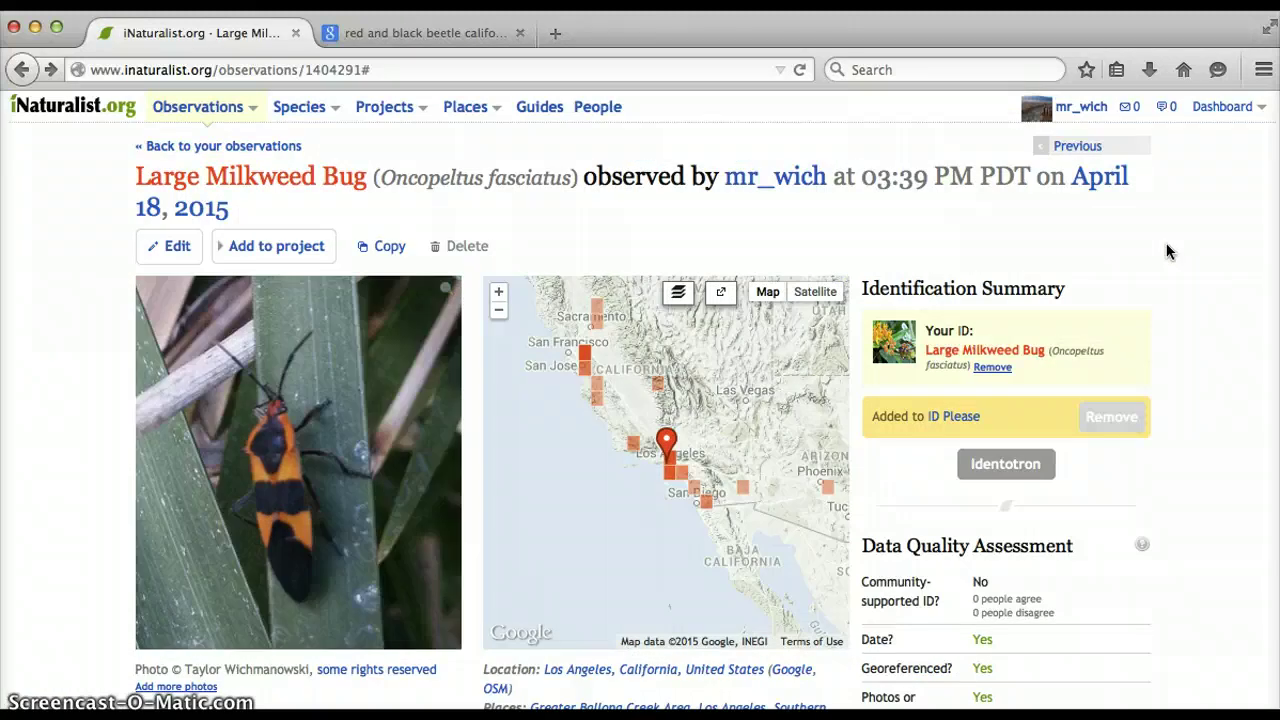
scroll(1168, 251, "down", 2)
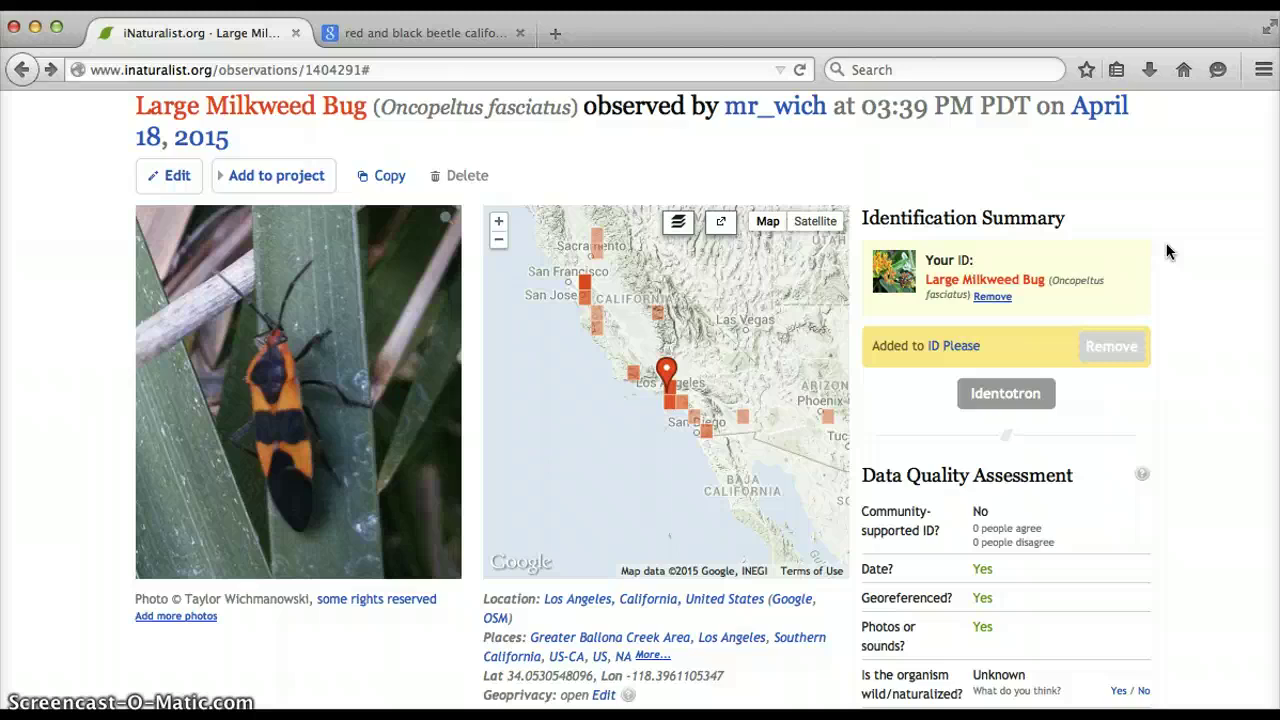
scroll(1168, 252, "down", 1)
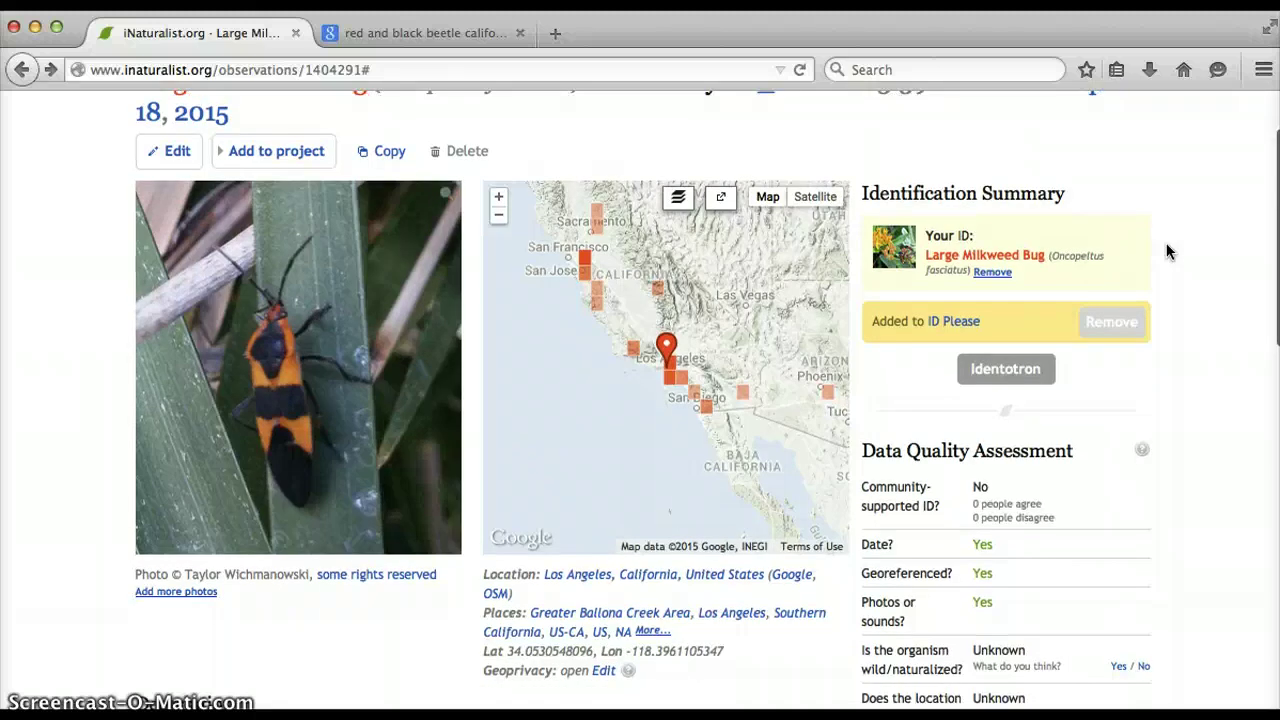
scroll(1168, 252, "up", 3)
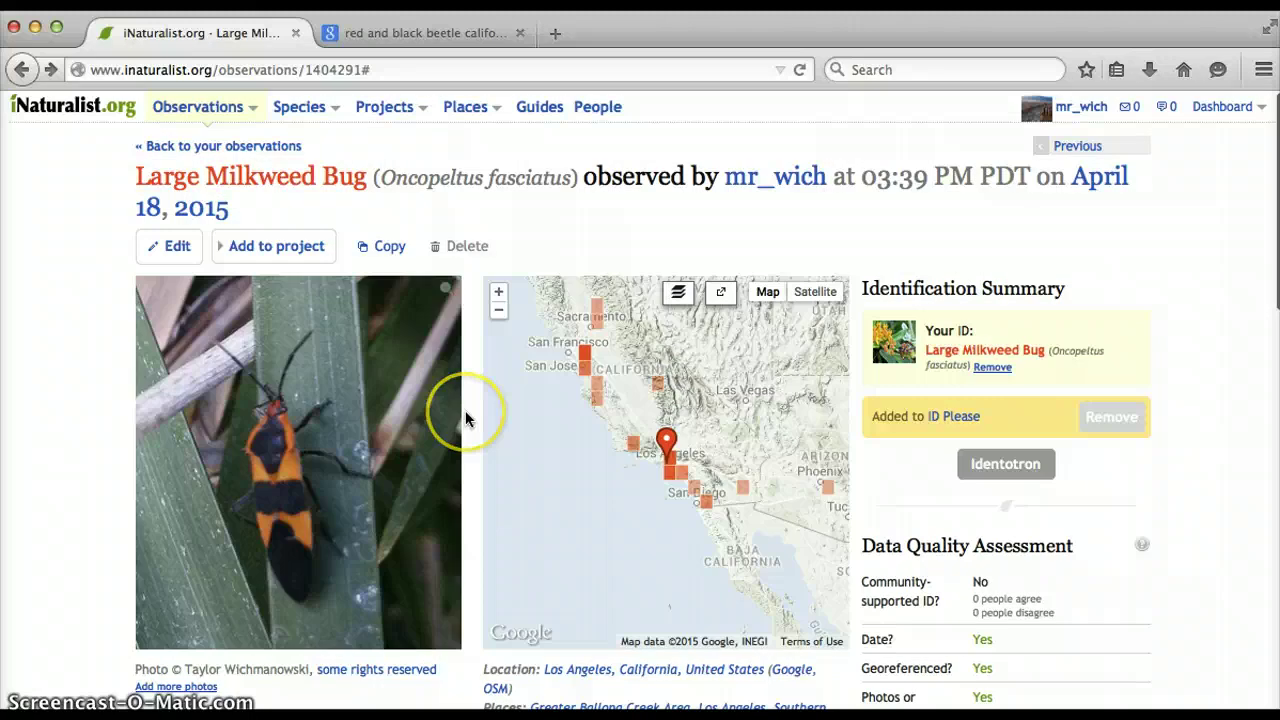
scroll(465, 410, "down", 2)
scroll(465, 410, "up", 2)
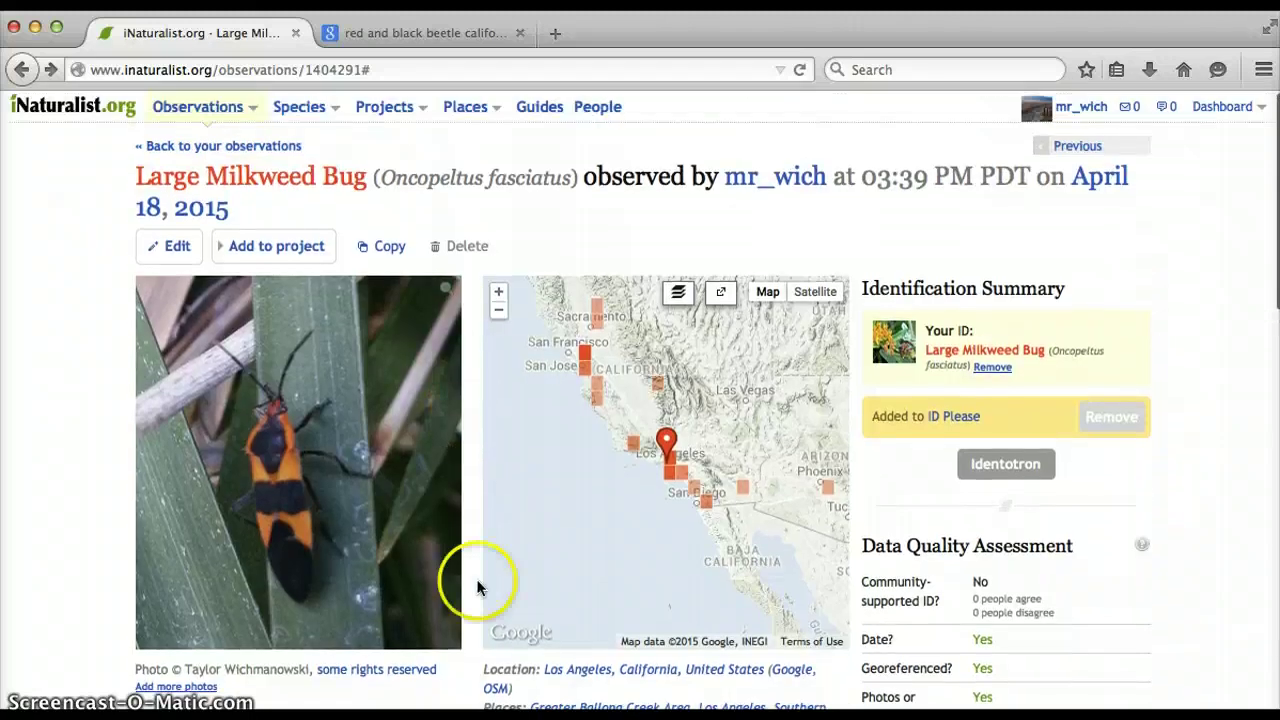